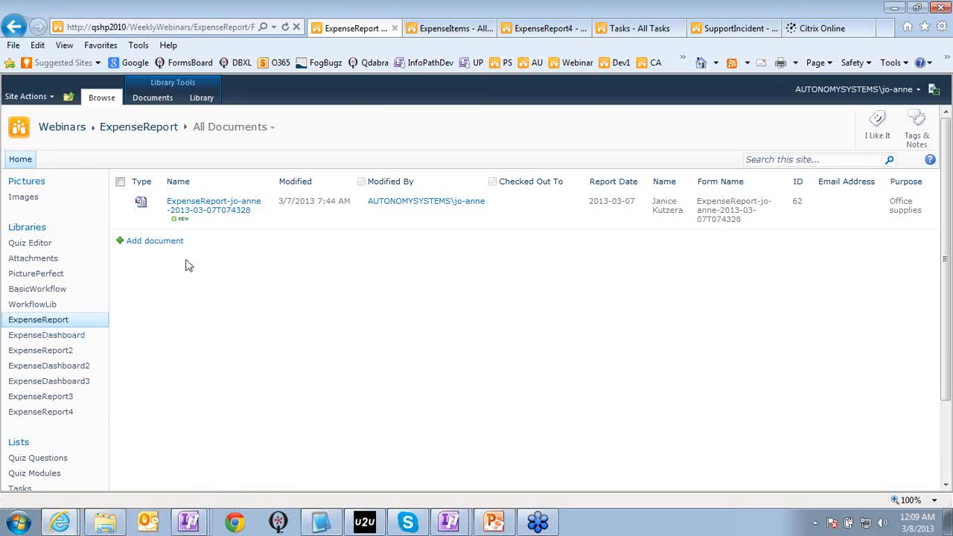
# - Add a new expense report with the business purpose "Parner's Lunch Meeting" and fill in the employee's name
pyautogui.click(154, 241)
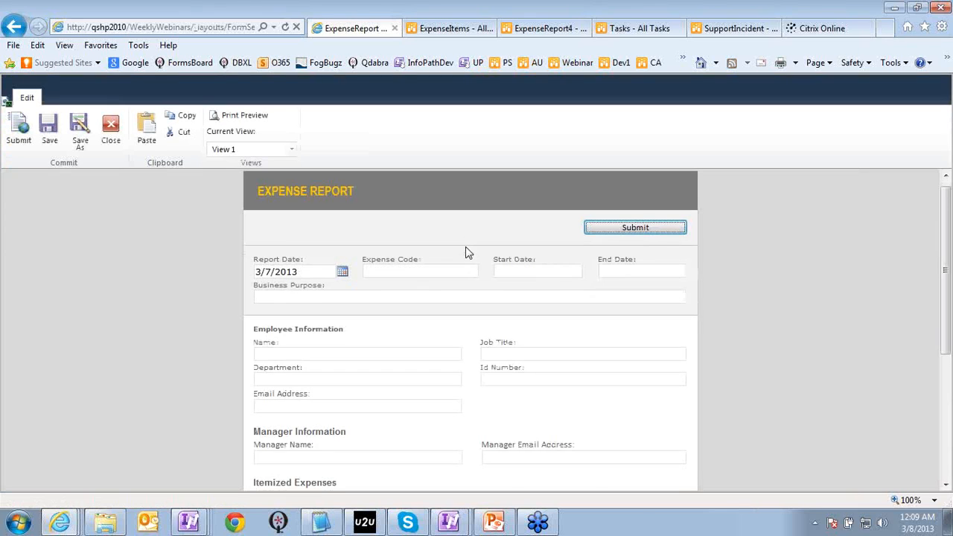
pyautogui.click(410, 258)
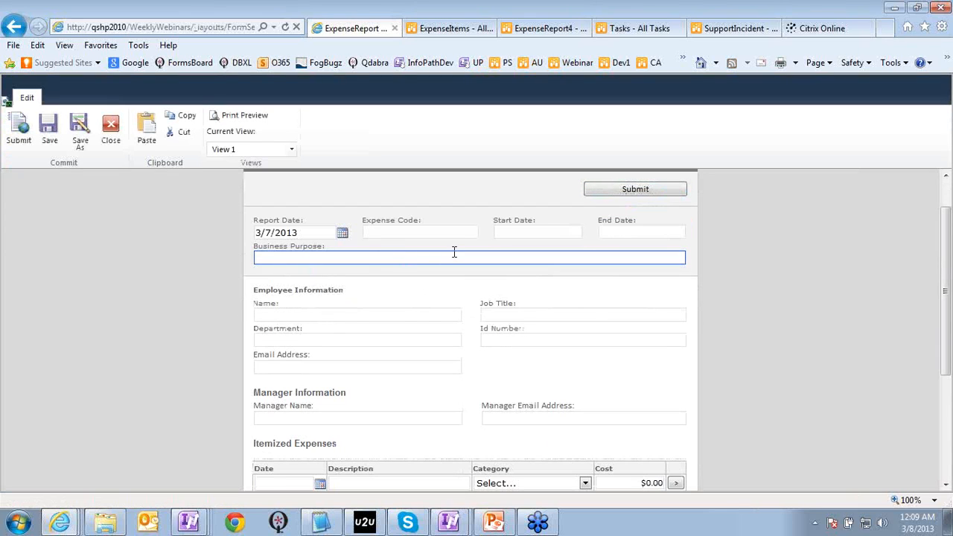
pyautogui.write("Parner's Lunch Meeting")
pyautogui.press('Tab')
pyautogui.write('Jo-')
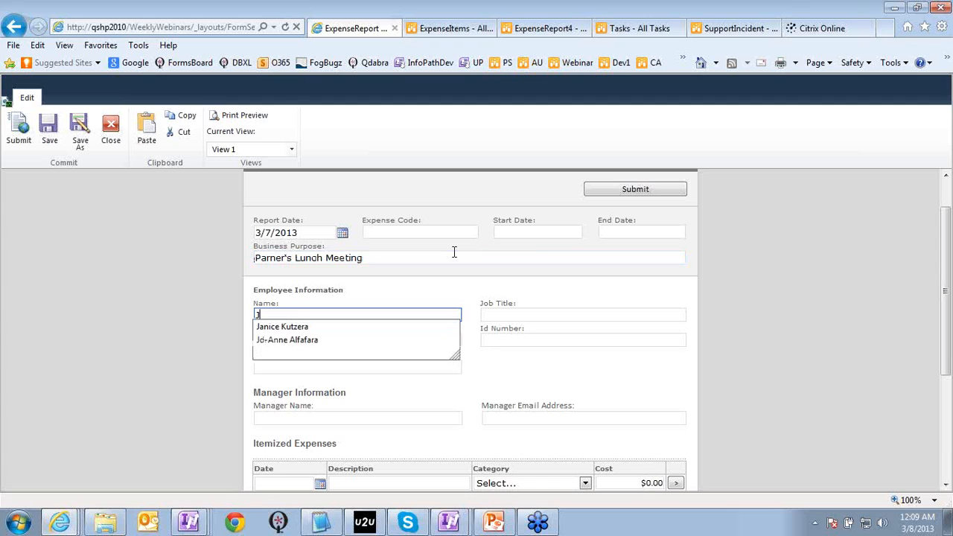
pyautogui.press('Down')
pyautogui.press('Tab')
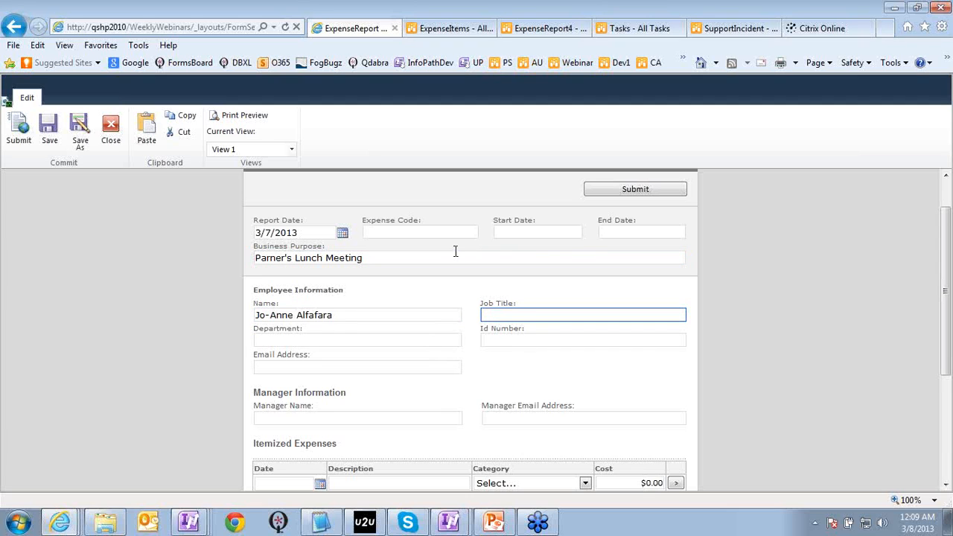
# - Fill in the first itemized expense with date 3/6/2013, description Coffee, category Meals and cost 2
pyautogui.scroll(-1, 455, 268)
pyautogui.scroll(-2, 455, 310)
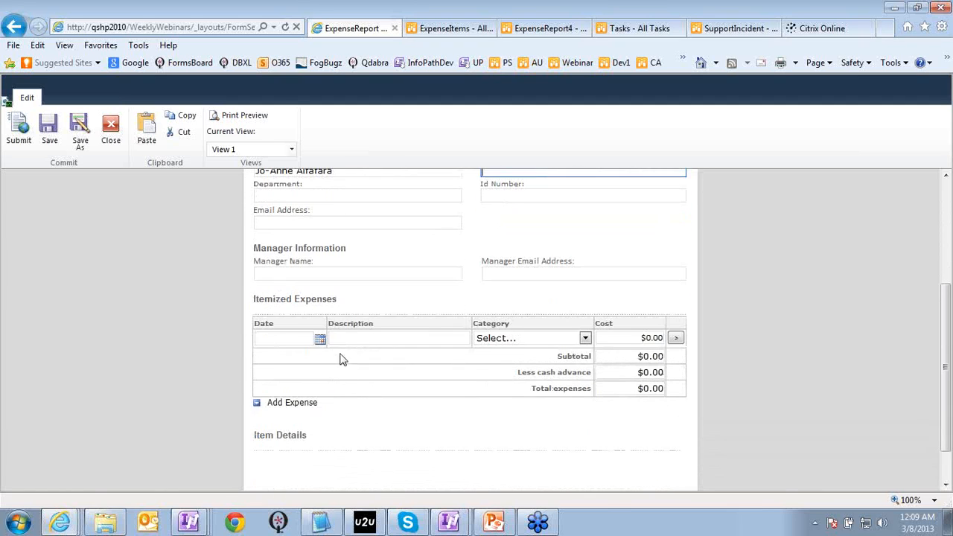
pyautogui.click(320, 338)
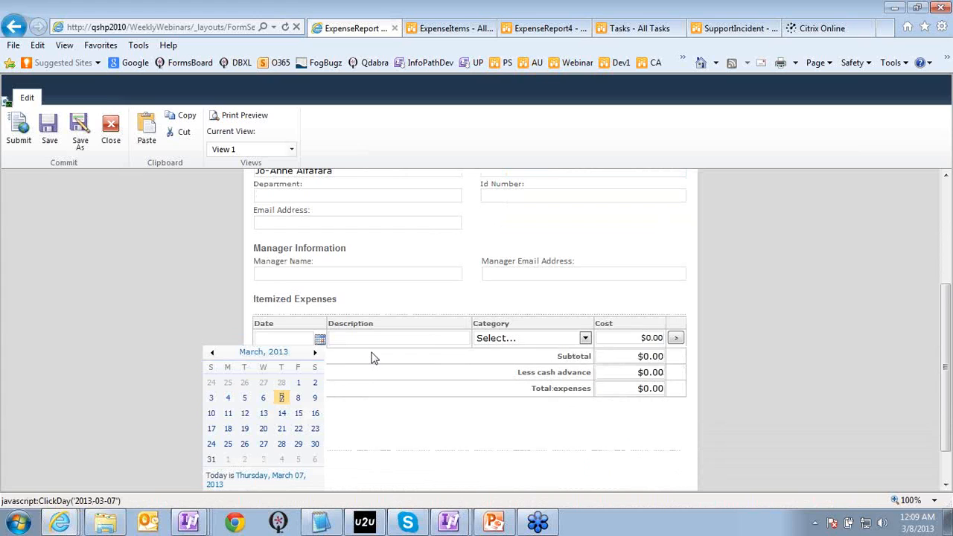
pyautogui.click(263, 397)
pyautogui.click(460, 337)
pyautogui.write('Co')
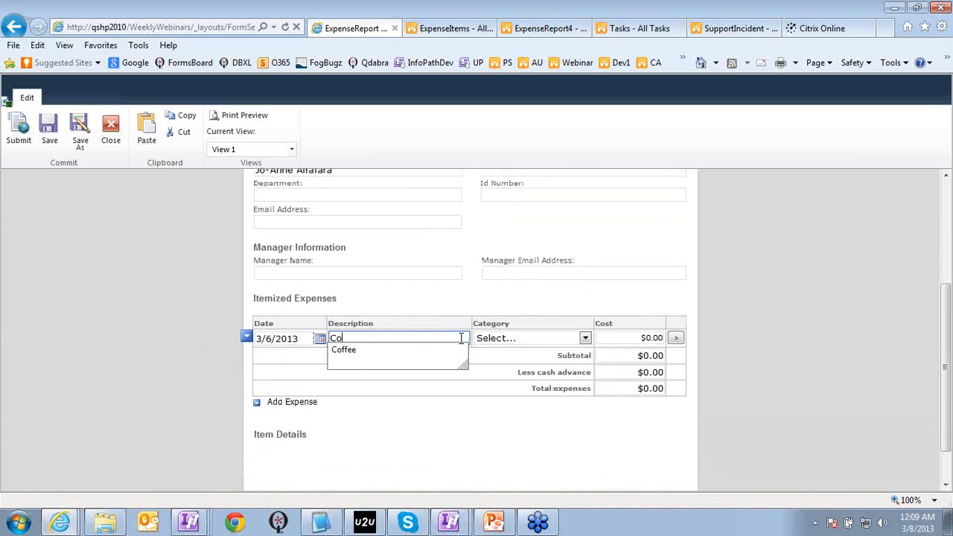
pyautogui.write('ffee')
pyautogui.press('Tab')
pyautogui.press('m')
pyautogui.press('Tab')
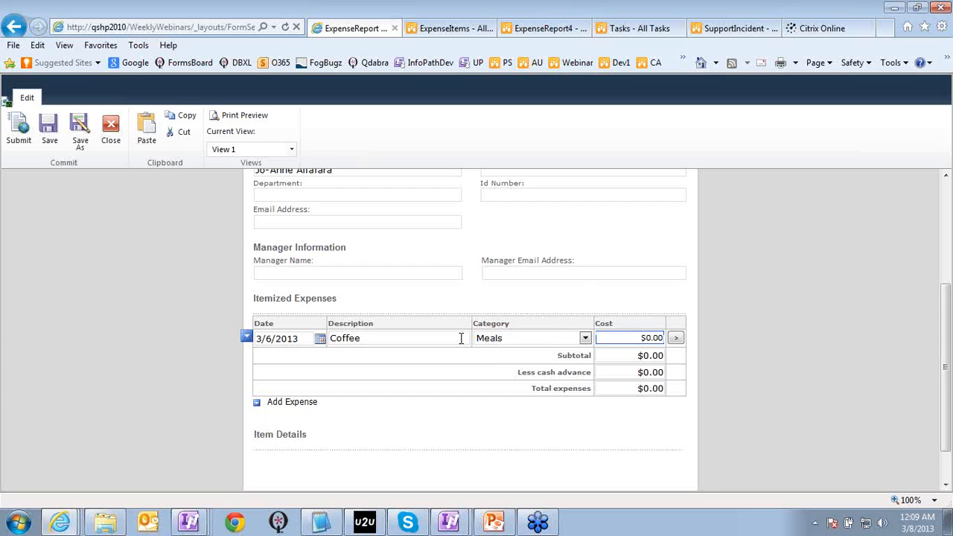
pyautogui.write('2')
pyautogui.press('Tab')
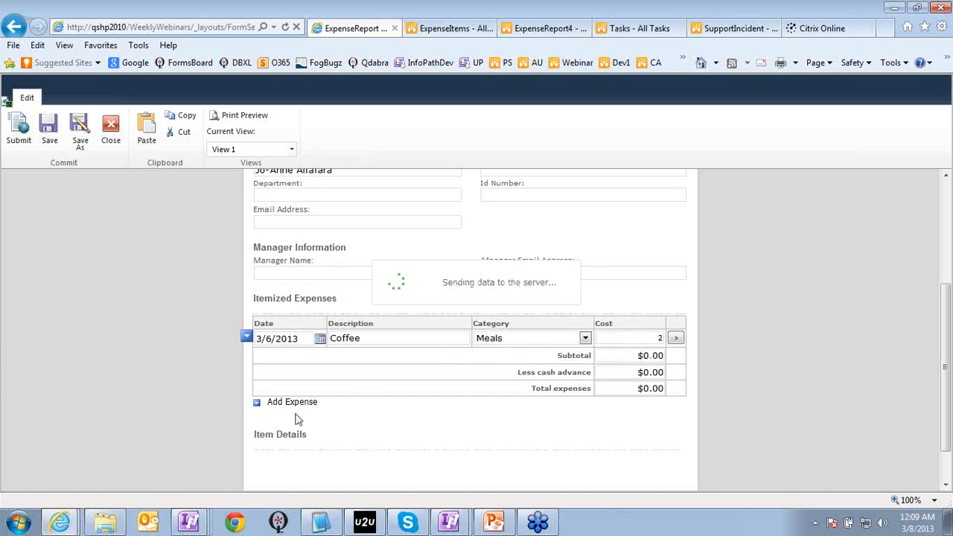
# - Add a second itemized expense dated 3/6/2013 with description Donut, category Meals and cost 2.20
pyautogui.click(291, 404)
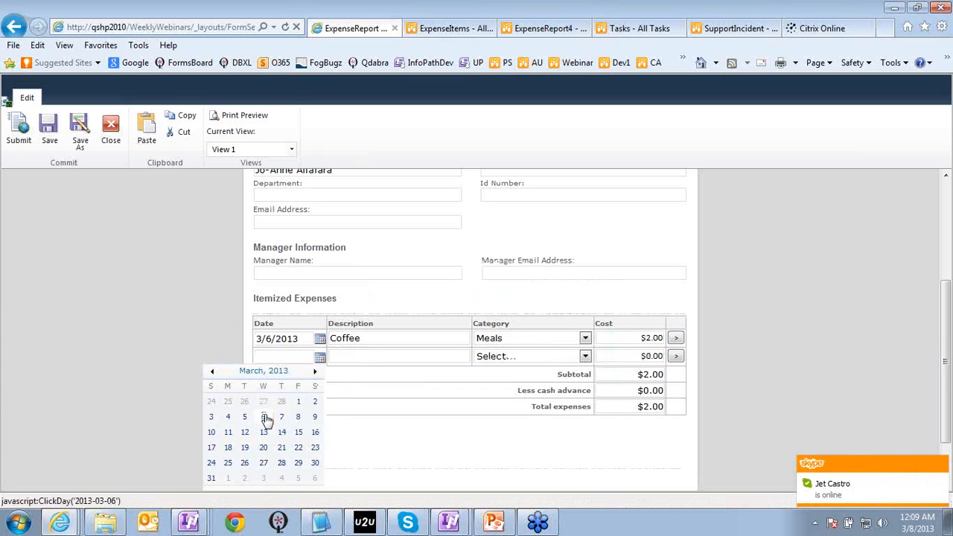
pyautogui.click(283, 417)
pyautogui.click(365, 360)
pyautogui.write('onu')
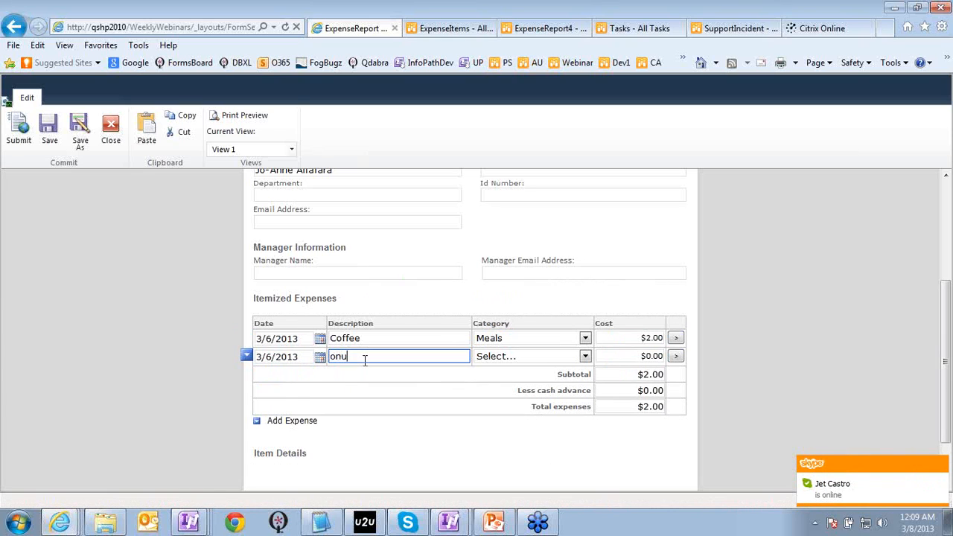
pyautogui.press('BackSpace')
pyautogui.press('BackSpace')
pyautogui.write('Donut')
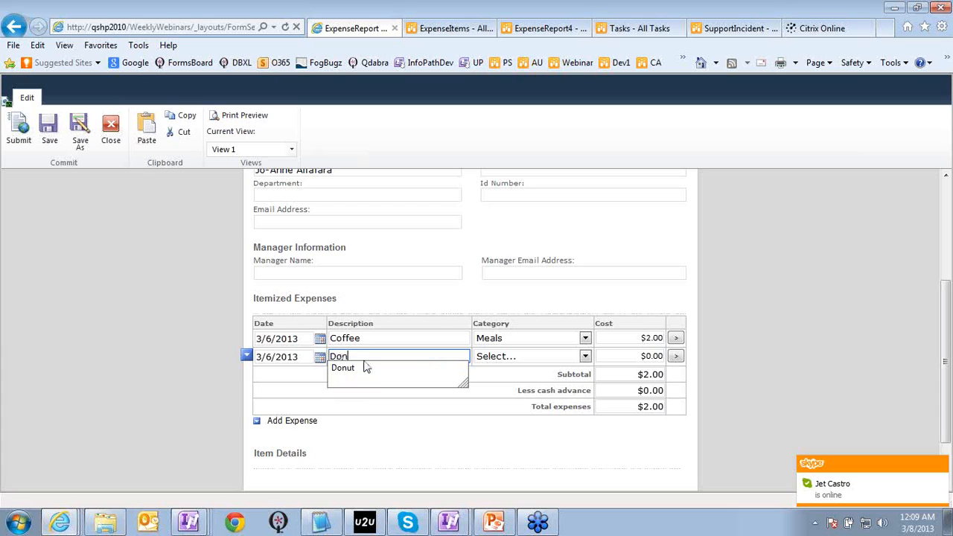
pyautogui.press('Tab')
pyautogui.press('m')
pyautogui.press('Tab')
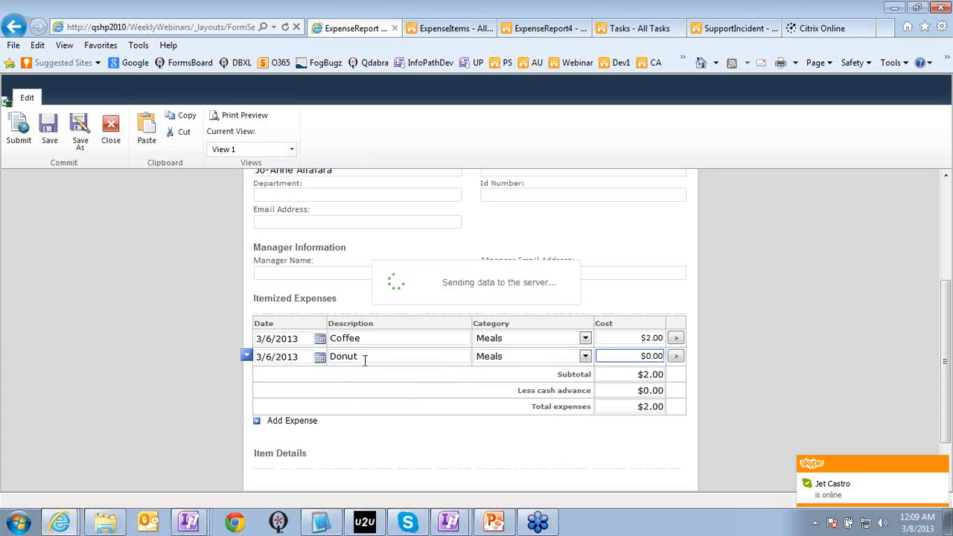
pyautogui.write('2.20')
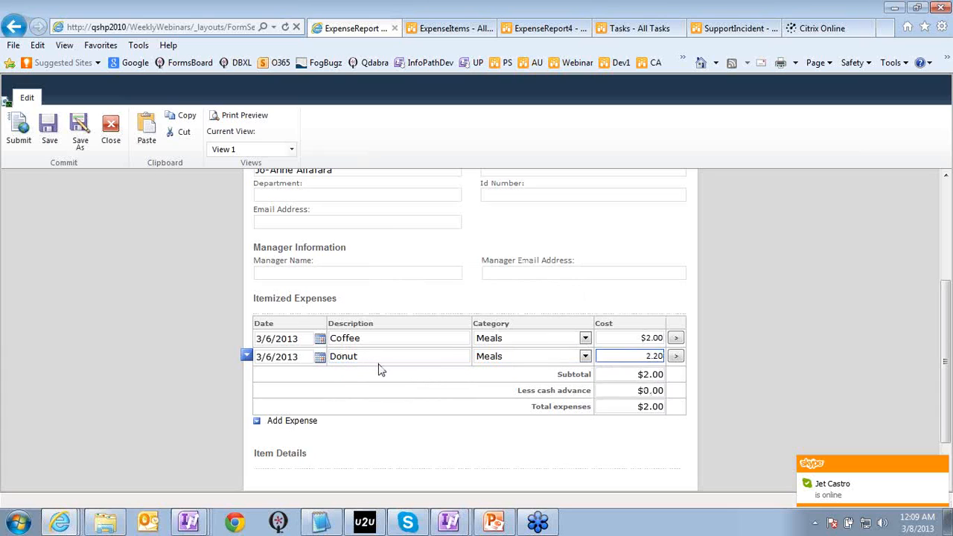
pyautogui.press('Tab')
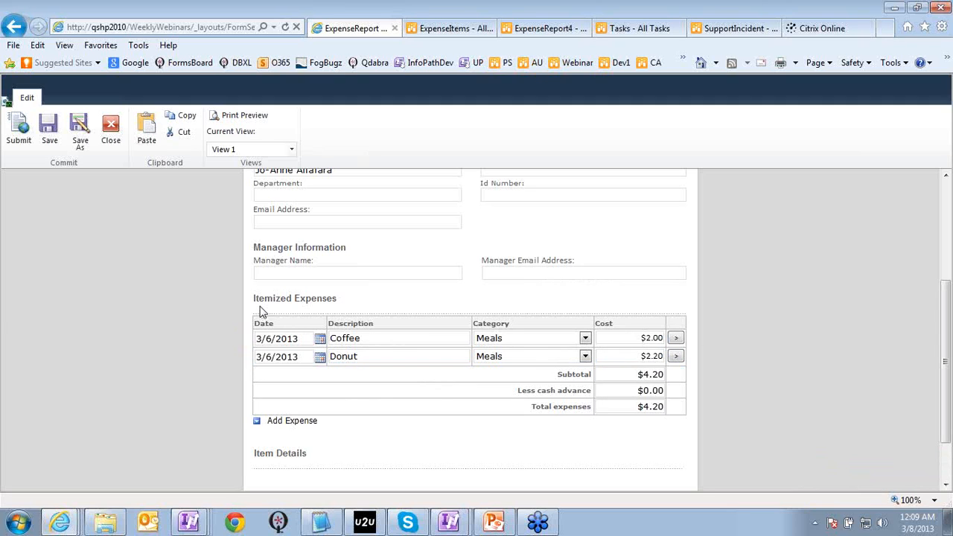
# - Submit the completed expense report and reload the ExpenseItems list to check its submitted line items
pyautogui.scroll(4, 783, 304)
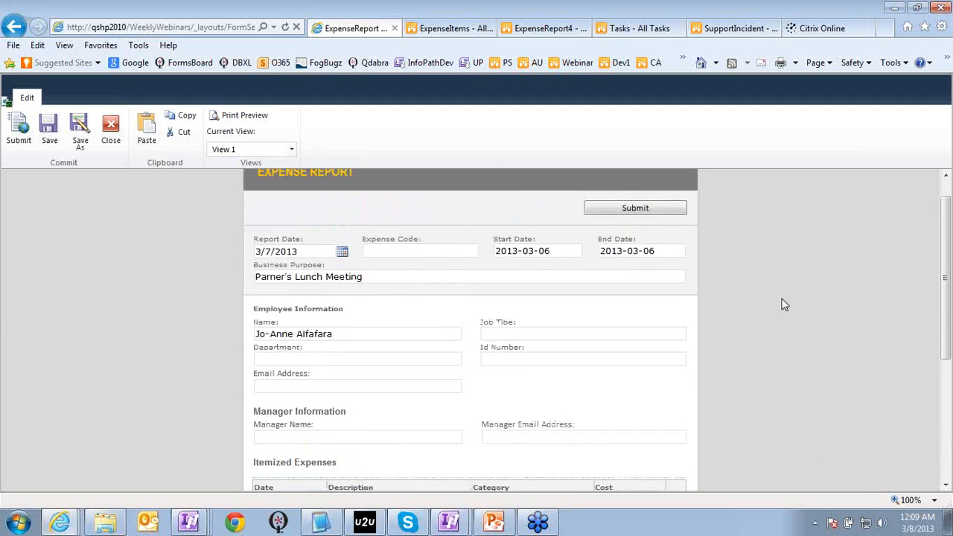
pyautogui.scroll(1, 783, 303)
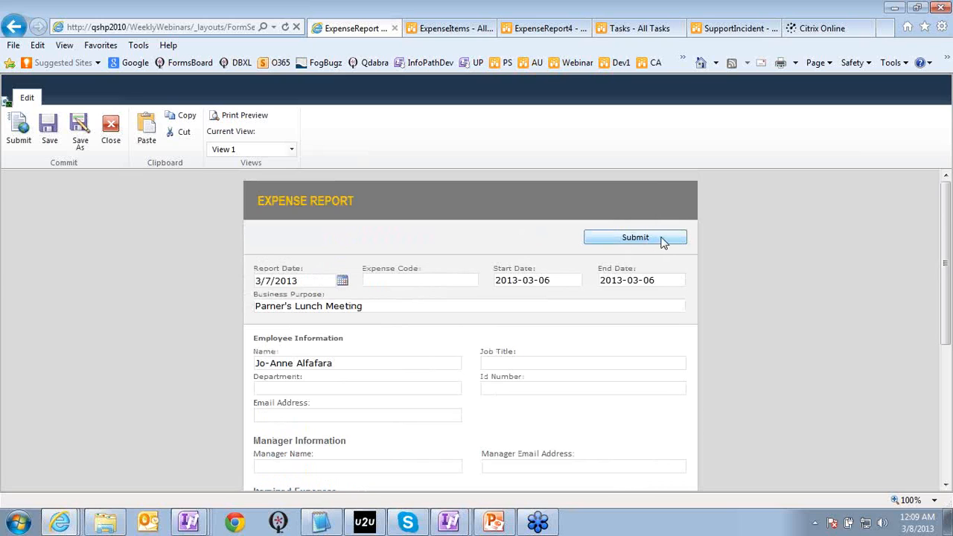
pyautogui.click(666, 241)
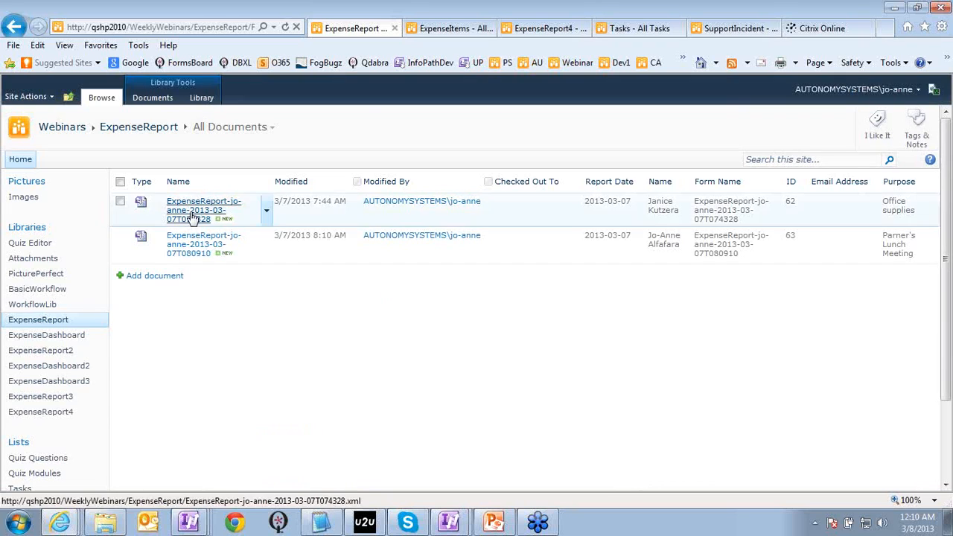
pyautogui.click(451, 29)
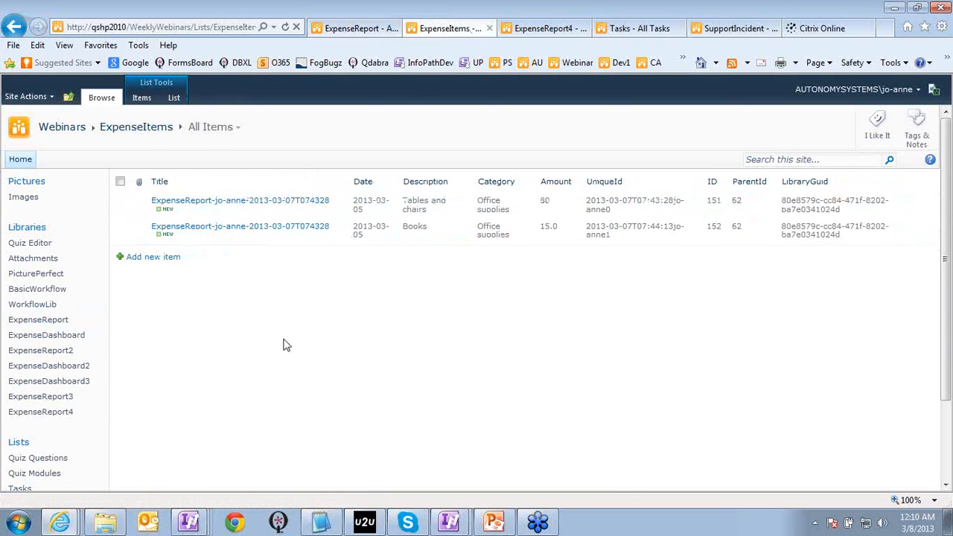
pyautogui.click(108, 128)
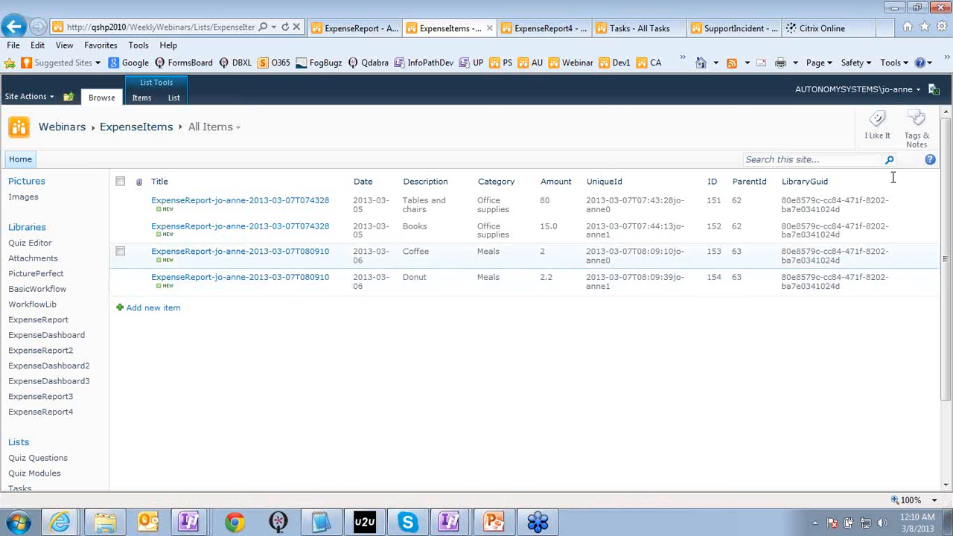
# - Switch to the PowerPoint slide show and present the CAML Technique and CAML How-To Demo slides
pyautogui.click(495, 522)
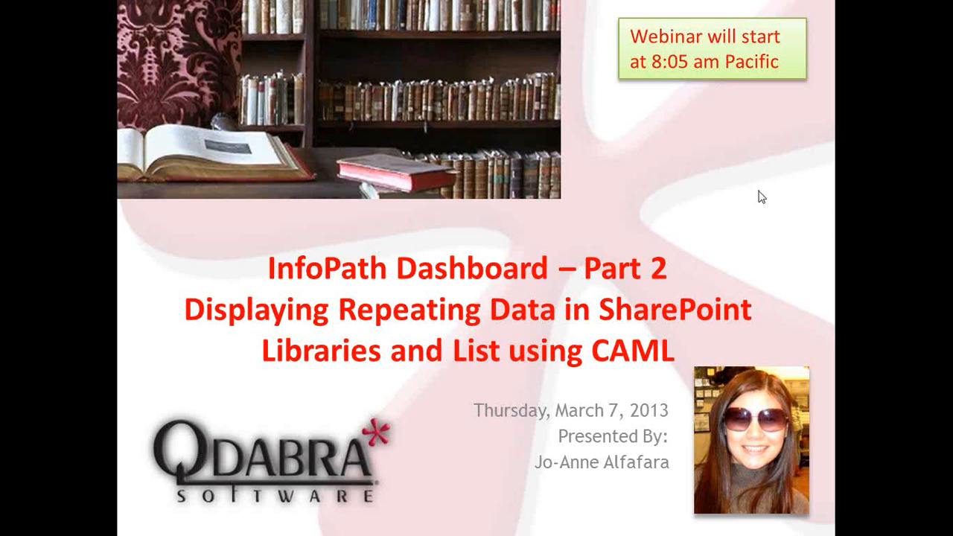
pyautogui.rightClick(771, 171)
pyautogui.moveTo(744, 226)
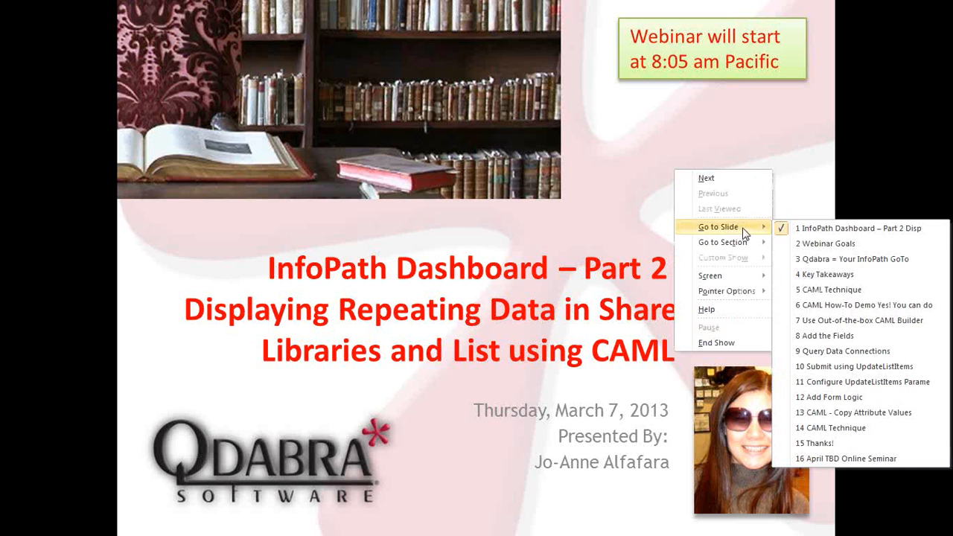
pyautogui.click(847, 291)
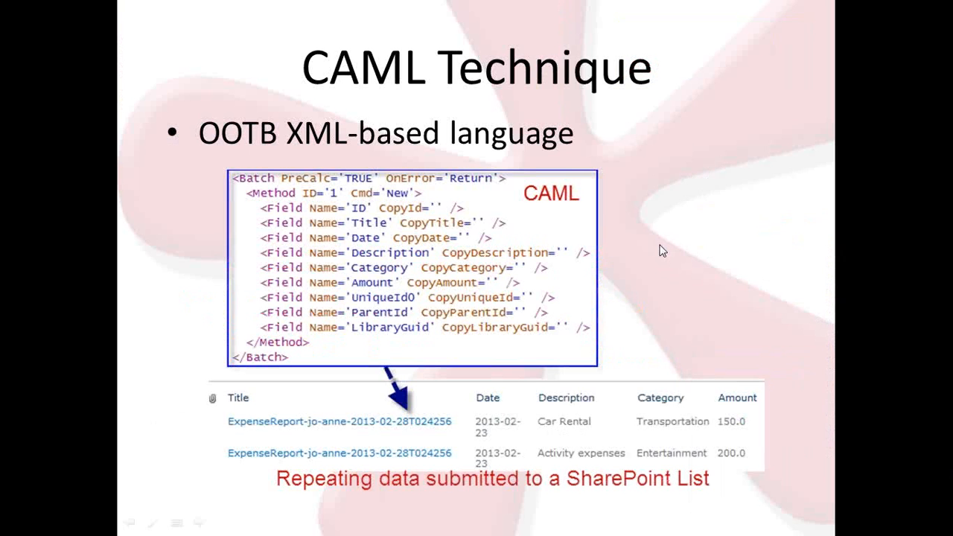
pyautogui.click(602, 266)
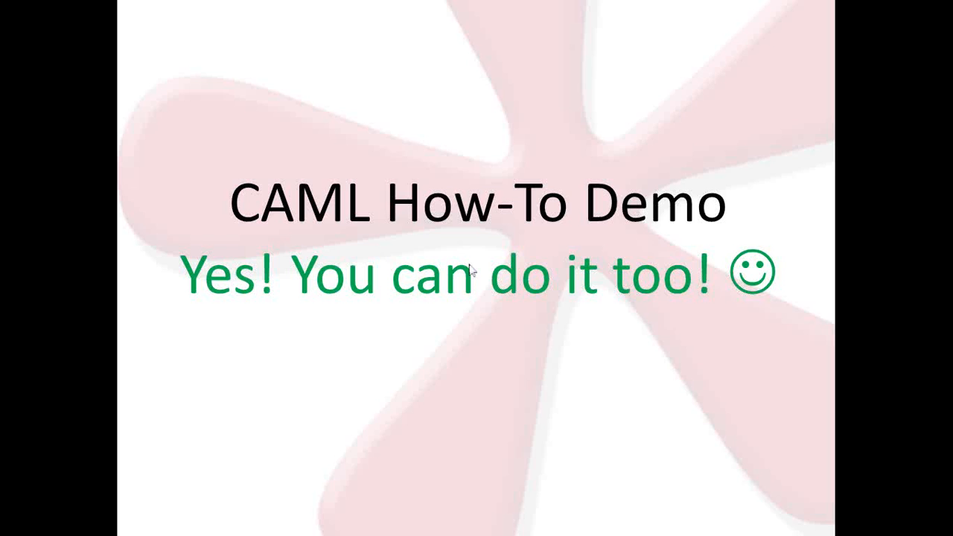
pyautogui.press('Escape')
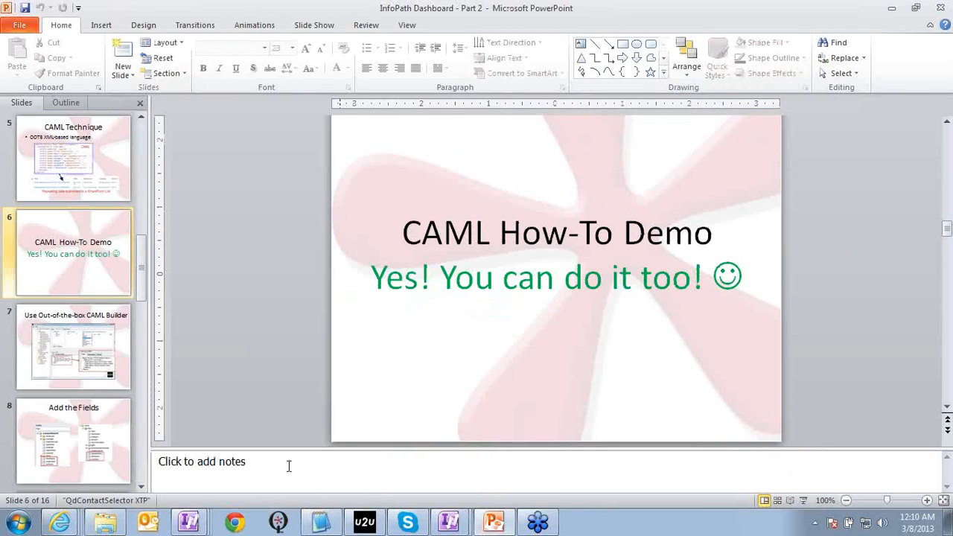
# - View the CAML Problem form design in InfoPath and bring up U2U CAML Query Builder over it
pyautogui.click(198, 523)
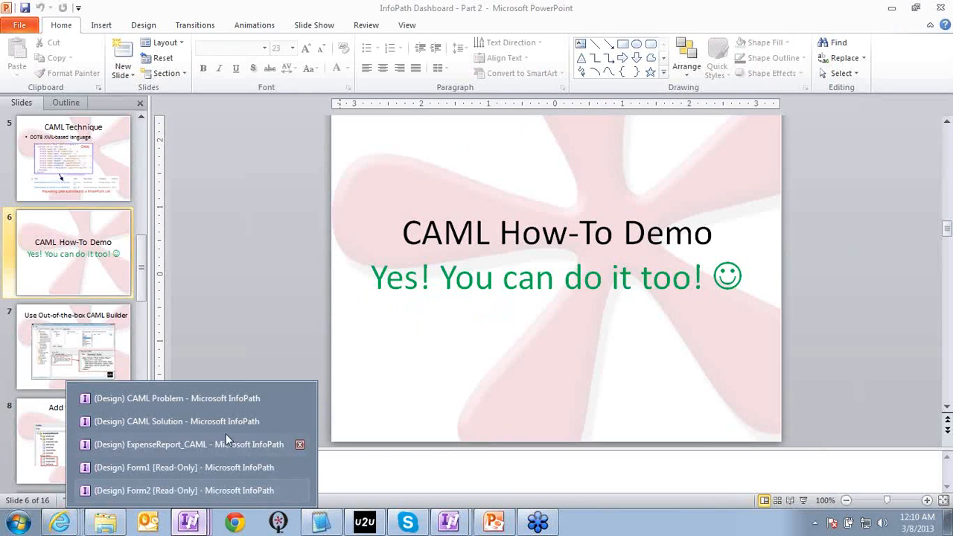
pyautogui.click(230, 400)
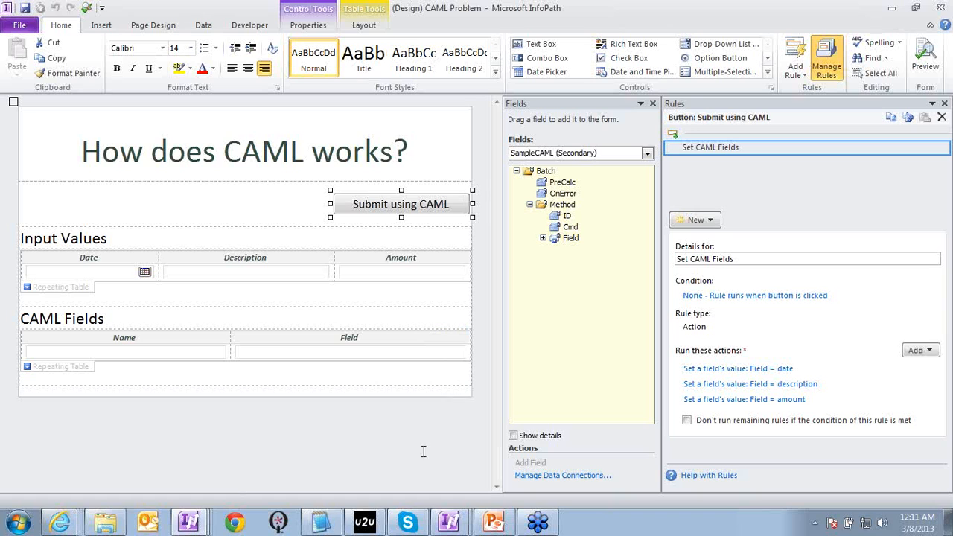
pyautogui.click(372, 521)
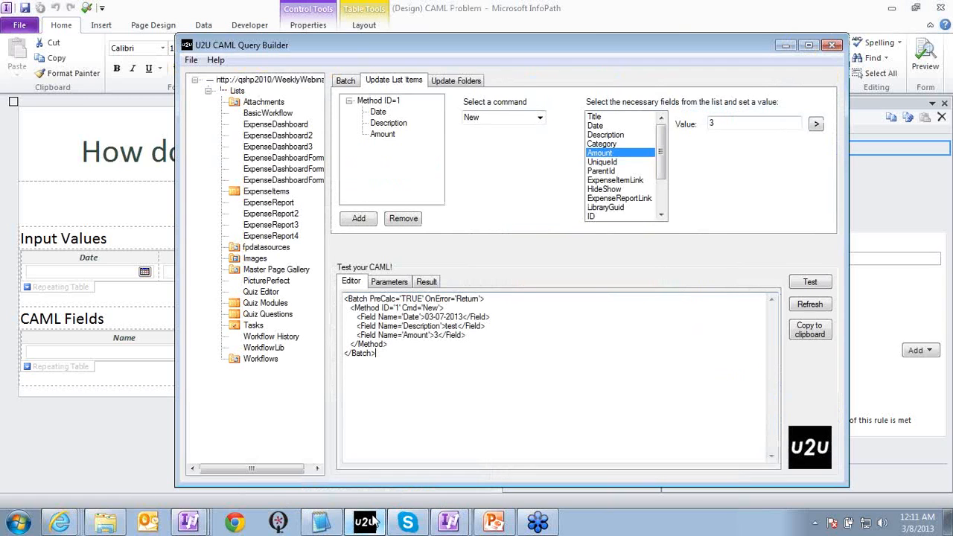
pyautogui.moveTo(666, 48); pyautogui.dragTo(653, 48)
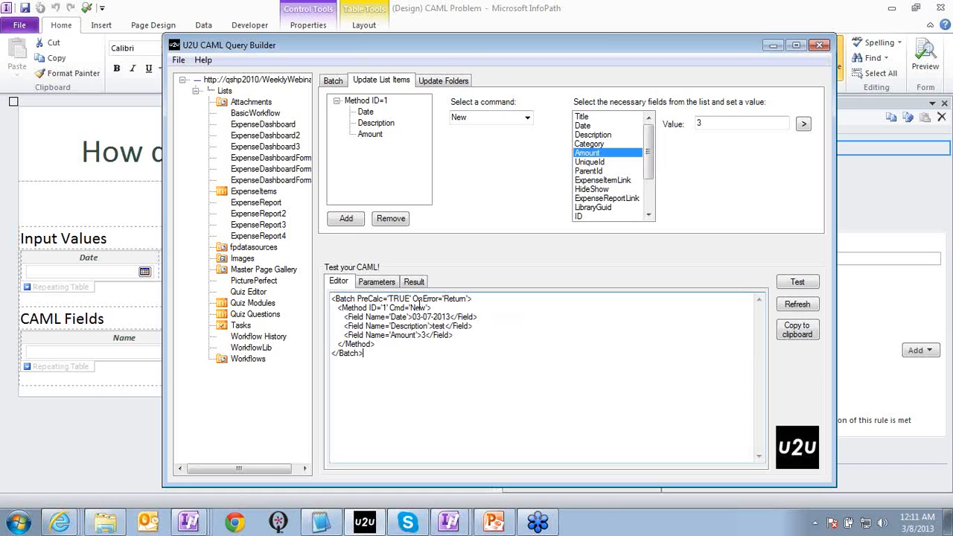
# - Review the batch's On Error setting and the complete CAML batch code in the editor
pyautogui.click(333, 82)
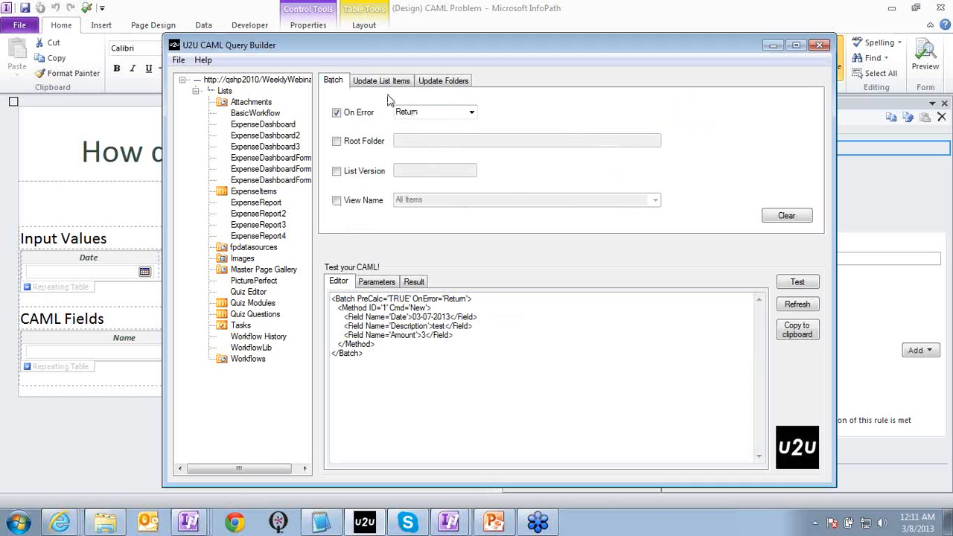
pyautogui.click(473, 114)
pyautogui.click(472, 115)
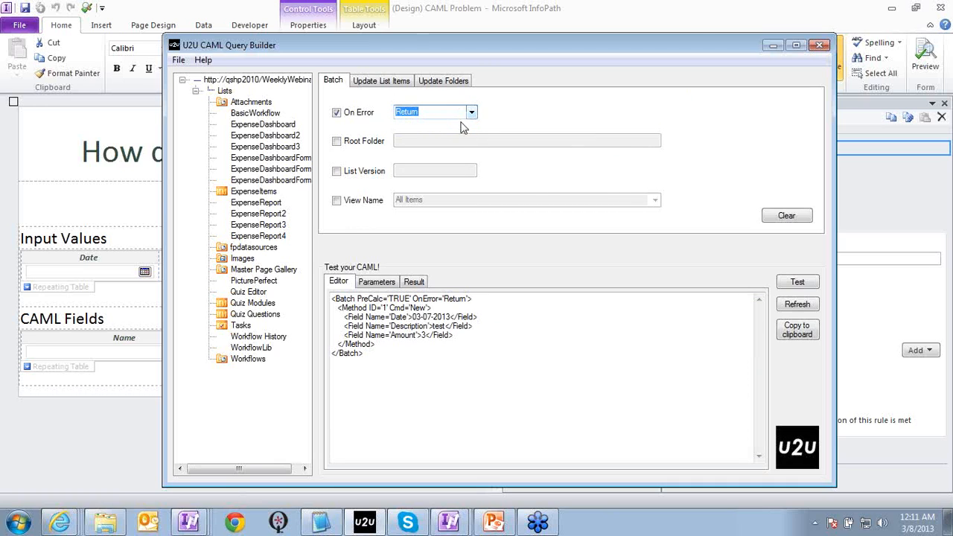
pyautogui.moveTo(363, 354); pyautogui.dragTo(331, 299)
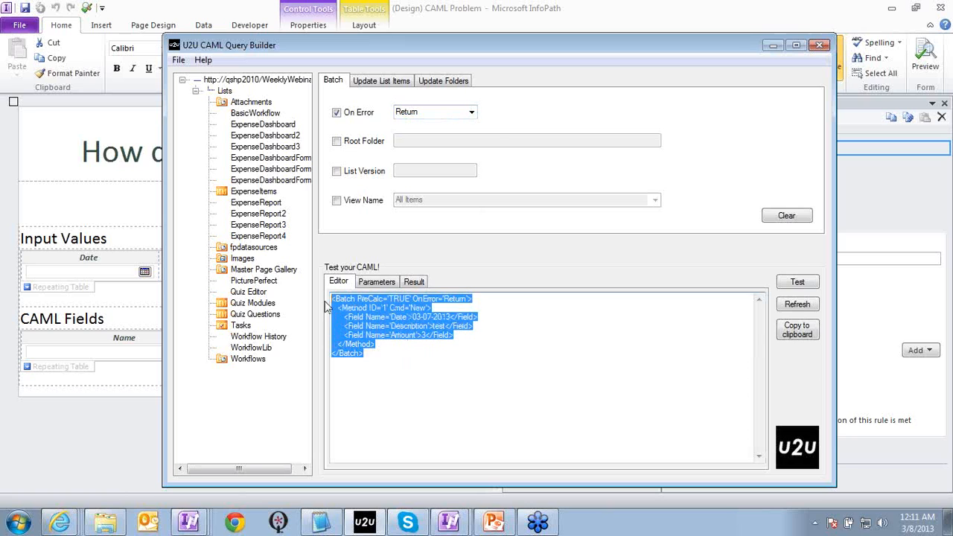
# - Examine the Update List Items settings and the available list fields, such as Category and Description
pyautogui.click(381, 80)
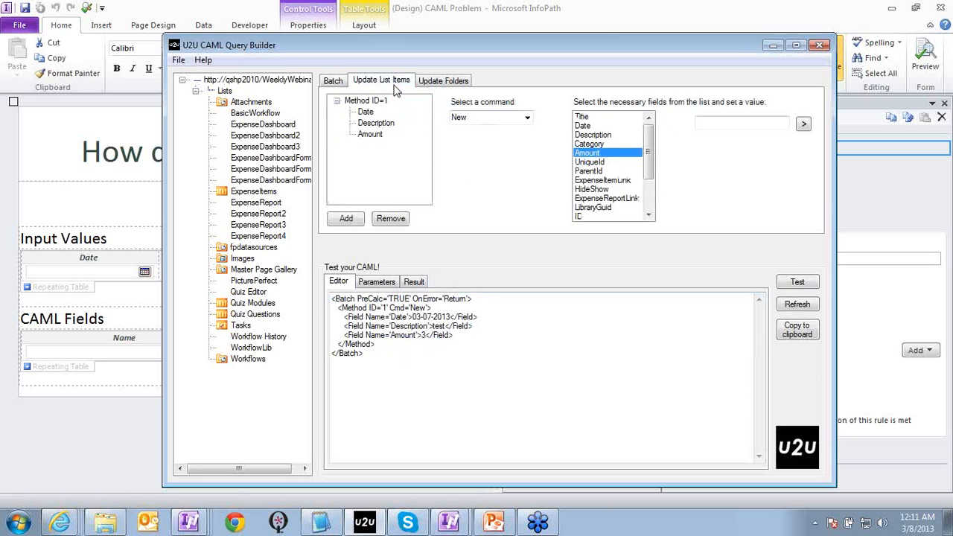
pyautogui.click(443, 81)
pyautogui.click(392, 82)
pyautogui.moveTo(647, 154)
pyautogui.mouseDown()
pyautogui.moveTo(649, 177)
pyautogui.moveTo(648, 148)
pyautogui.mouseUp()
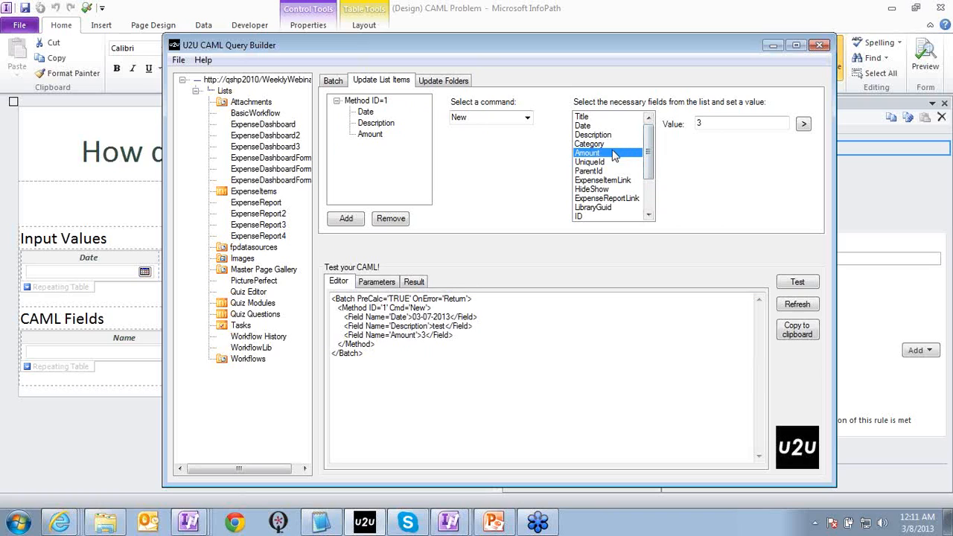
pyautogui.click(612, 145)
pyautogui.click(621, 136)
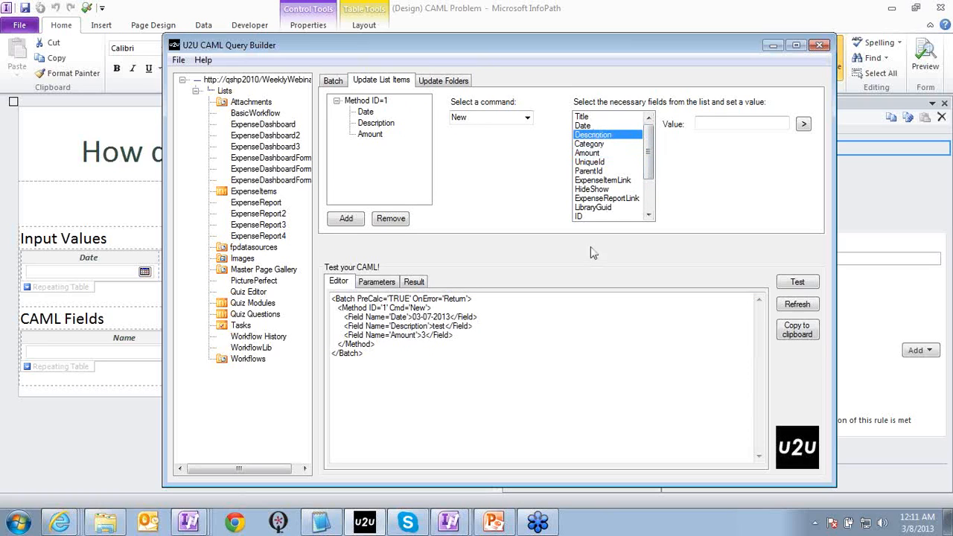
# - Copy the complete CAML batch code from the query builder's editor and replace all contents of SampleCAML.xml in Notepad2 with it
pyautogui.click(410, 366)
pyautogui.moveTo(410, 366); pyautogui.dragTo(319, 303)
pyautogui.hotkey('ctrl', 'c')
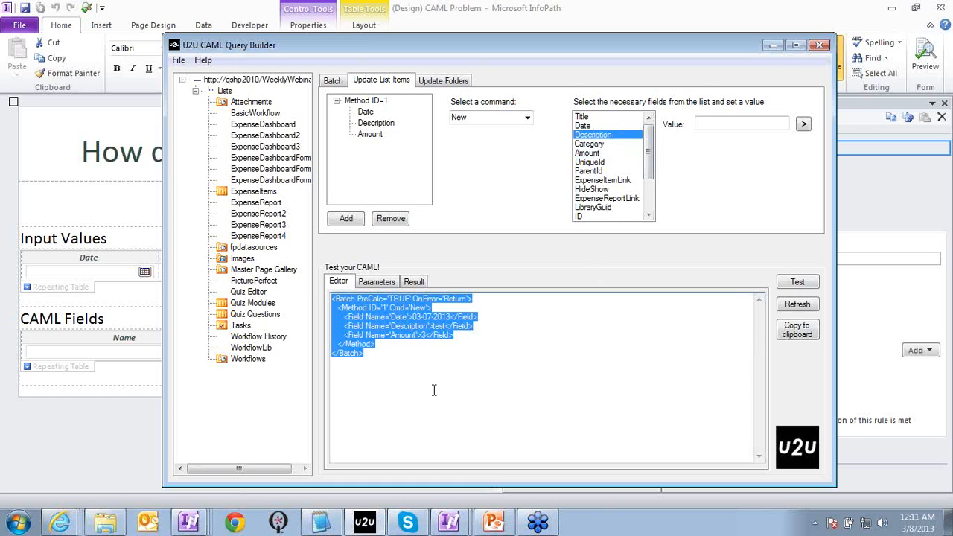
pyautogui.click(321, 521)
pyautogui.click(439, 333)
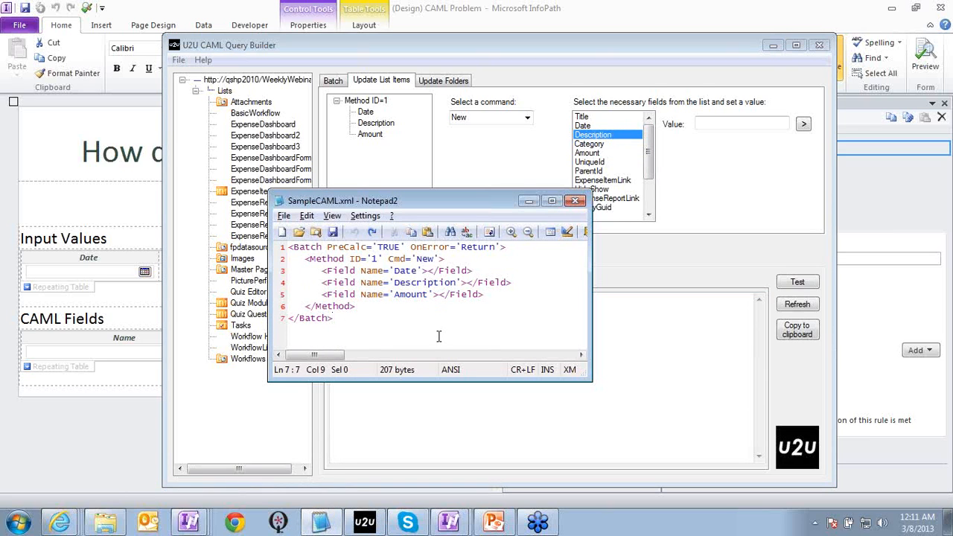
pyautogui.moveTo(477, 200); pyautogui.dragTo(420, 217)
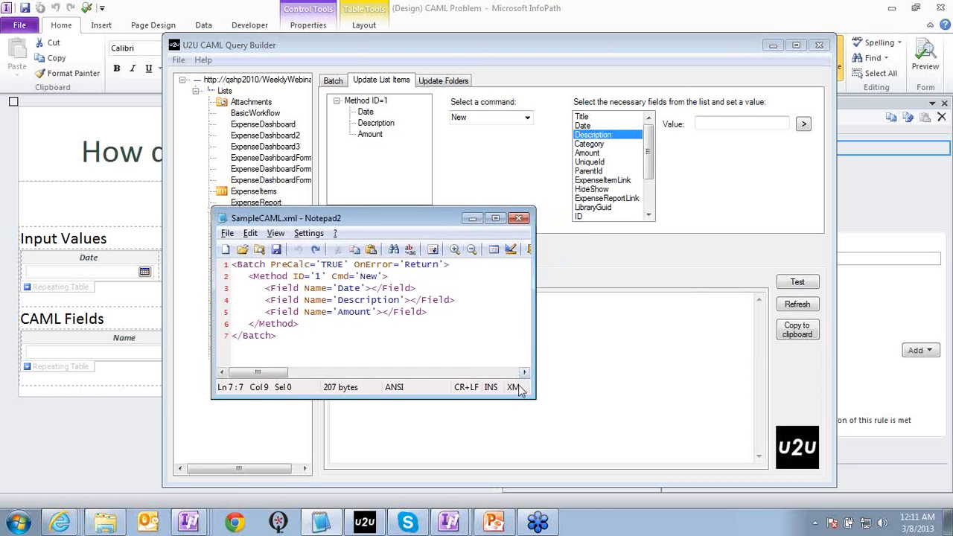
pyautogui.moveTo(530, 395); pyautogui.dragTo(555, 399)
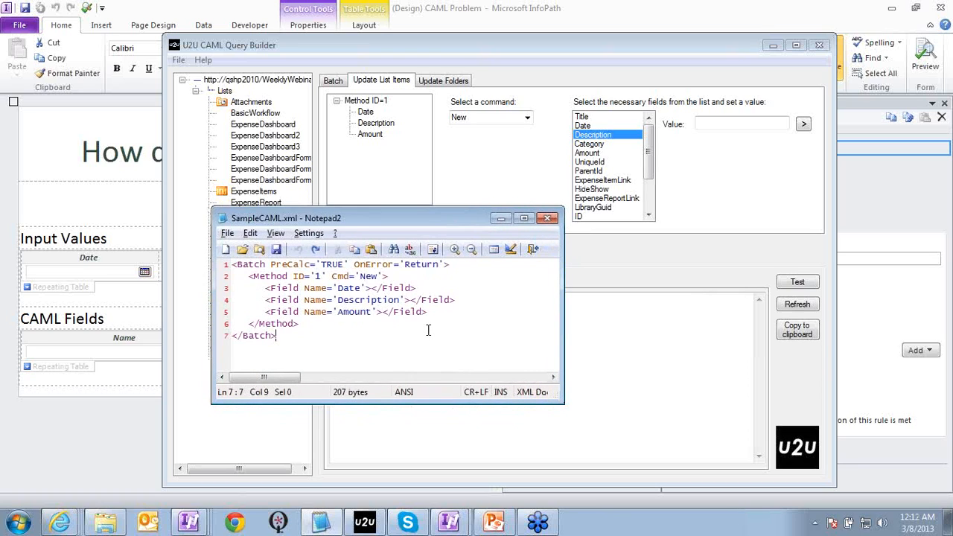
pyautogui.hotkey('ctrl', 'a')
pyautogui.hotkey('ctrl', 'v')
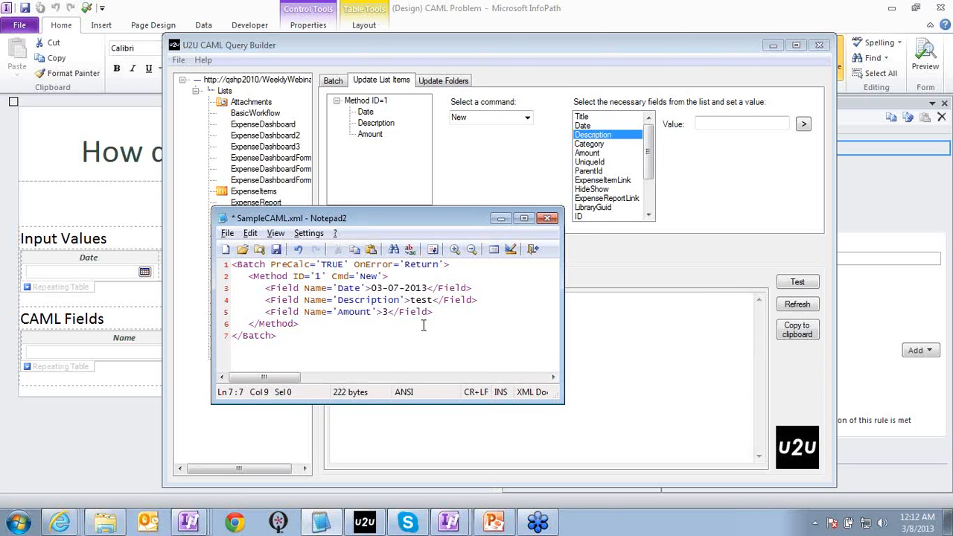
# - Switch to the CAML Problem form design in InfoPath and review the details of its SampleCAML data connection
pyautogui.click(494, 5)
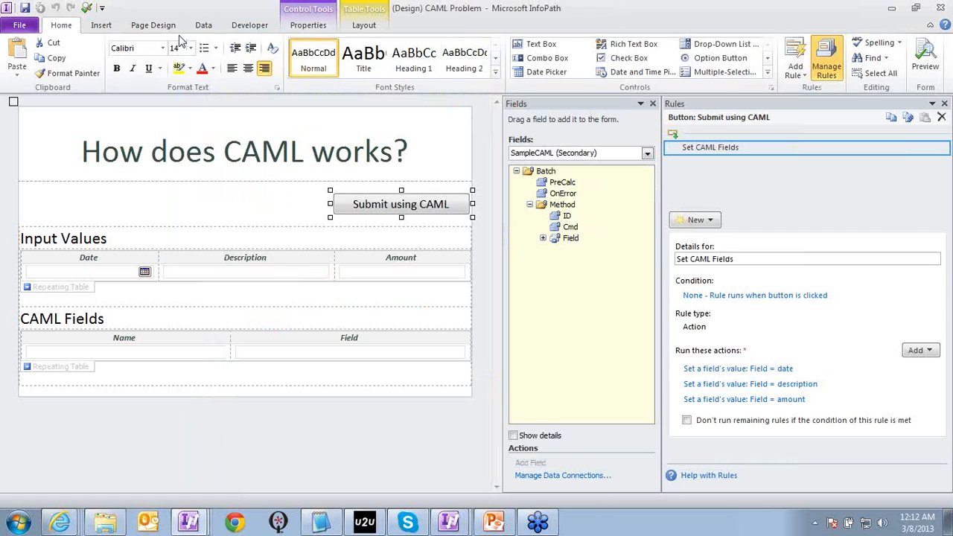
pyautogui.click(203, 25)
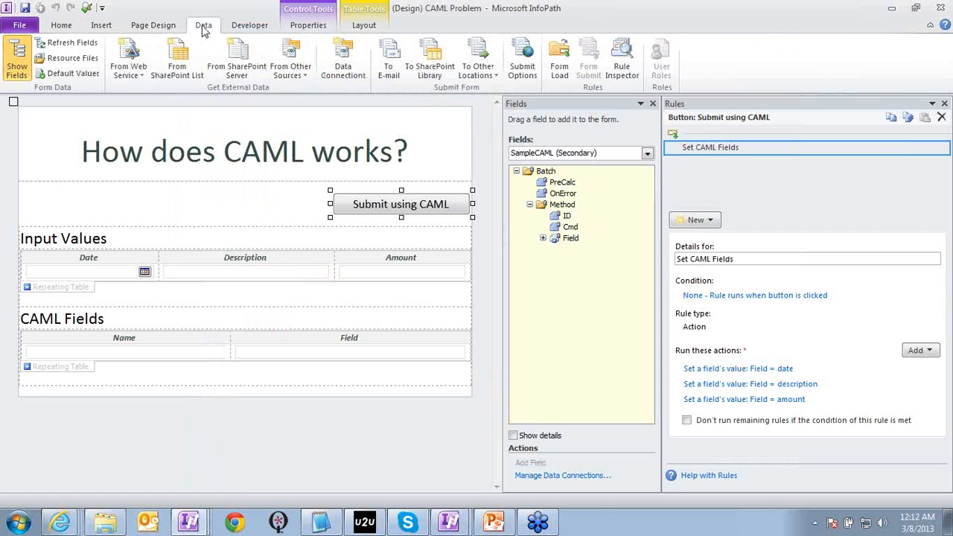
pyautogui.click(343, 67)
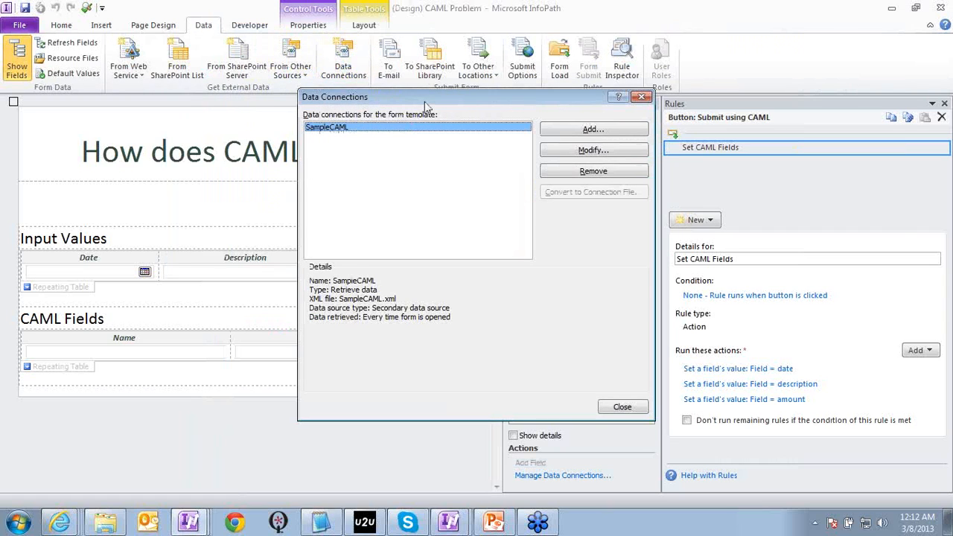
pyautogui.moveTo(431, 105); pyautogui.dragTo(393, 111)
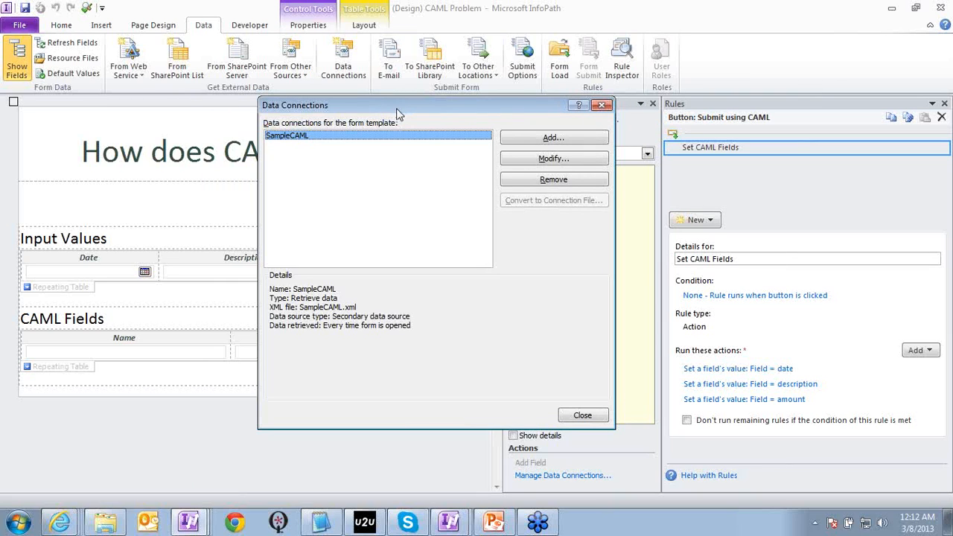
pyautogui.moveTo(458, 111); pyautogui.dragTo(440, 129)
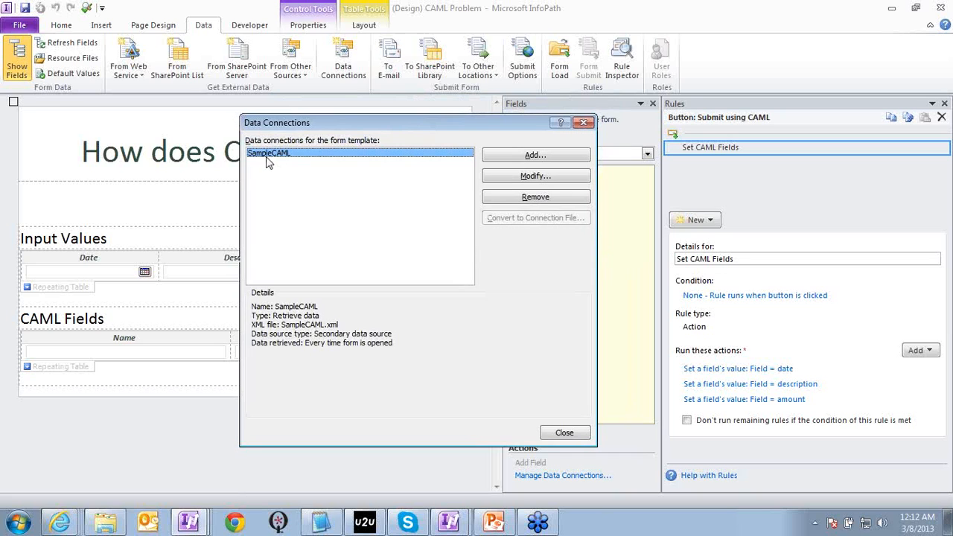
pyautogui.click(583, 123)
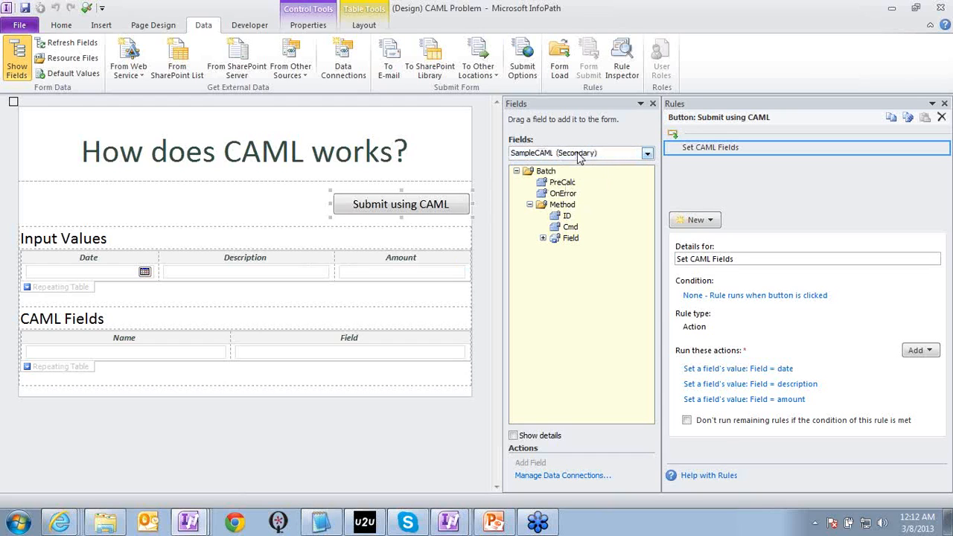
# - Examine the repeating Field group and its Name attribute in the SampleCAML secondary data source
pyautogui.click(543, 238)
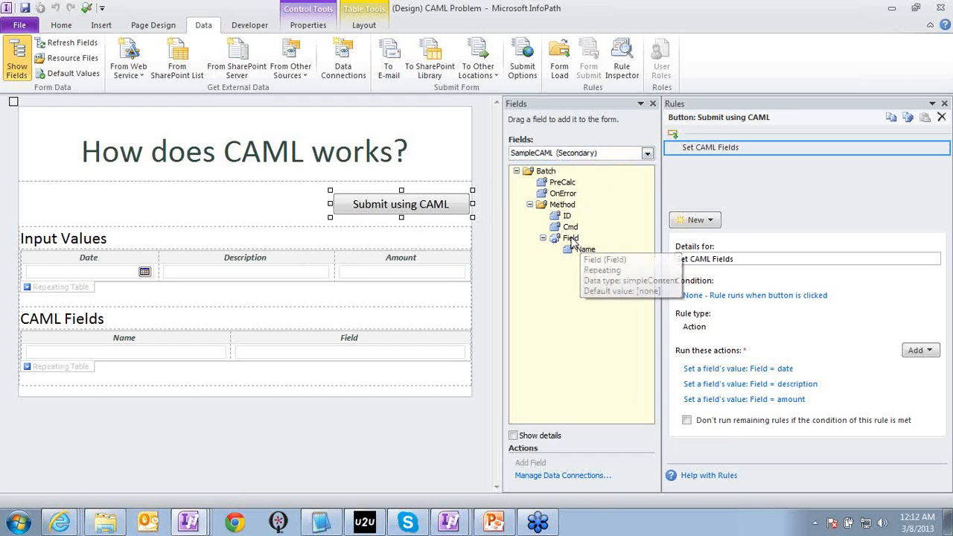
pyautogui.click(581, 249)
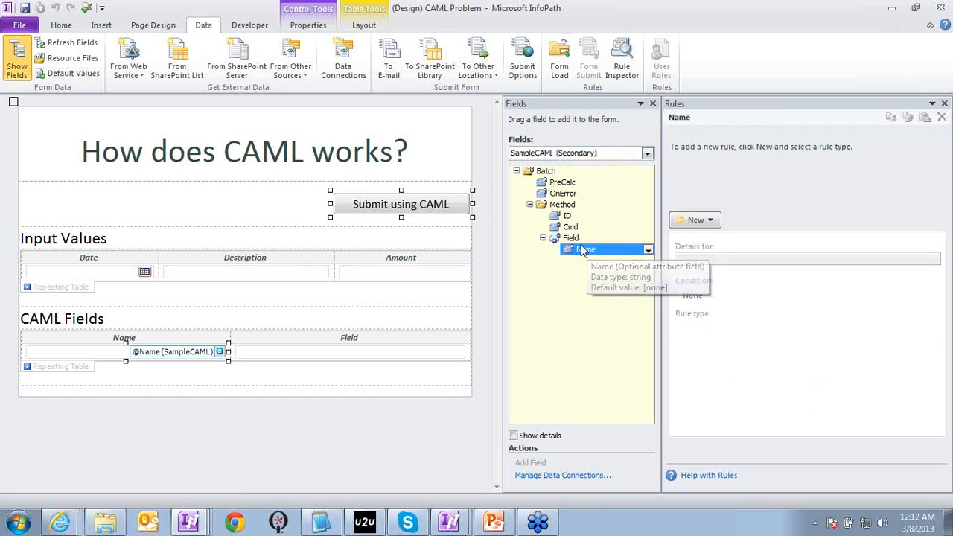
pyautogui.click(578, 239)
# - Display the Main data source and examine the date, description and amount fields in its repeating Item group
pyautogui.click(537, 154)
pyautogui.click(539, 165)
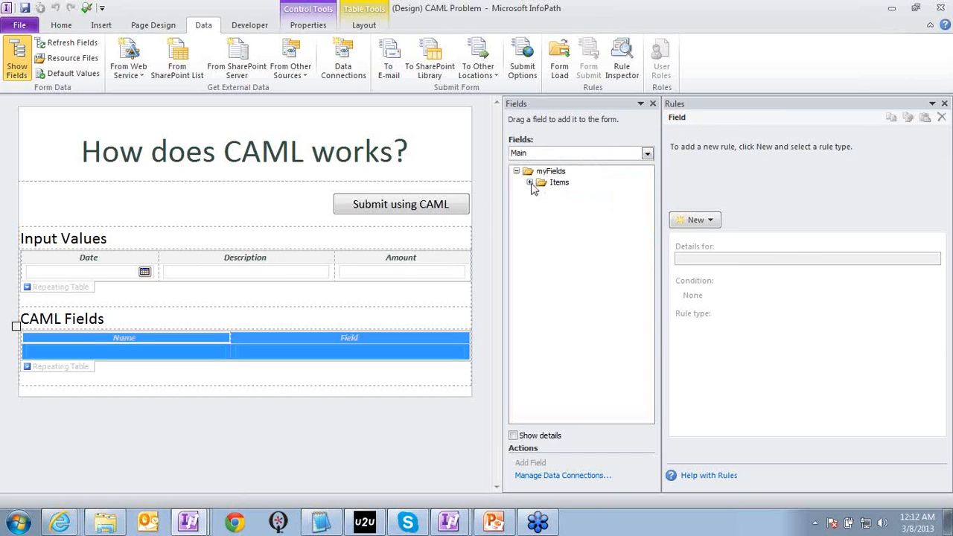
pyautogui.click(529, 182)
pyautogui.click(543, 192)
pyautogui.click(571, 195)
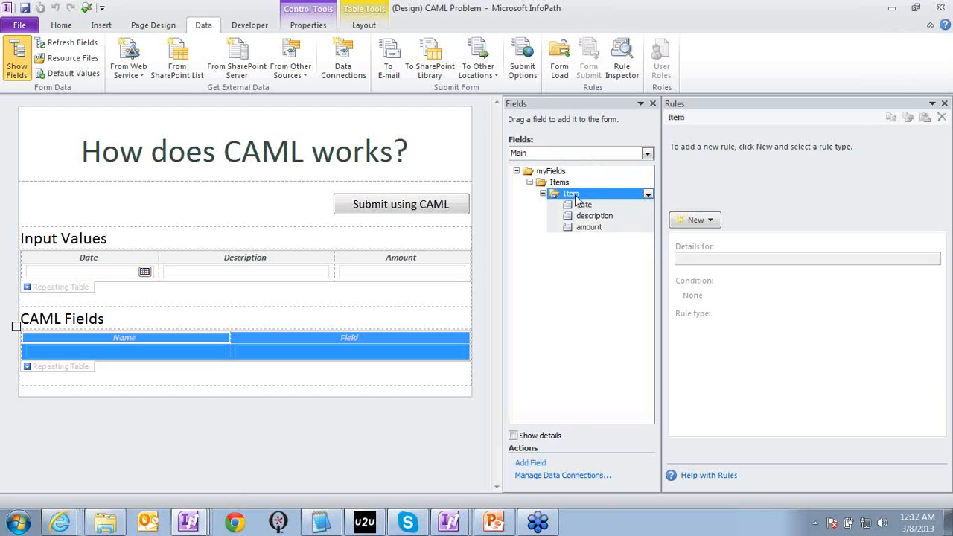
pyautogui.click(594, 207)
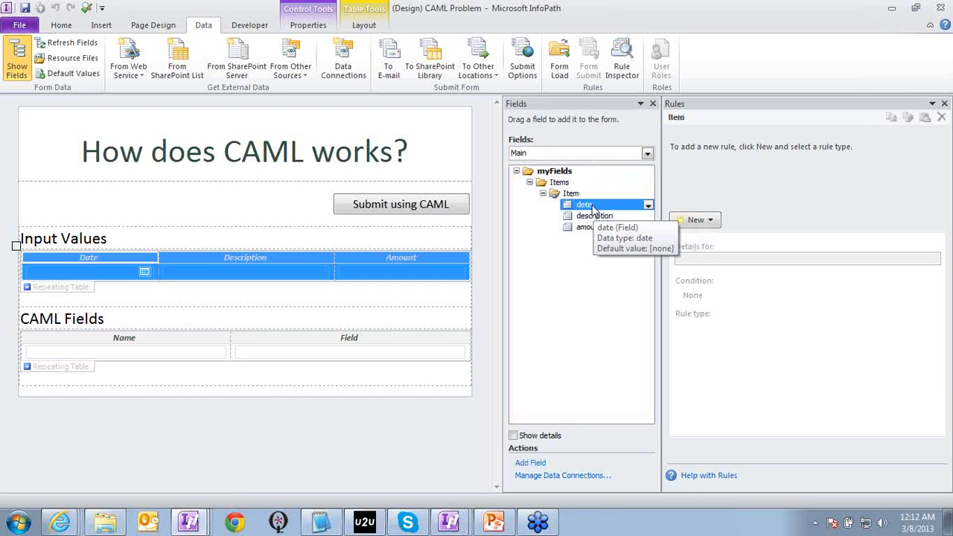
pyautogui.click(595, 215)
pyautogui.click(597, 227)
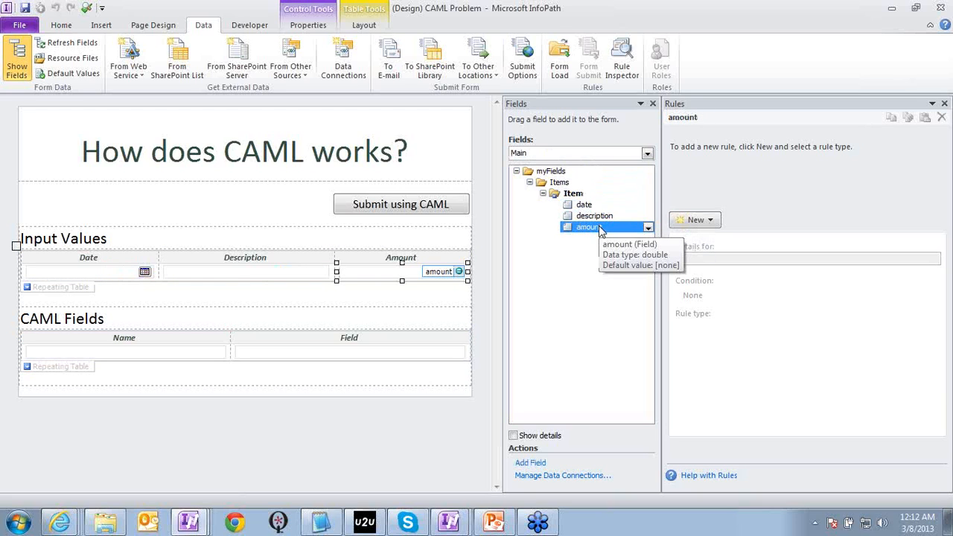
# - Inspect which data sources the Input Values table, the CAML Fields table and its Field column are bound to
pyautogui.click(70, 292)
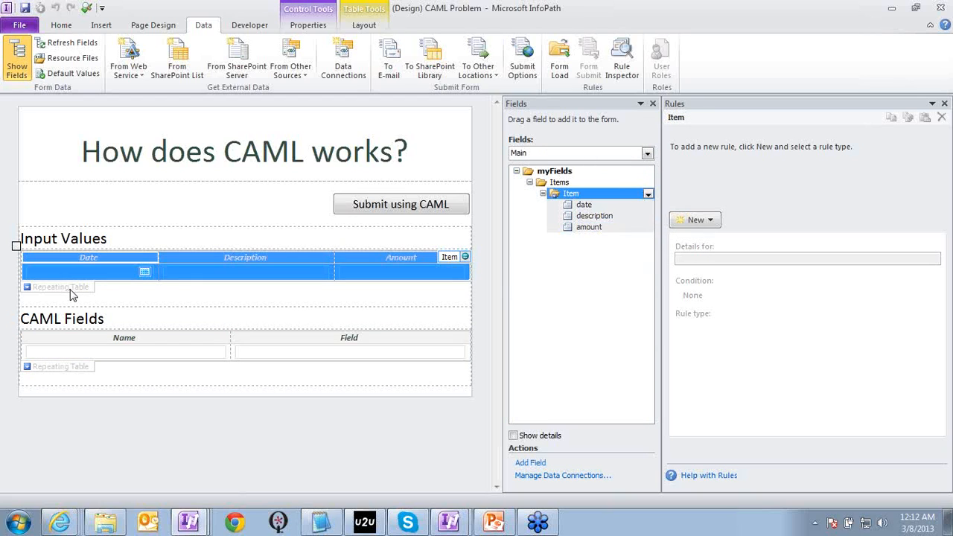
pyautogui.click(90, 371)
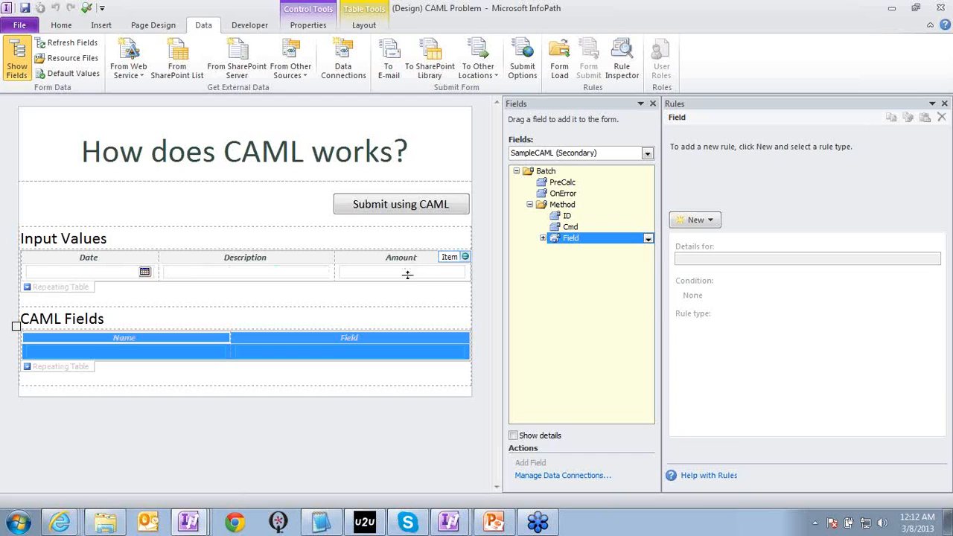
pyautogui.click(360, 357)
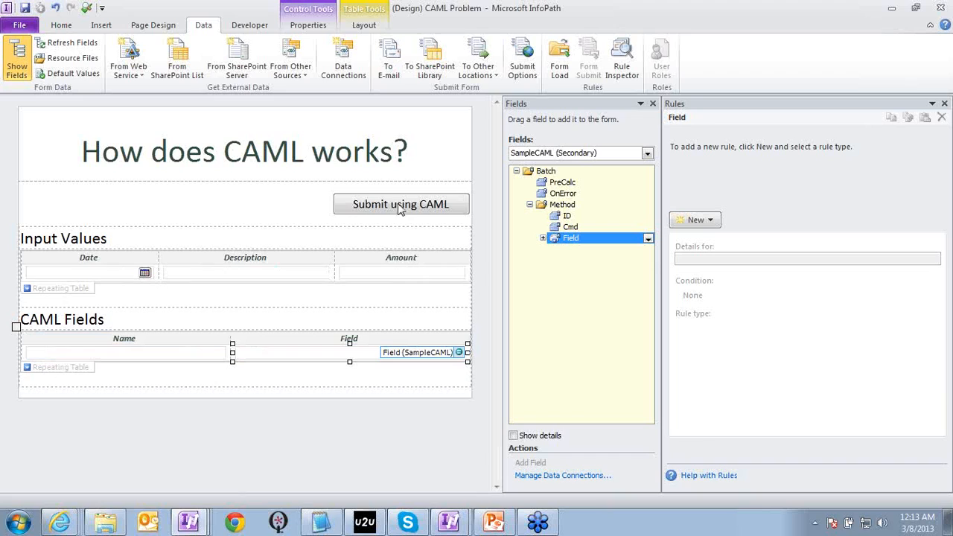
# - Inspect the date action's value formula in the Submit using CAML button's Set CAML Fields rule, leaving it unmodified
pyautogui.click(444, 208)
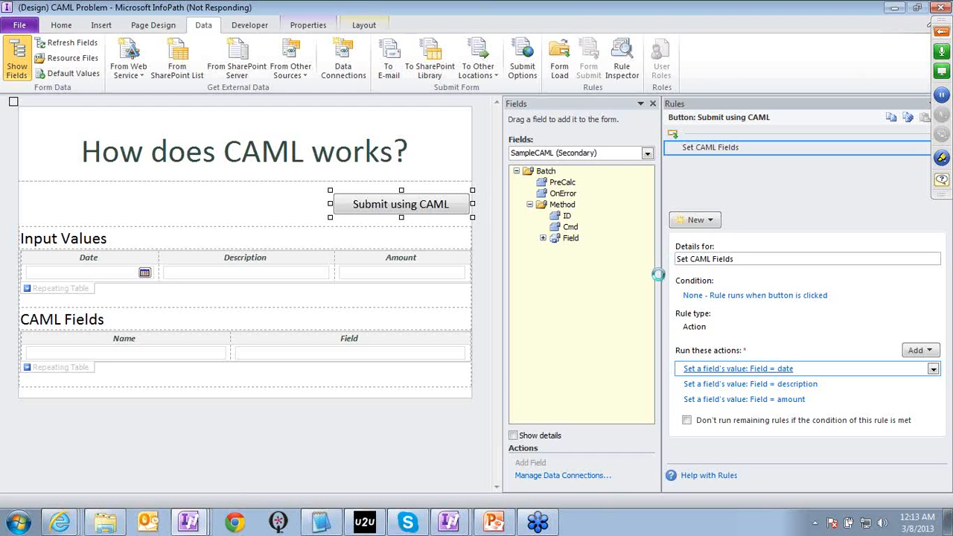
pyautogui.click(568, 296)
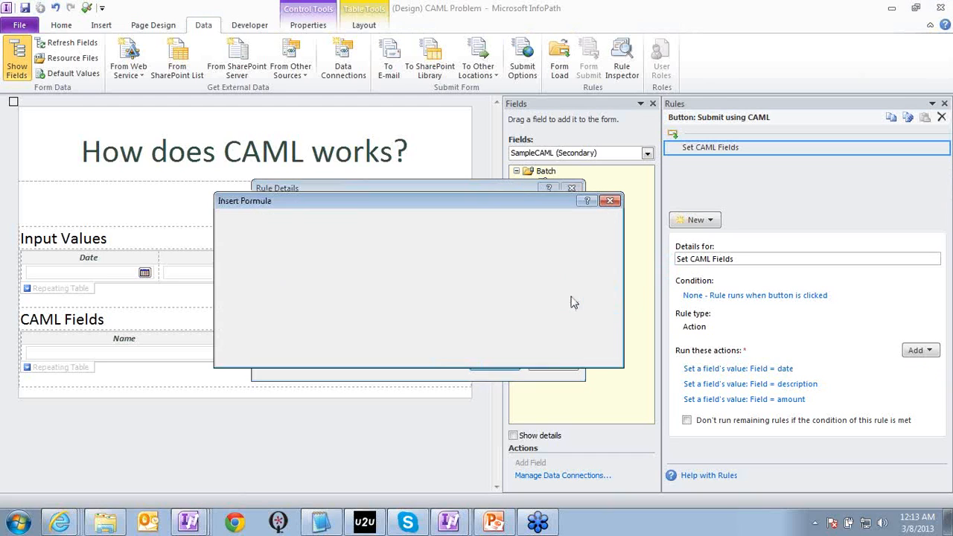
pyautogui.doubleClick(234, 246)
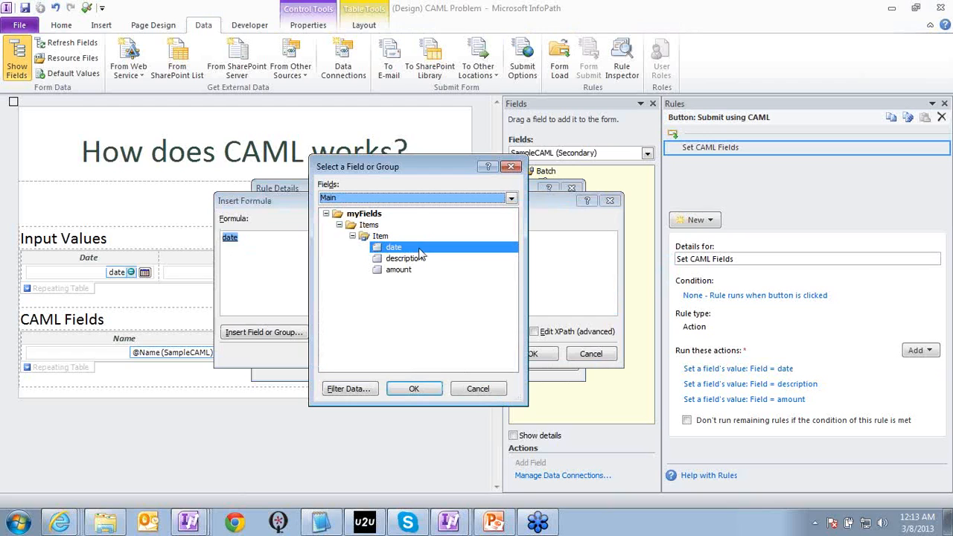
pyautogui.doubleClick(420, 249)
pyautogui.click(586, 353)
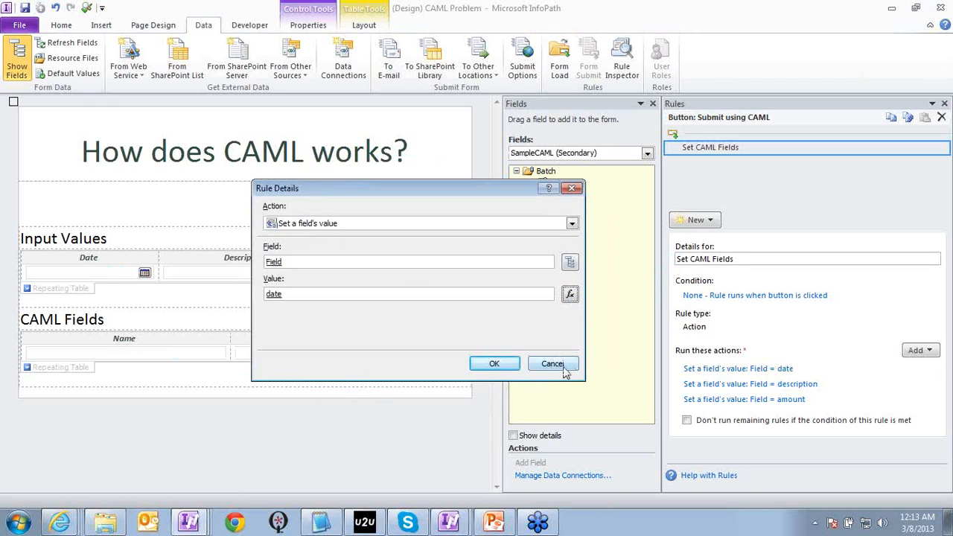
pyautogui.click(563, 365)
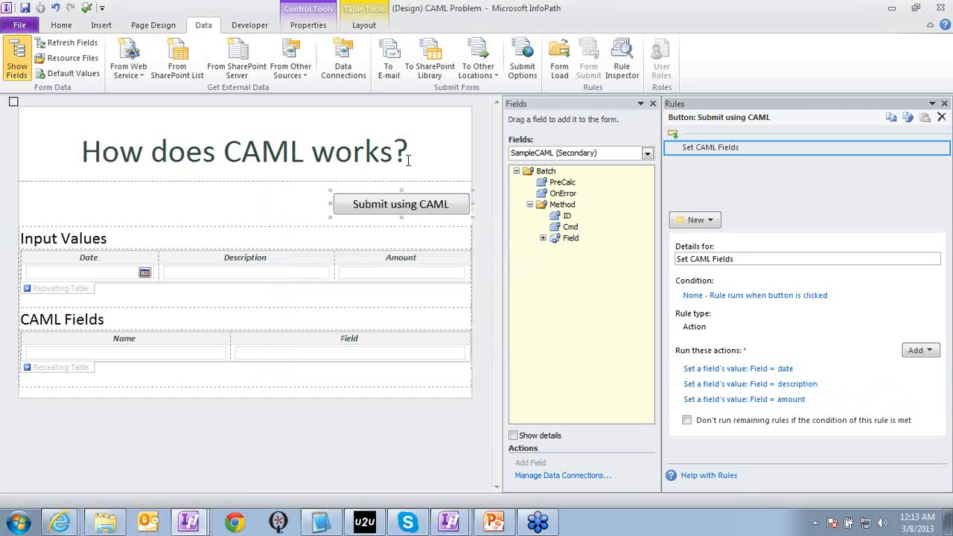
# - In the CAML Problem preview, enter an item with date 3/8/2013, description Coffee and amount 3, and submit it using CAML
pyautogui.click(460, 518)
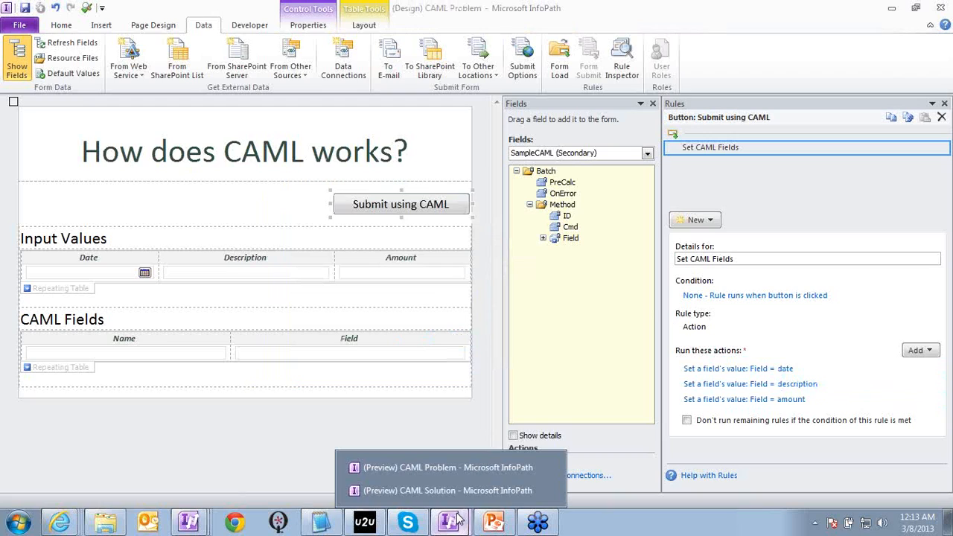
pyautogui.click(472, 467)
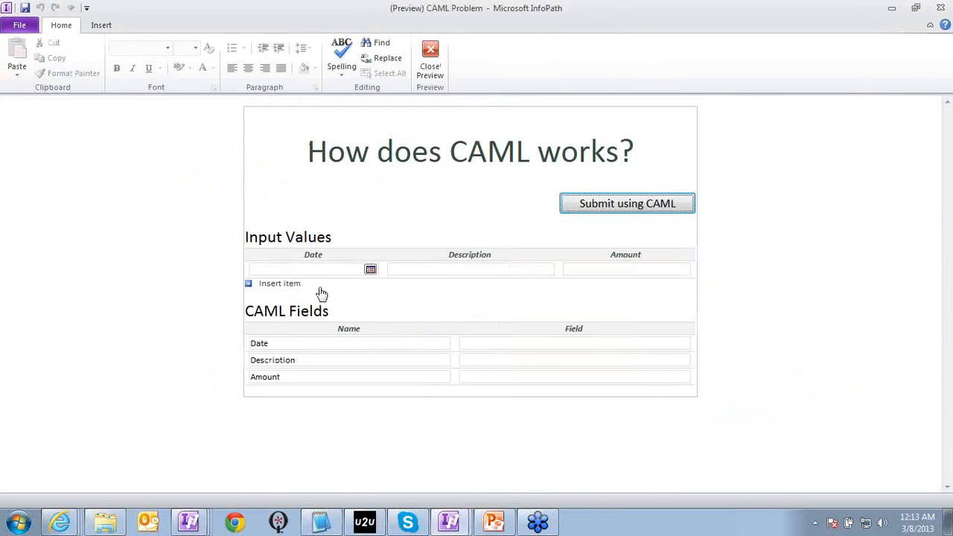
pyautogui.click(369, 269)
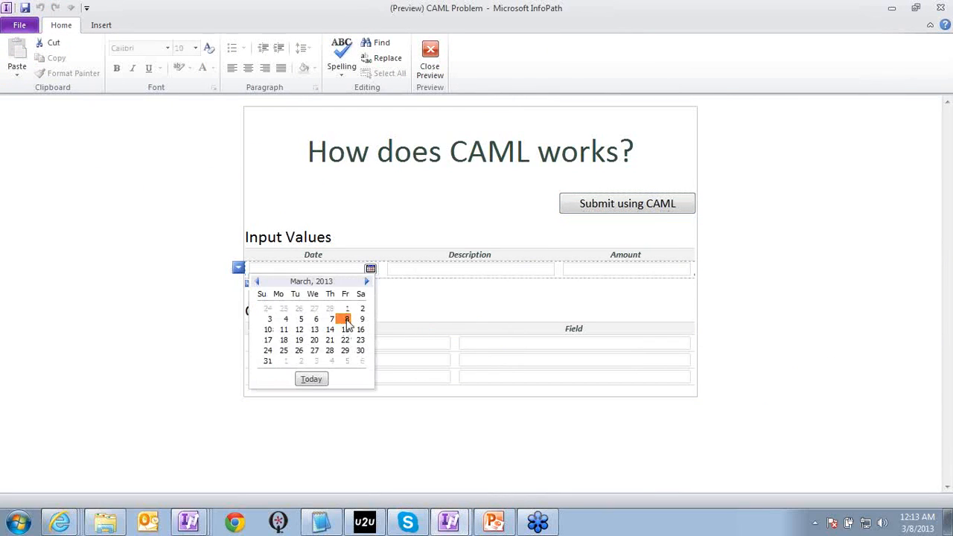
pyautogui.click(346, 319)
pyautogui.click(476, 270)
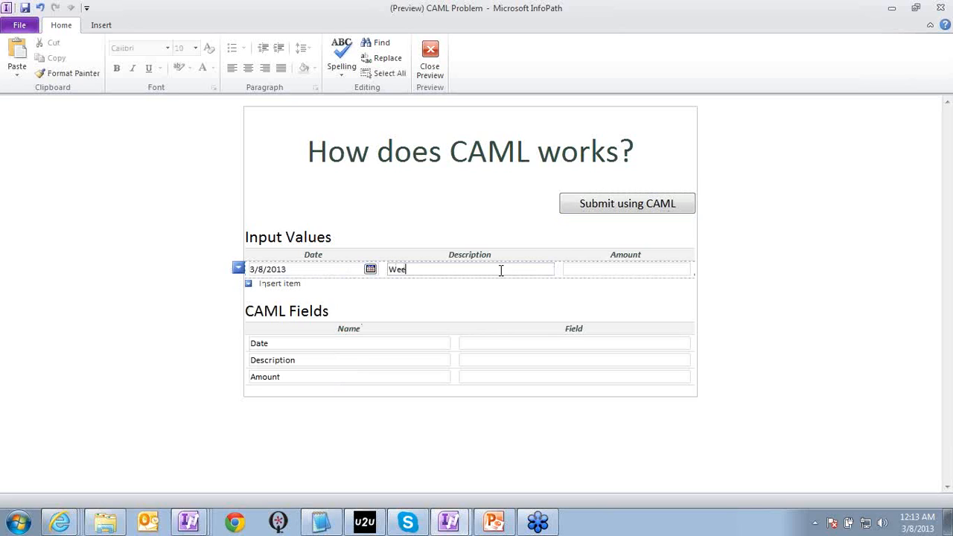
pyautogui.press('BackSpace')
pyautogui.press('BackSpace')
pyautogui.press('BackSpace')
pyautogui.write('Coffee')
pyautogui.press('Tab')
pyautogui.write('3')
pyautogui.press('Tab')
pyautogui.click(629, 203)
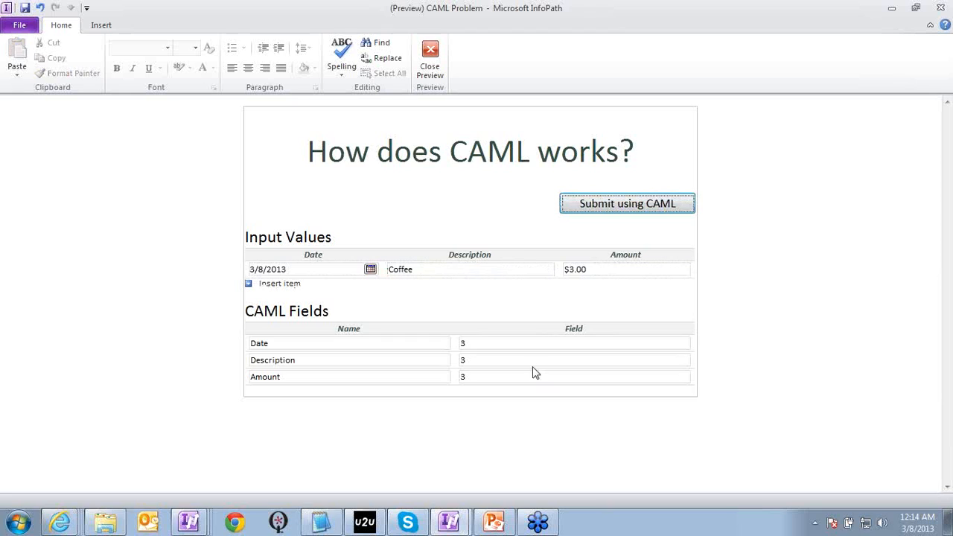
# - Check the Field values filled in for Date and Description in the CAML Fields table
pyautogui.click(478, 343)
pyautogui.click(484, 360)
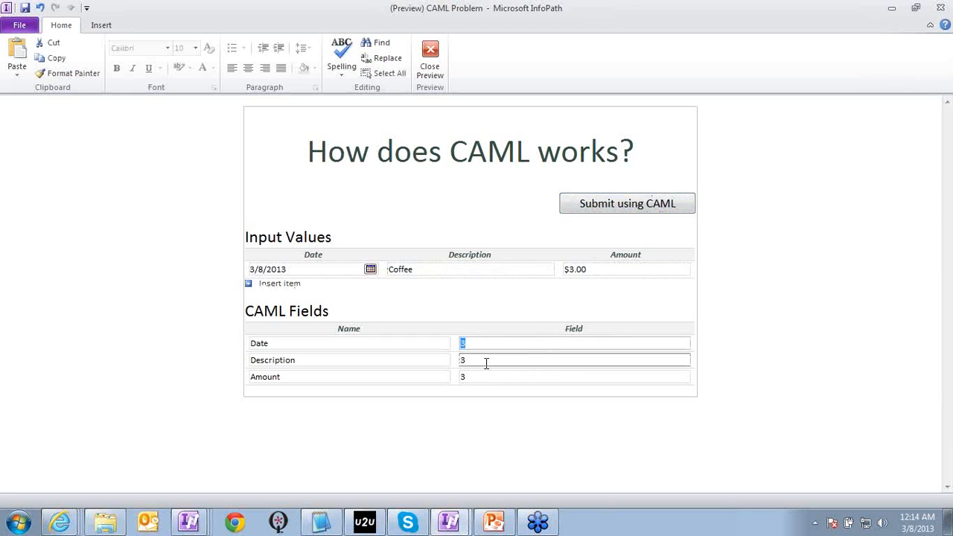
pyautogui.moveTo(486, 363); pyautogui.dragTo(456, 344)
pyautogui.click(743, 354)
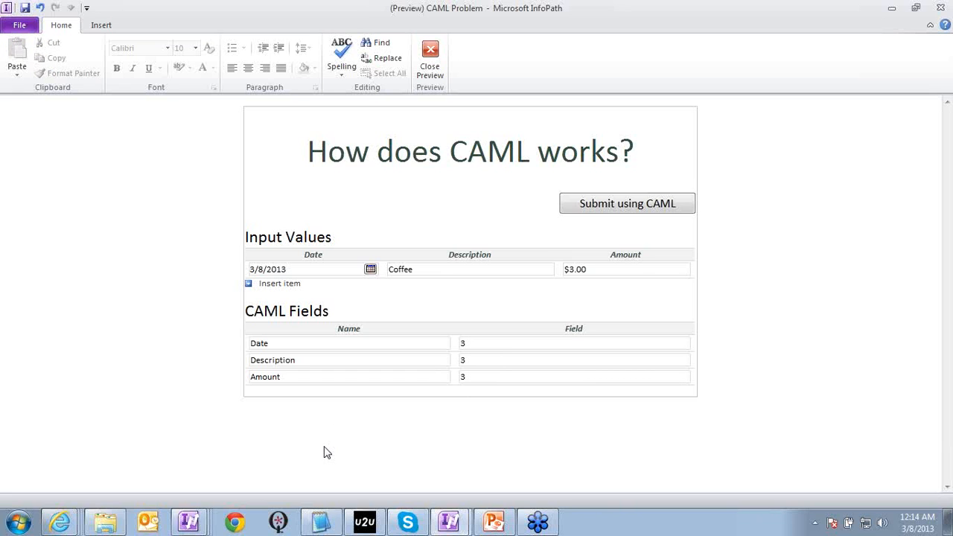
# - Bring up SampleCAML.xml in Notepad2 and the webinar's XML folder in Windows Explorer, and arrange the two windows side by side
pyautogui.click(321, 522)
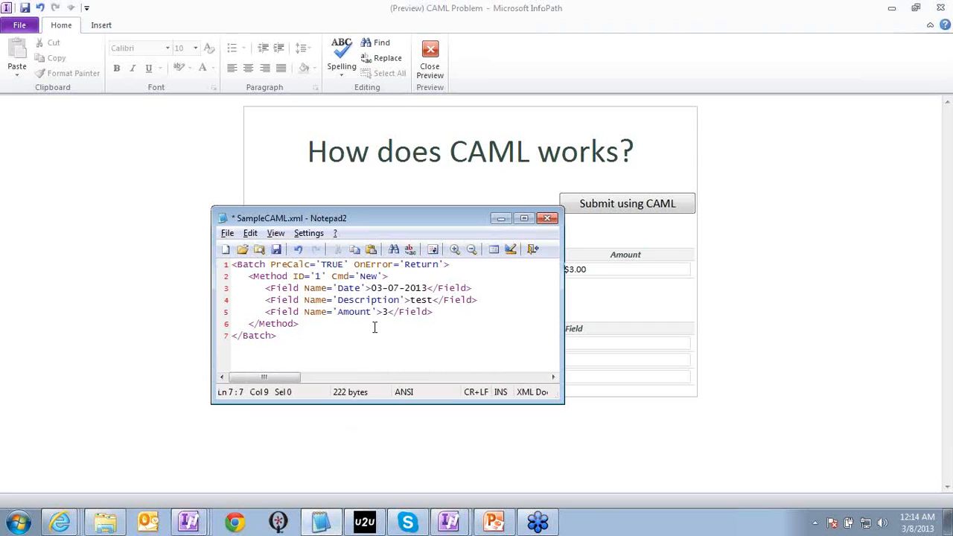
pyautogui.click(104, 521)
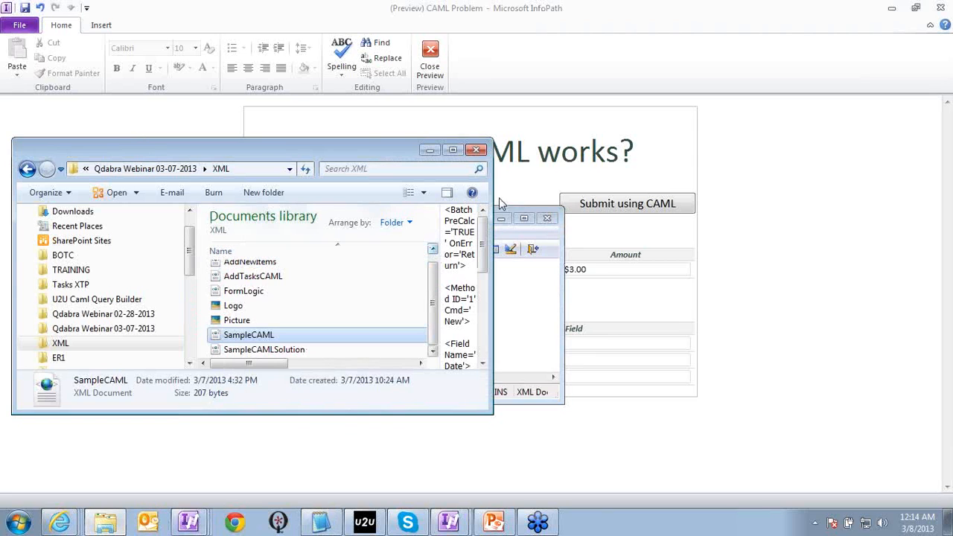
pyautogui.click(519, 287)
pyautogui.moveTo(445, 223); pyautogui.dragTo(710, 172)
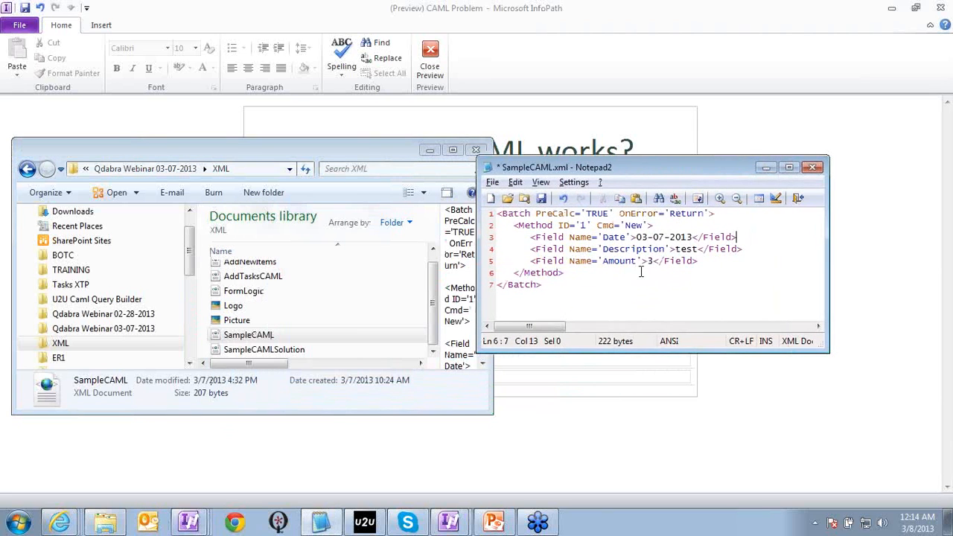
# - Open SampleCAMLSolution.xml in Notepad2, then reposition and widen the window to inspect the copyDate, copyDescription and copyAmount attributes
pyautogui.moveTo(287, 350); pyautogui.dragTo(633, 272)
pyautogui.click(541, 309)
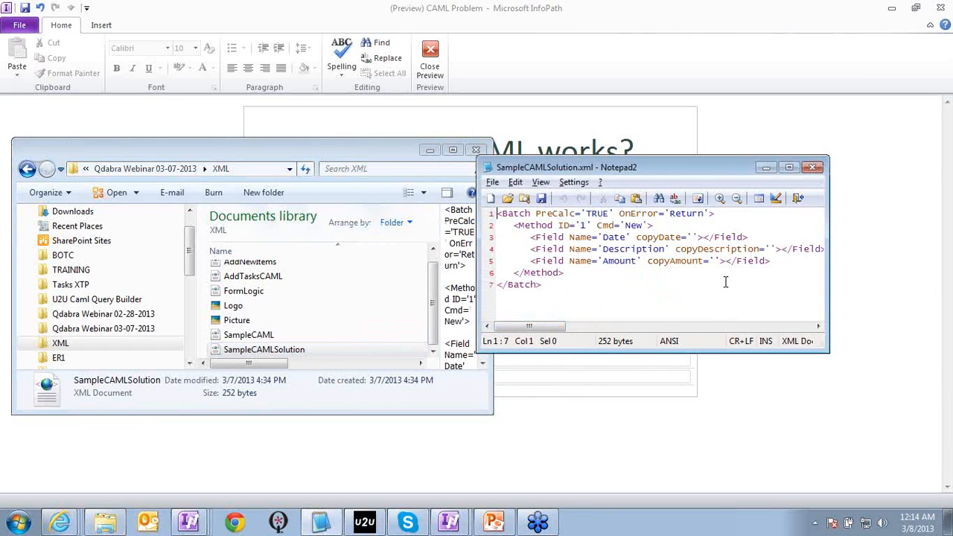
pyautogui.moveTo(675, 170); pyautogui.dragTo(435, 198)
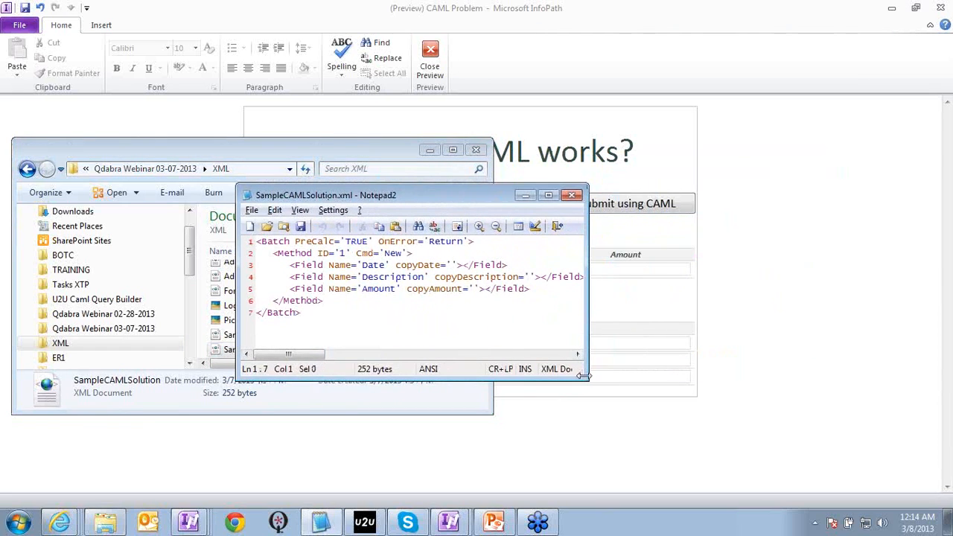
pyautogui.moveTo(584, 376); pyautogui.dragTo(731, 363)
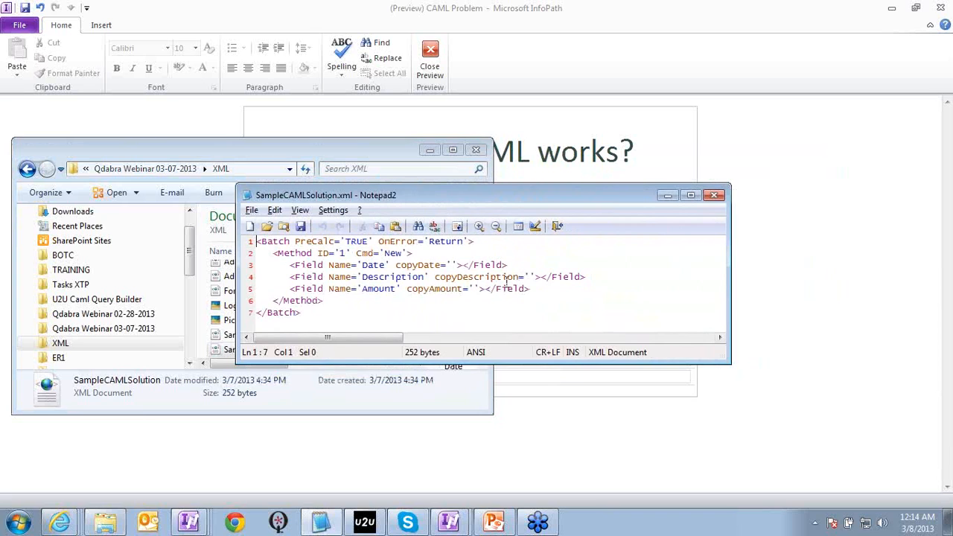
pyautogui.moveTo(455, 266); pyautogui.dragTo(362, 266)
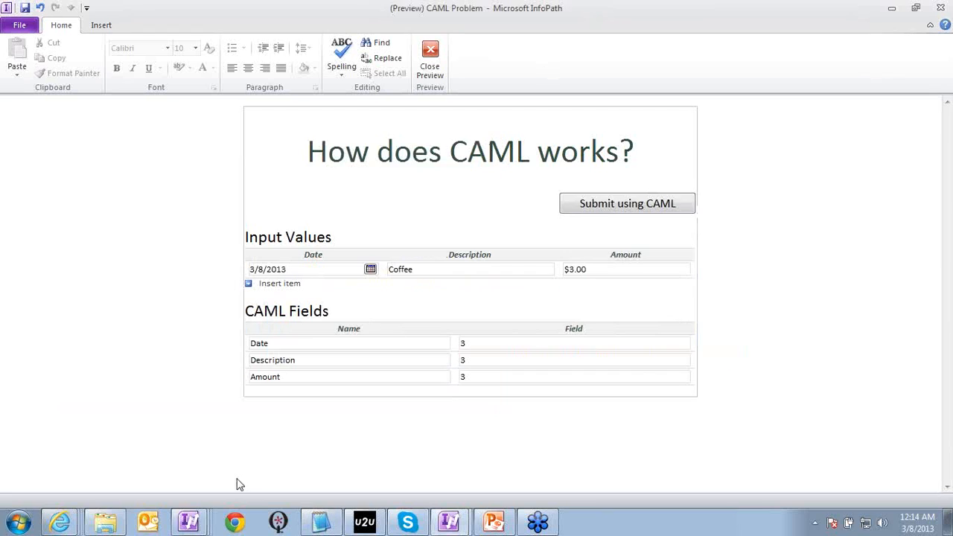
# - In the CAML Solution design, inspect the target field and value formula of the copyDate action in the Set the CAML Fields rule
pyautogui.moveTo(190, 523)
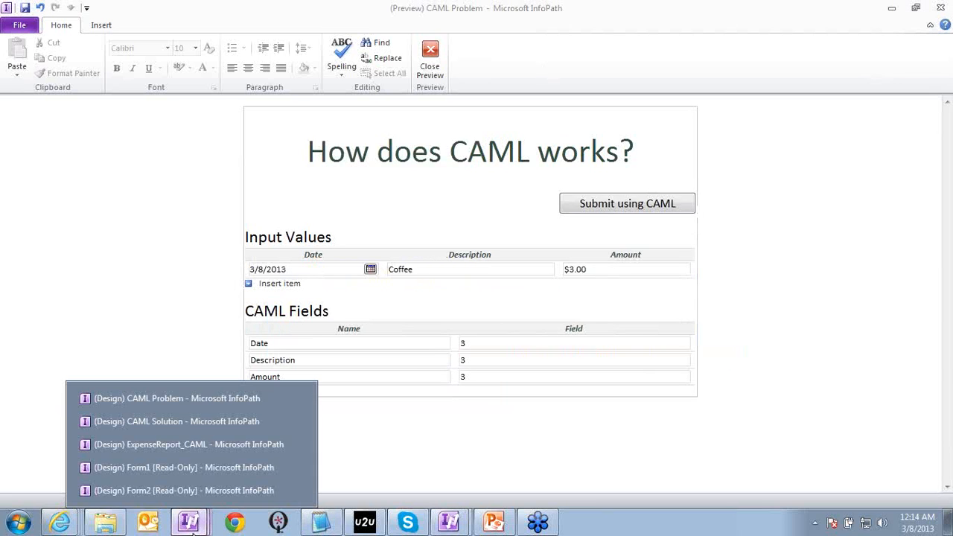
pyautogui.click(214, 421)
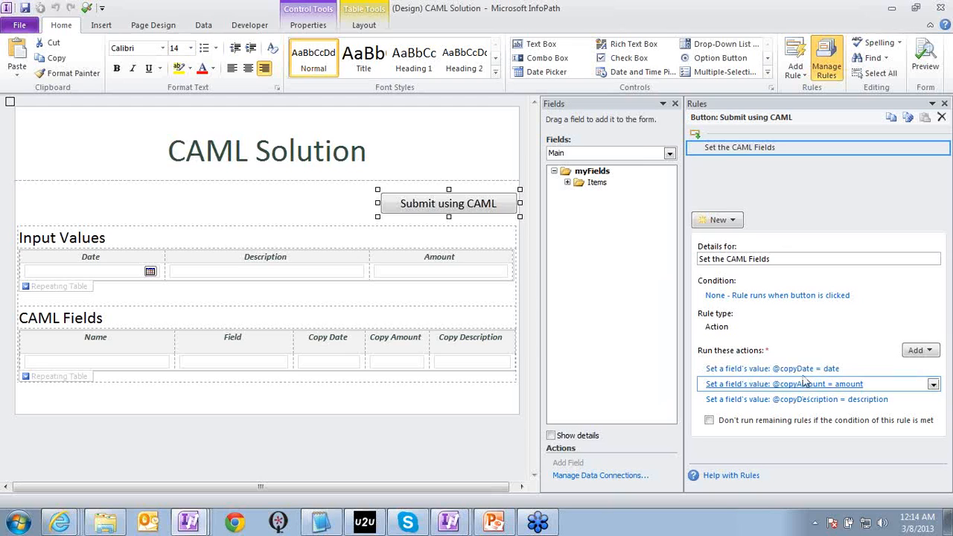
pyautogui.click(783, 369)
pyautogui.click(627, 236)
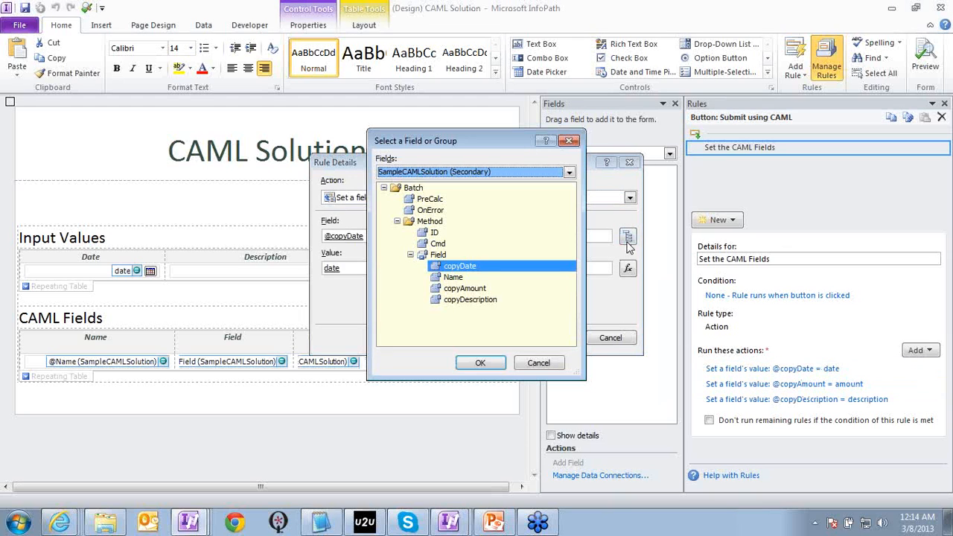
pyautogui.doubleClick(479, 269)
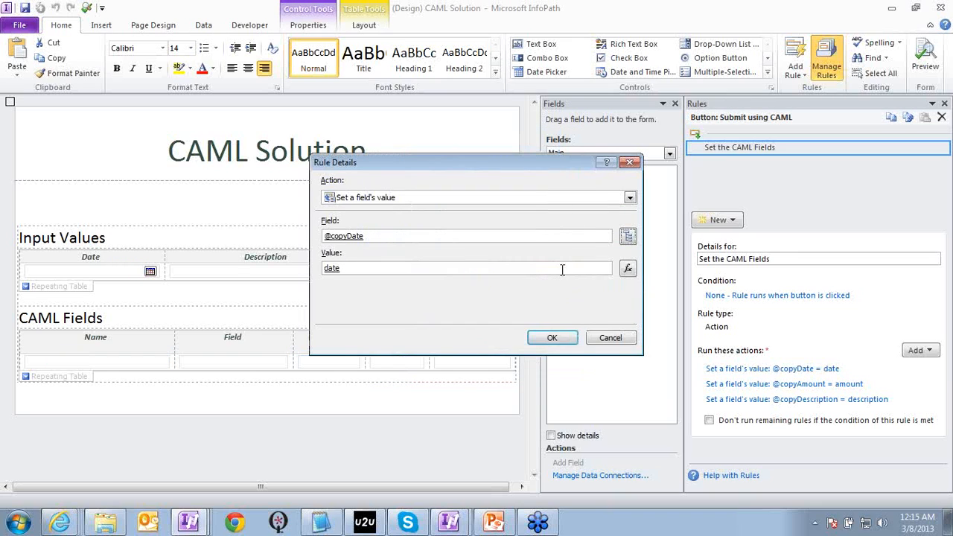
pyautogui.click(627, 271)
pyautogui.doubleClick(288, 212)
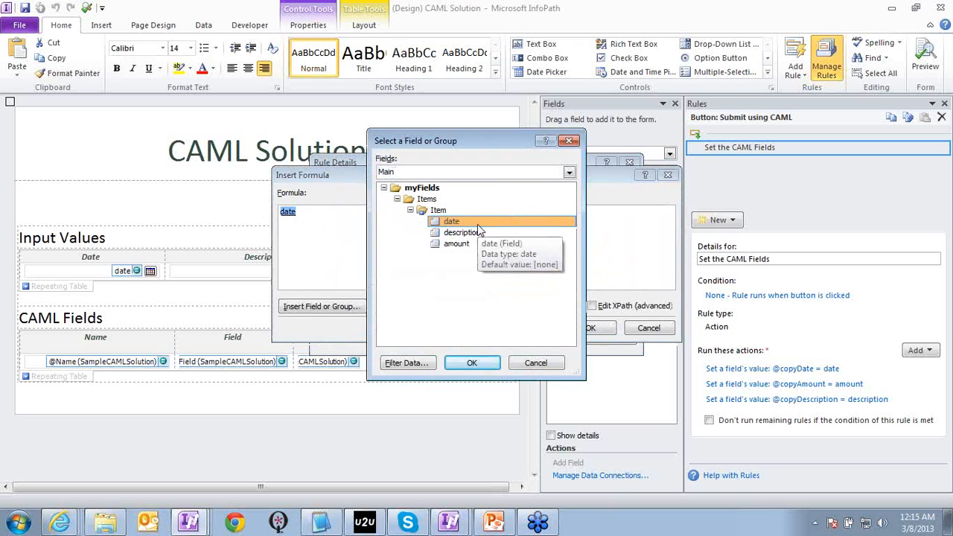
pyautogui.doubleClick(478, 223)
pyautogui.click(590, 327)
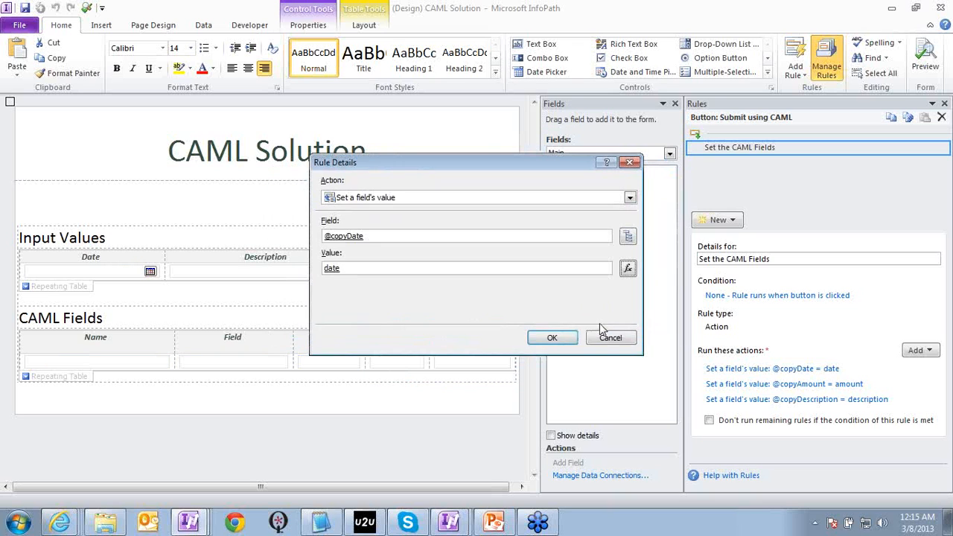
pyautogui.click(572, 339)
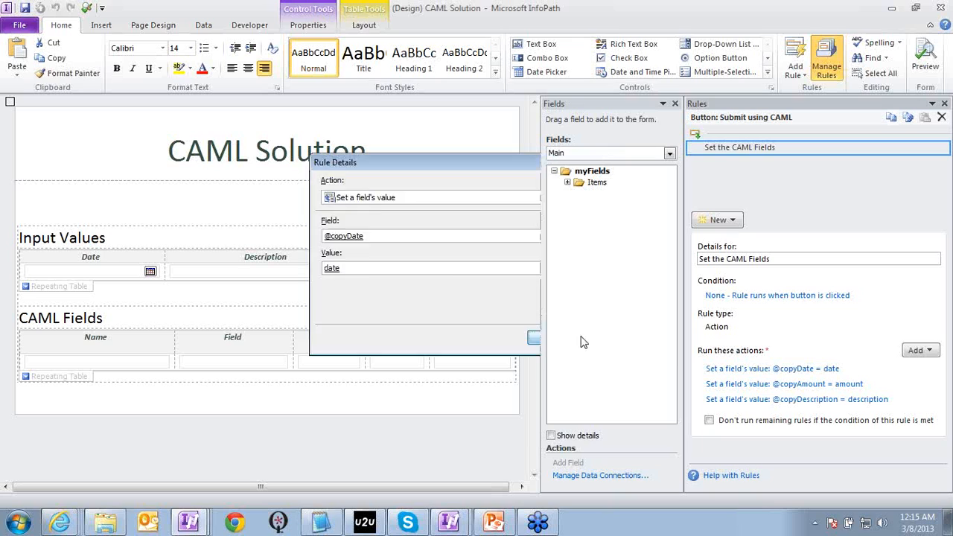
# - Expand the SampleCAMLSolution secondary data source down to the Field attributes and select copyDate to bring up its rules
pyautogui.click(627, 153)
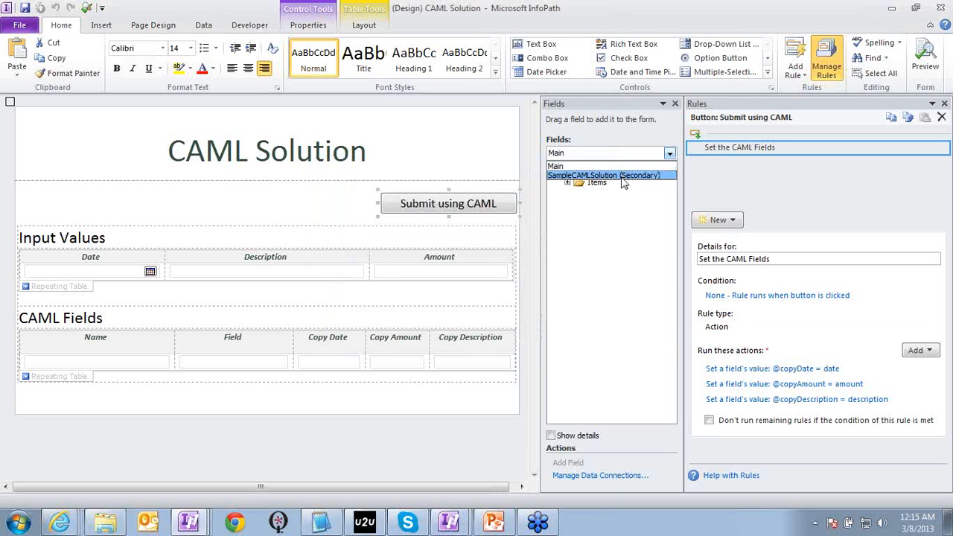
pyautogui.click(599, 165)
pyautogui.click(567, 204)
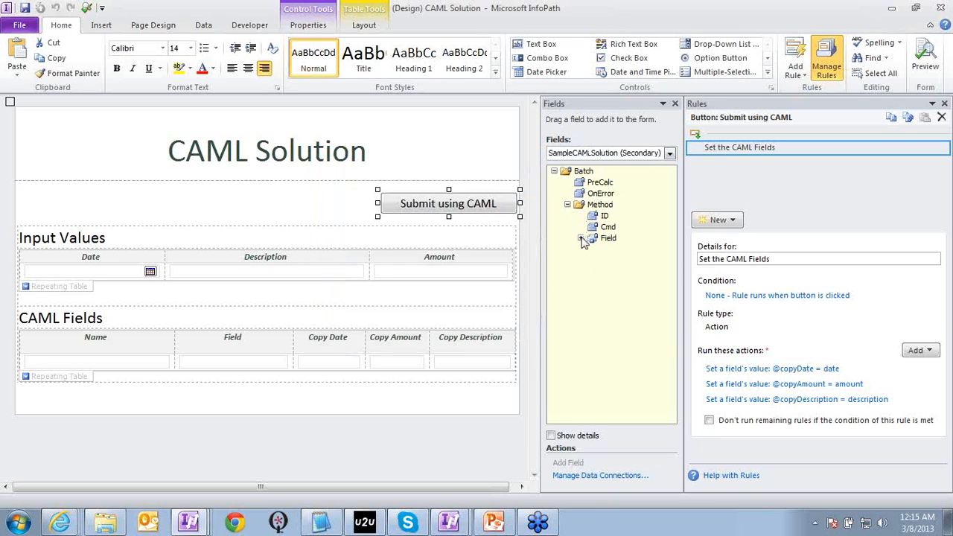
pyautogui.click(580, 237)
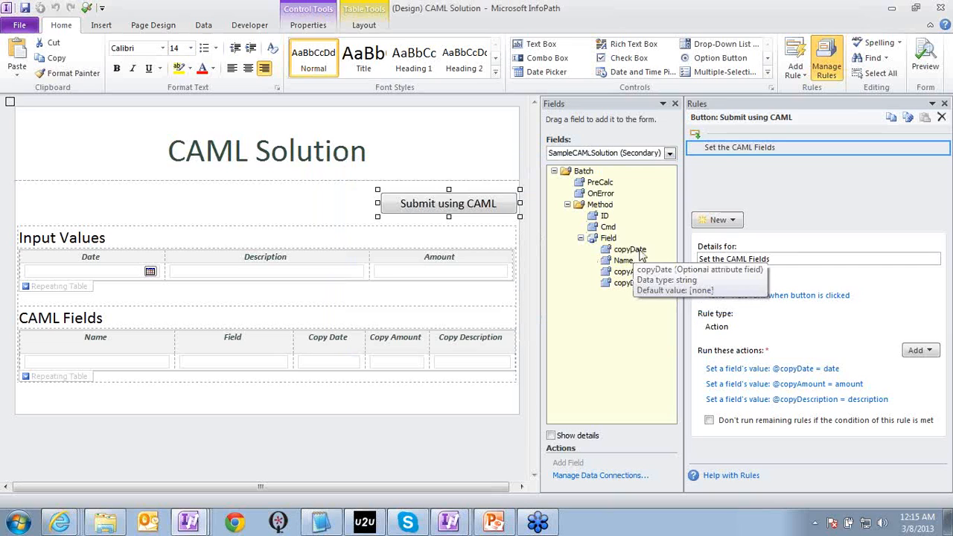
pyautogui.click(631, 249)
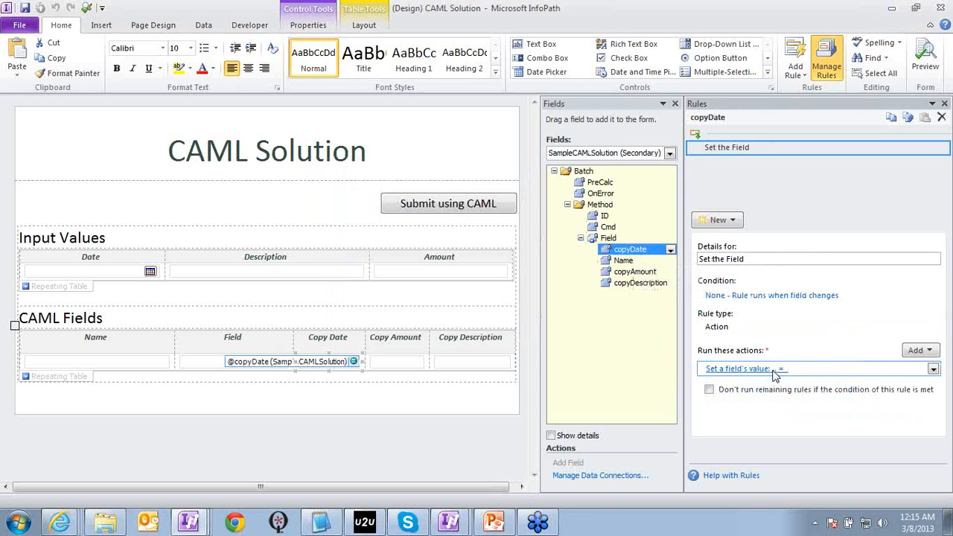
# - Inspect the target field and value formula of the action in copyDate's Set the Field rule, keeping both selections
pyautogui.click(772, 371)
pyautogui.click(626, 238)
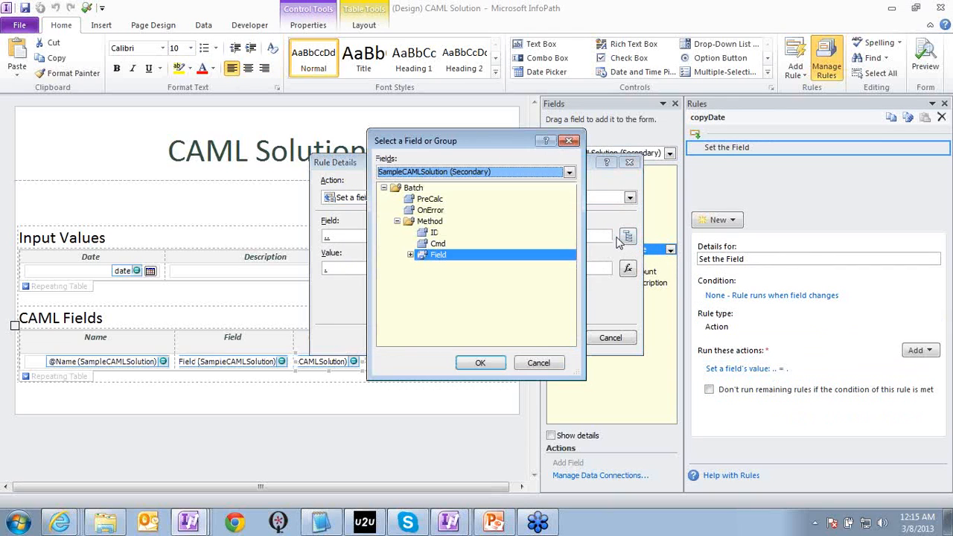
pyautogui.click(444, 256)
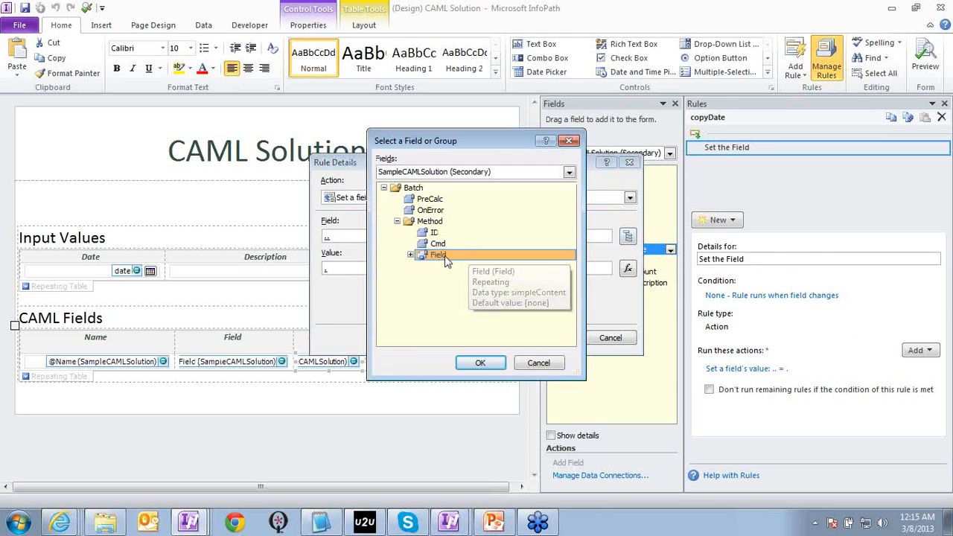
pyautogui.doubleClick(444, 255)
pyautogui.click(628, 268)
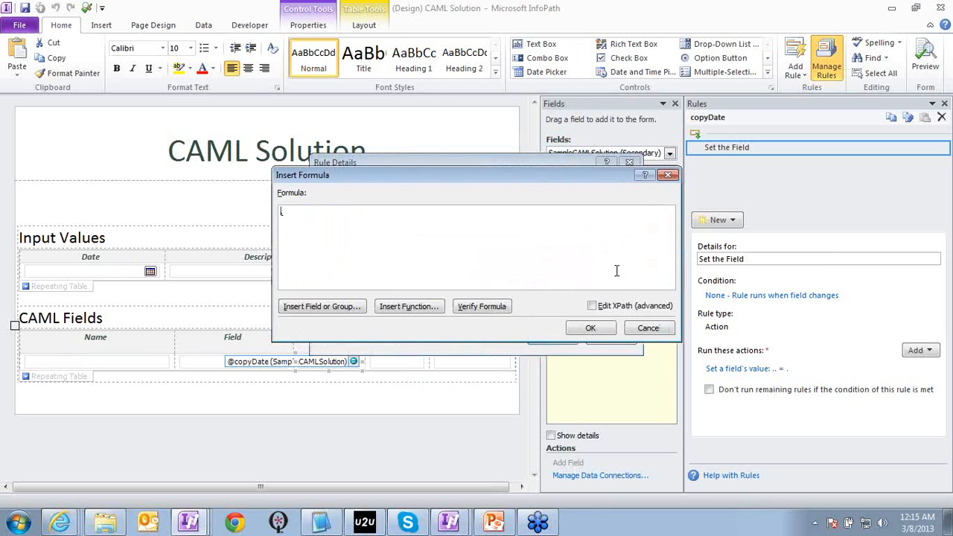
pyautogui.click(322, 306)
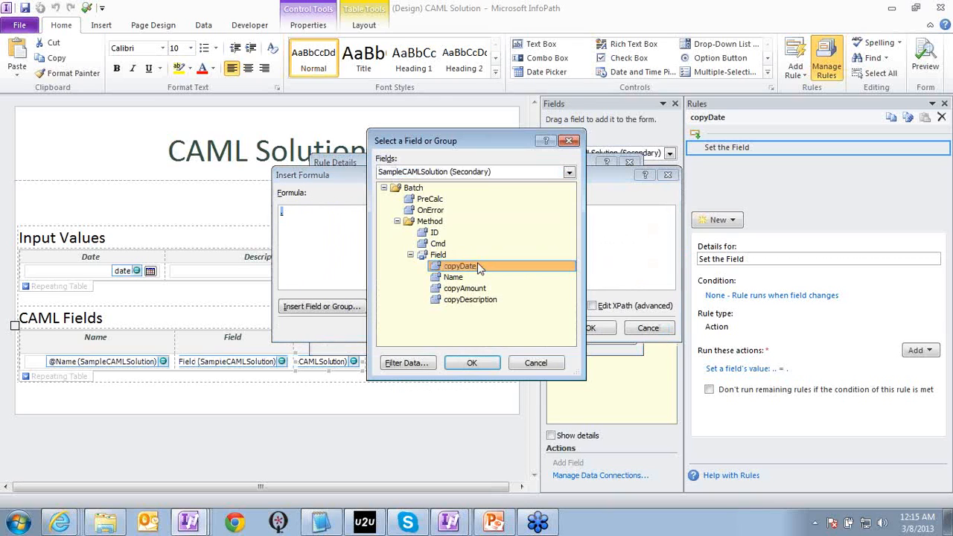
pyautogui.doubleClick(478, 265)
pyautogui.click(590, 328)
pyautogui.click(567, 339)
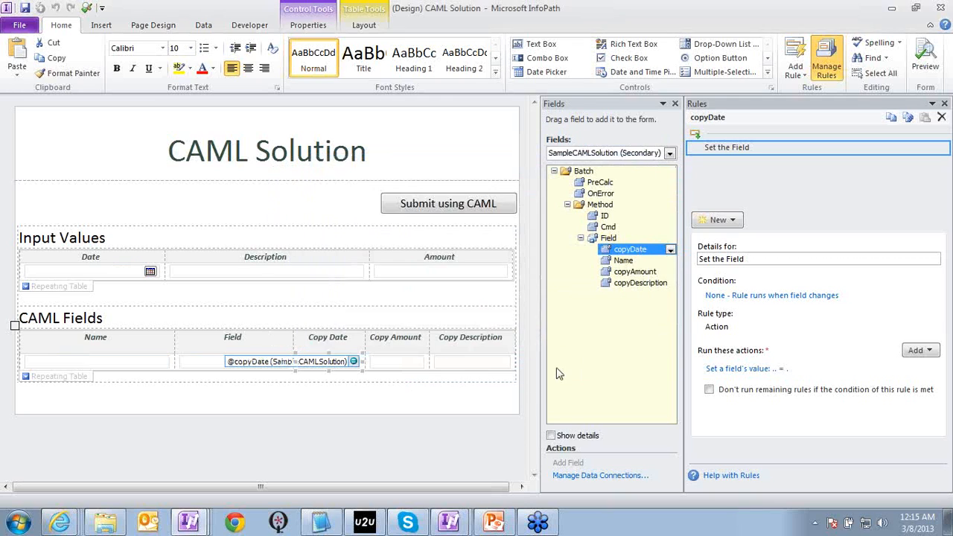
# - In the CAML Solution preview, enter an item with date 3/8/2013, description Coffee and amount 3, and submit it using CAML
pyautogui.moveTo(450, 525)
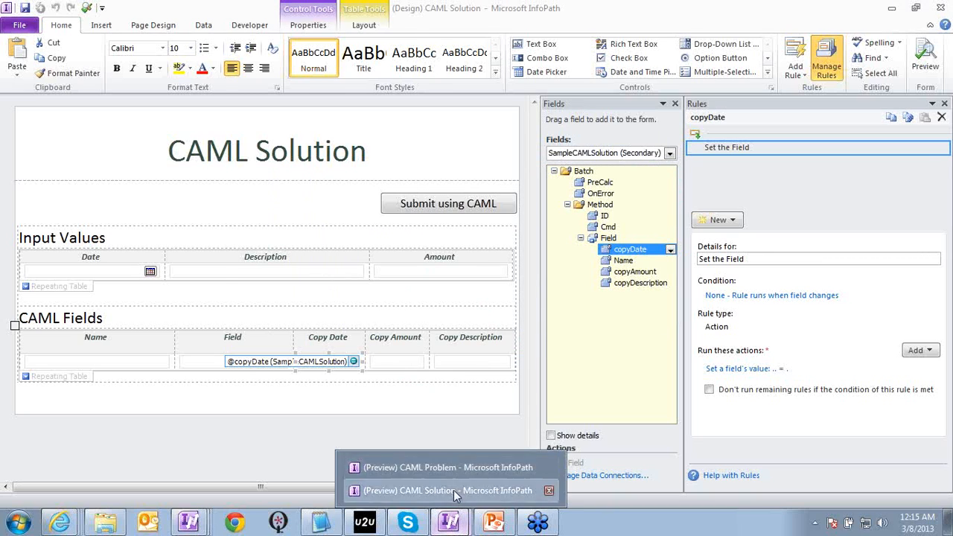
pyautogui.click(453, 489)
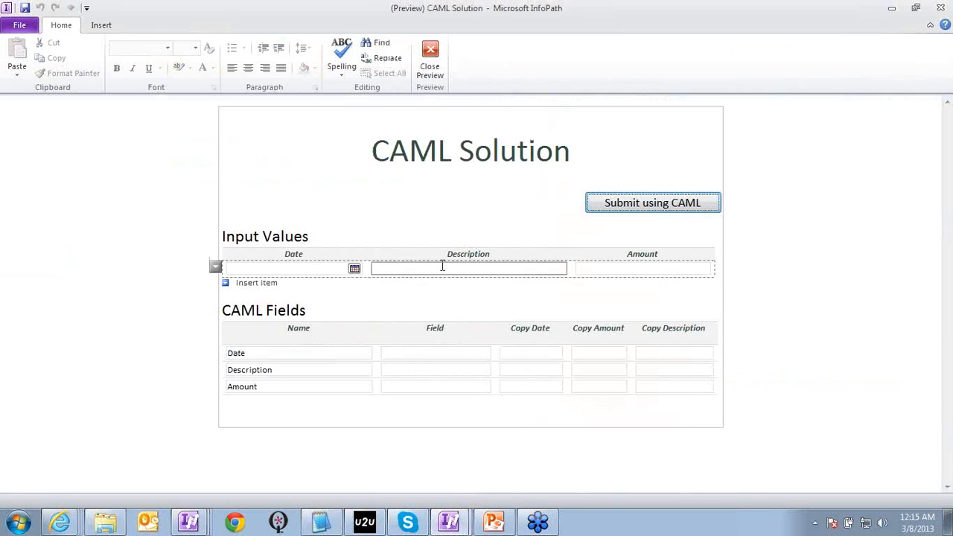
pyautogui.click(354, 268)
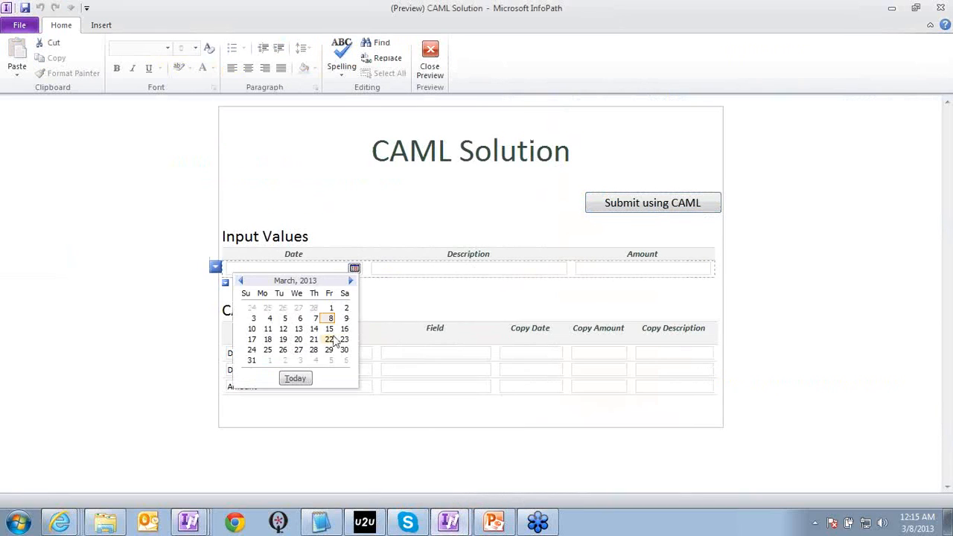
pyautogui.click(326, 315)
pyautogui.click(428, 269)
pyautogui.write('C')
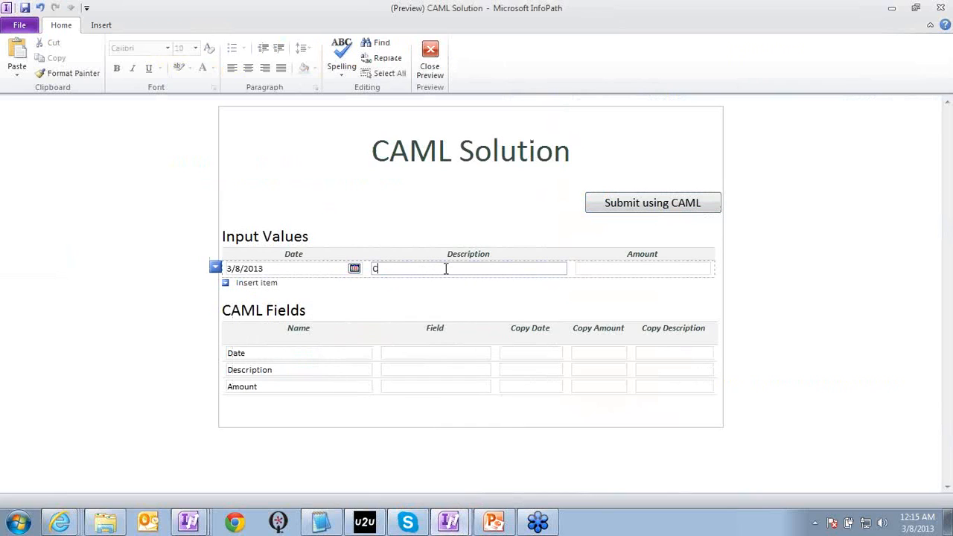
pyautogui.write('offee')
pyautogui.press('Tab')
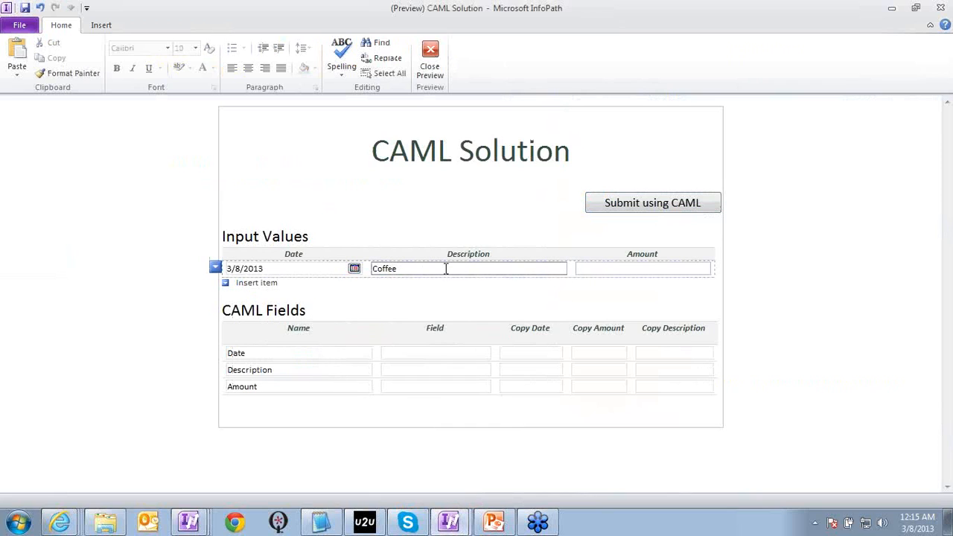
pyautogui.press('Tab')
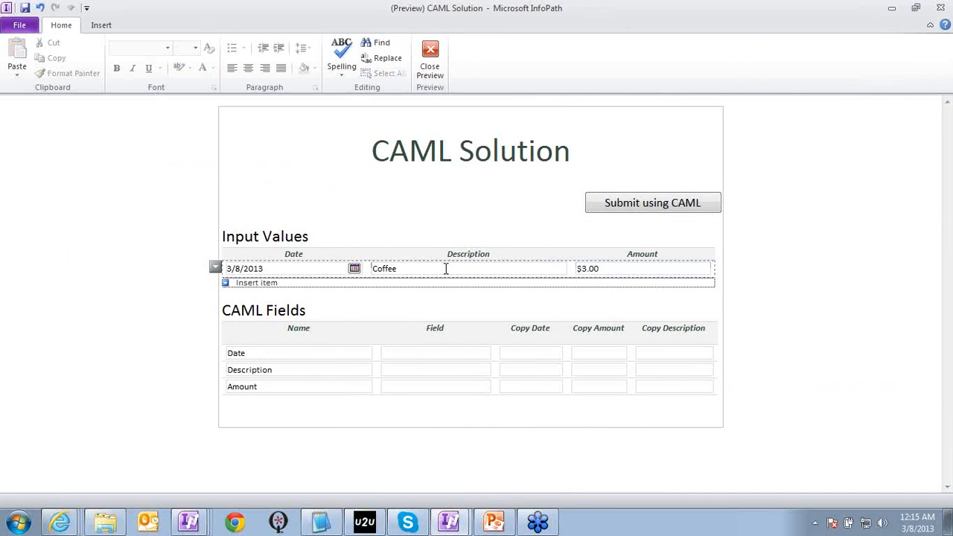
pyautogui.click(630, 210)
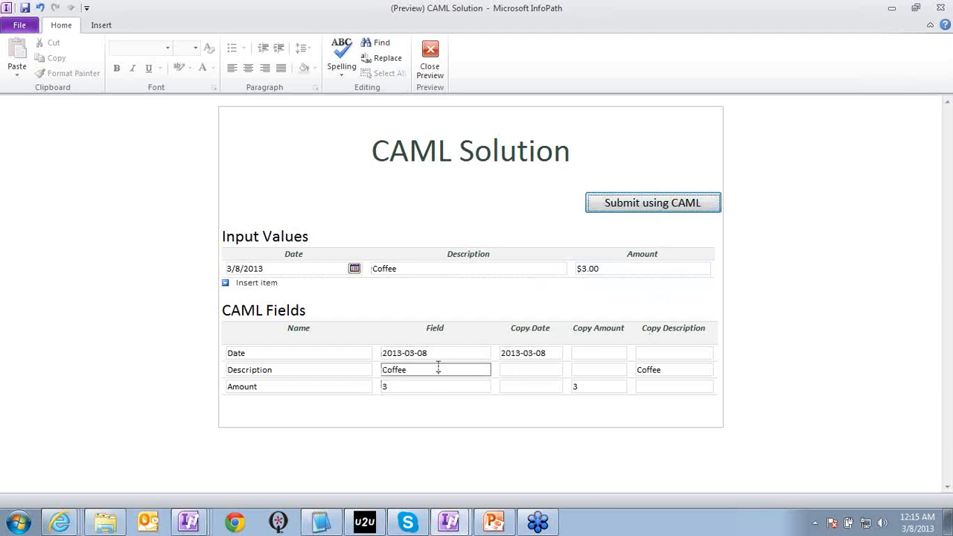
pyautogui.click(467, 211)
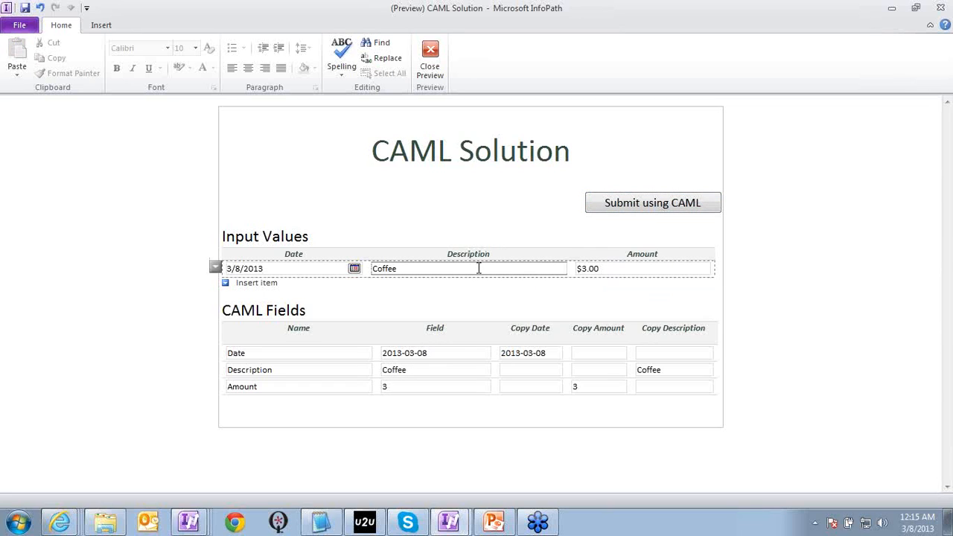
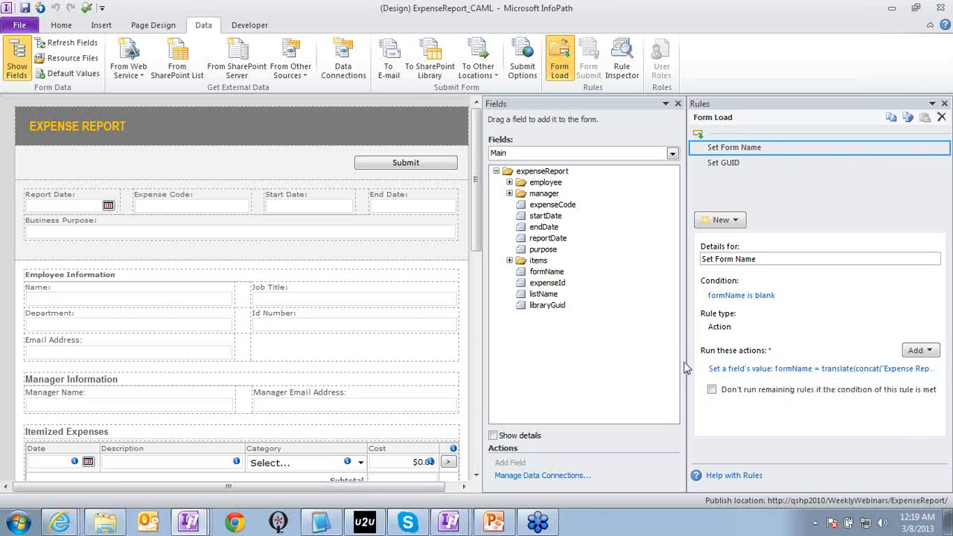
# - In the ExpenseReport_CAML design, review the Submit button's rules Submit Form to SharePoint Library, Query Form ID and Trigger Loop for Item Submit
pyautogui.moveTo(686, 362); pyautogui.dragTo(793, 365)
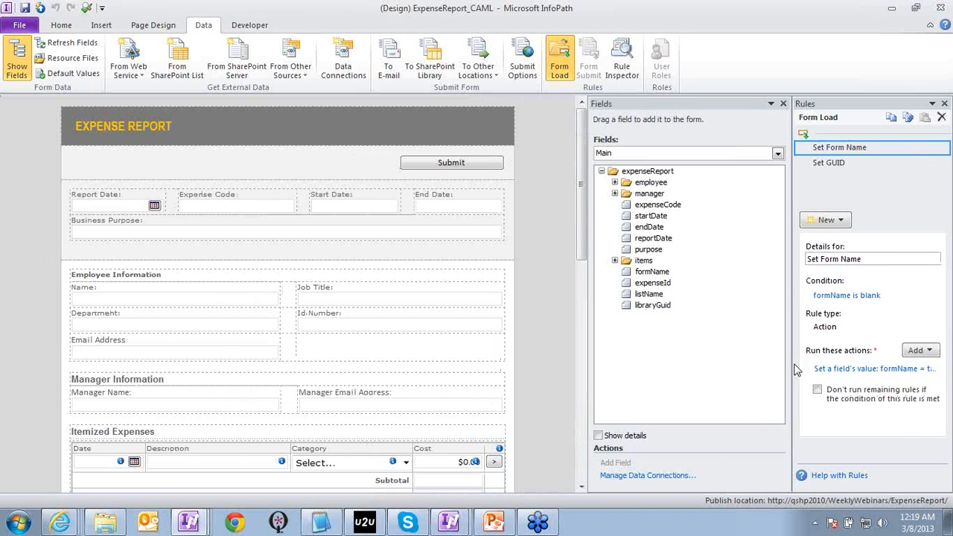
pyautogui.click(457, 166)
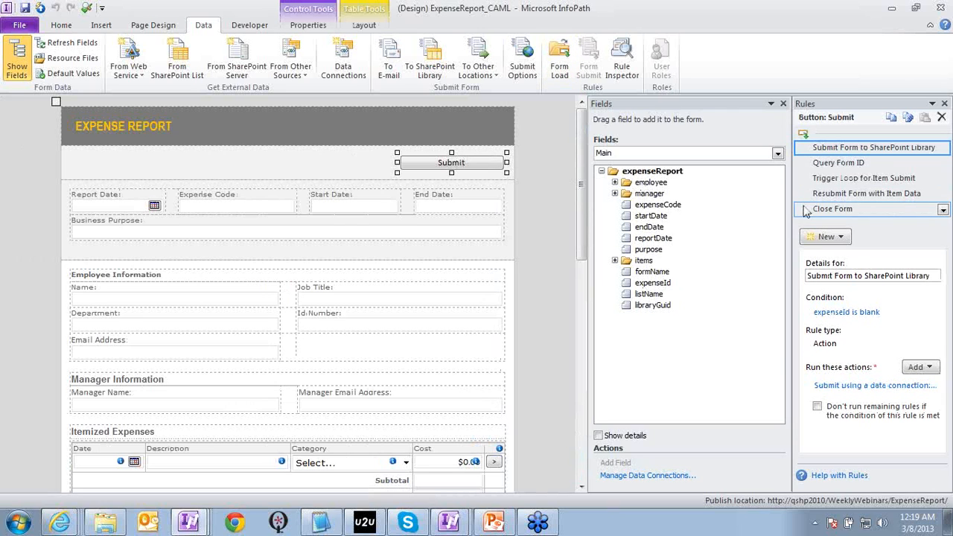
pyautogui.moveTo(792, 206); pyautogui.dragTo(671, 205)
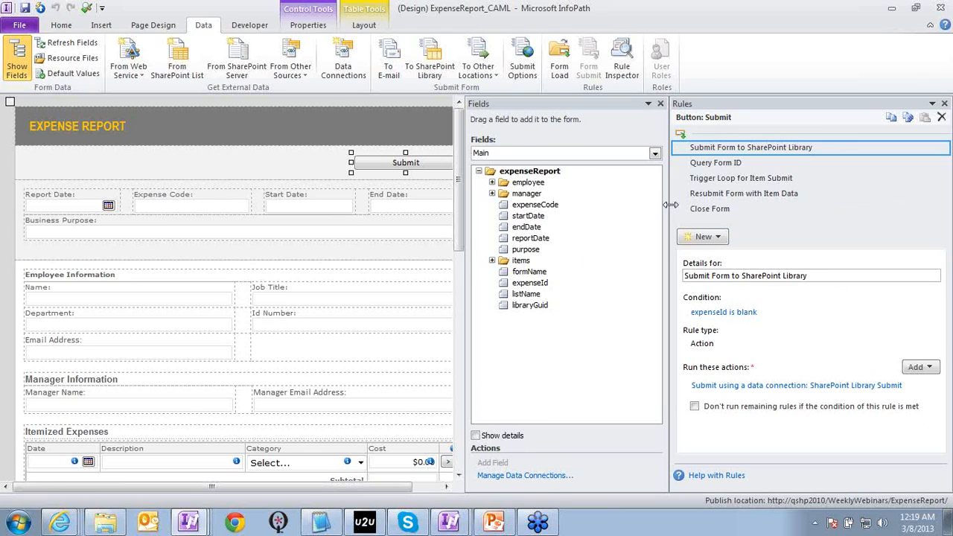
pyautogui.click(816, 152)
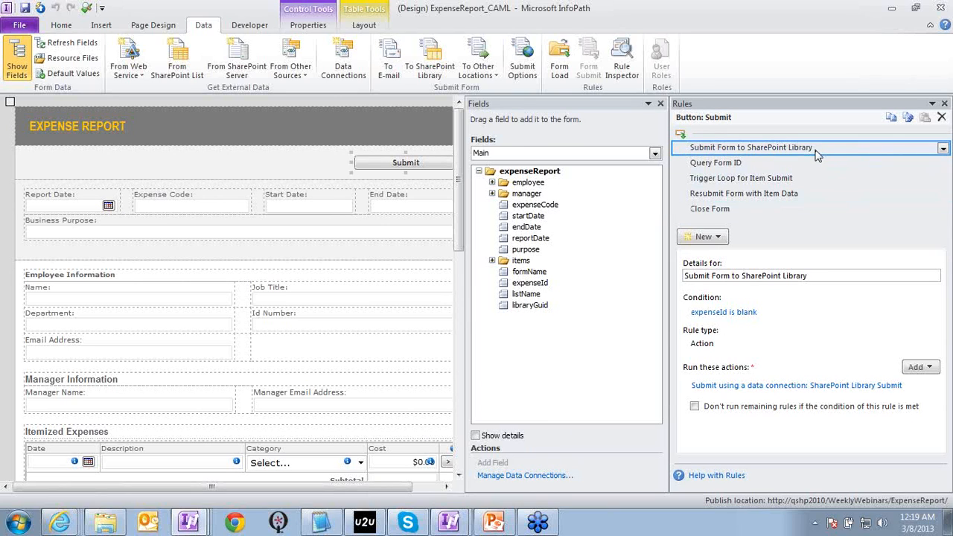
pyautogui.click(799, 164)
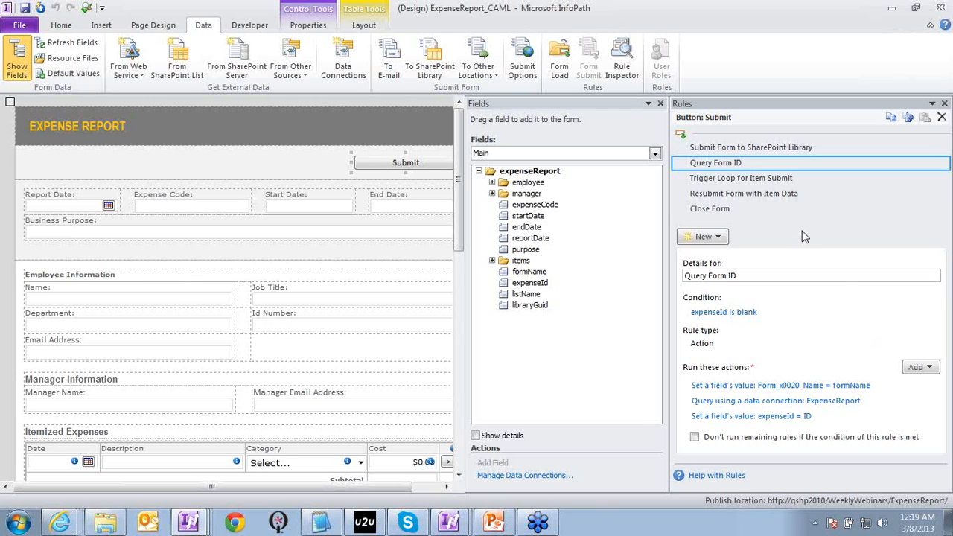
pyautogui.click(773, 187)
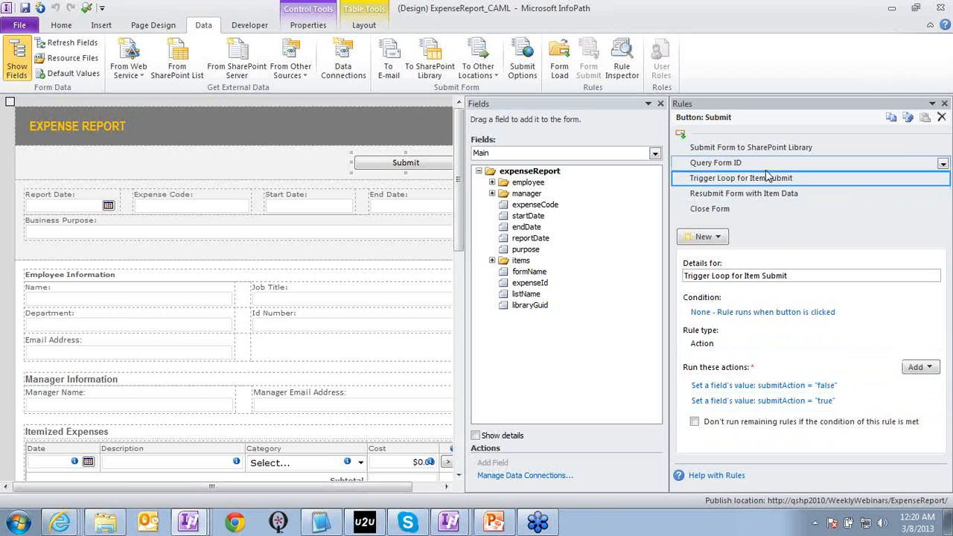
# - Review the Submit button's rules Resubmit Form with Item Data and Close Form, and return to Trigger Loop for Item Submit
pyautogui.click(774, 193)
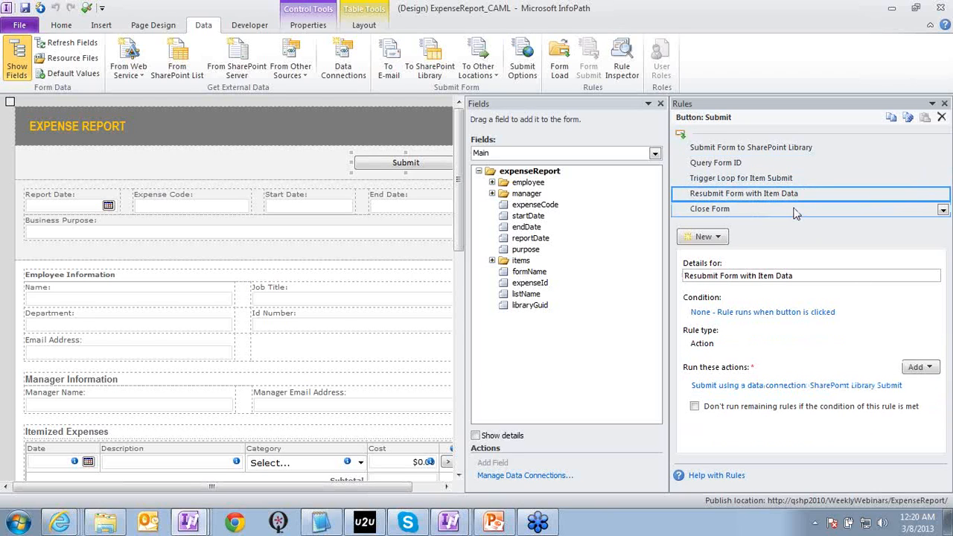
pyautogui.click(800, 212)
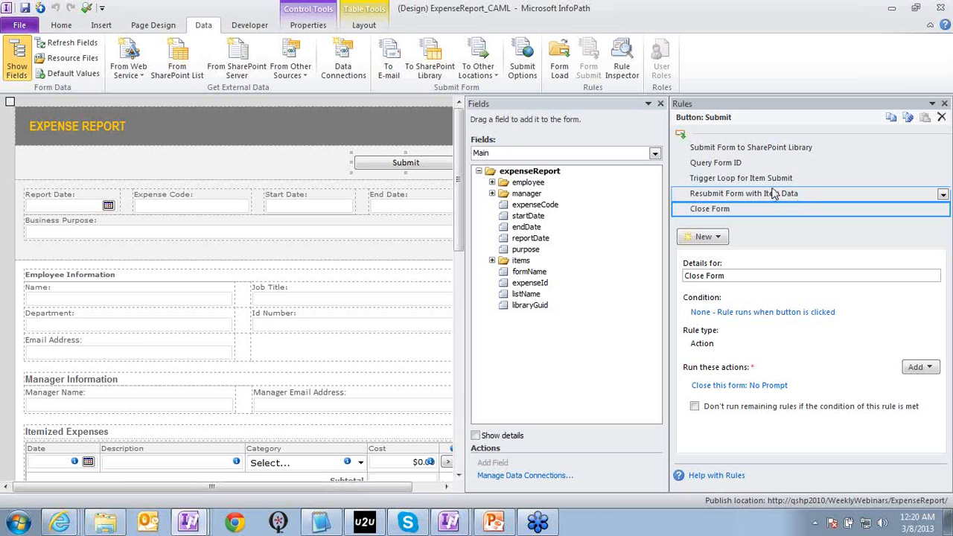
pyautogui.moveTo(666, 157); pyautogui.dragTo(685, 157)
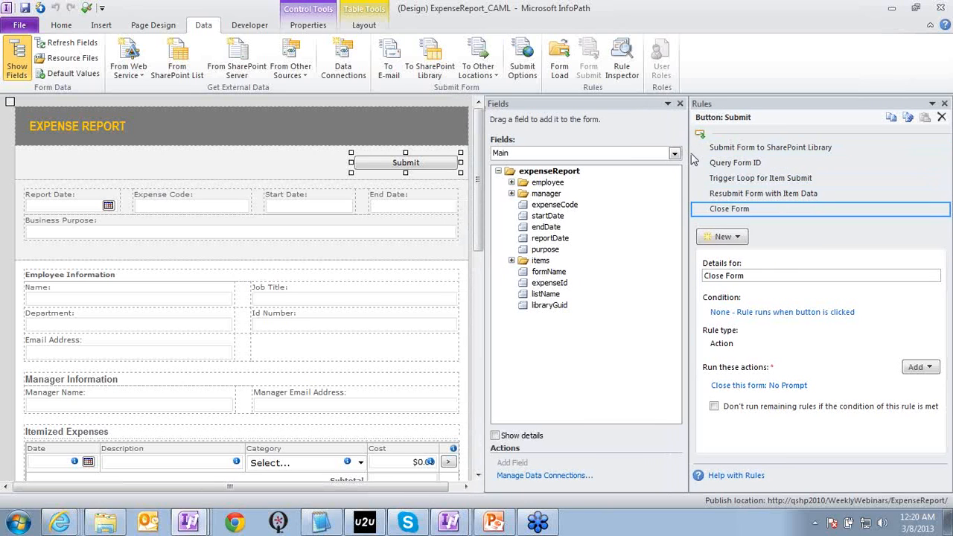
pyautogui.moveTo(429, 487); pyautogui.dragTo(451, 486)
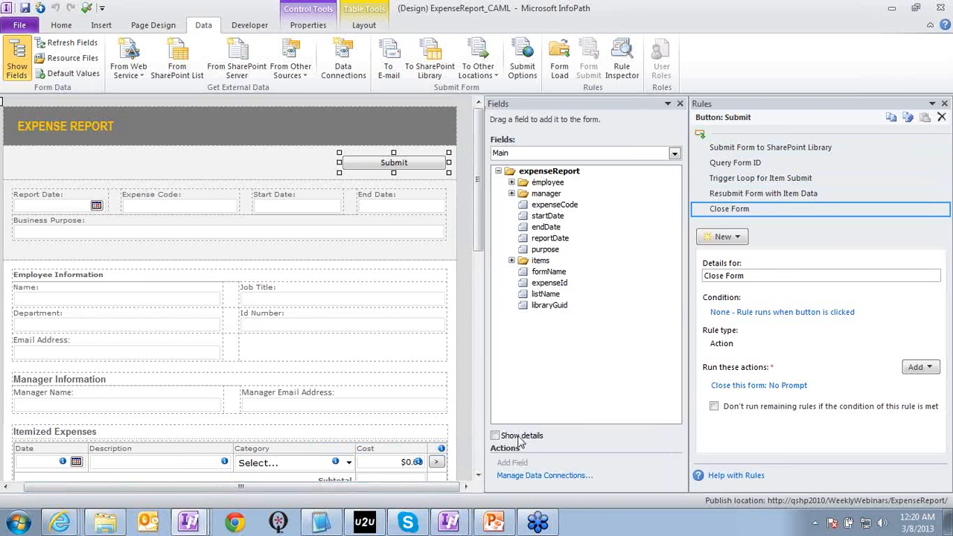
pyautogui.click(764, 183)
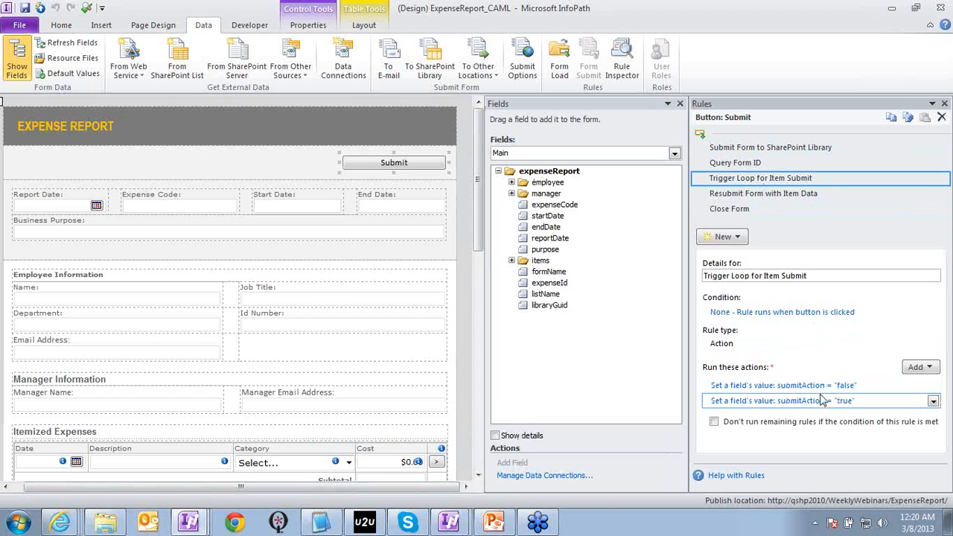
# - Expand items and item in the main data source and select submitAction to show its rules with more room
pyautogui.click(512, 260)
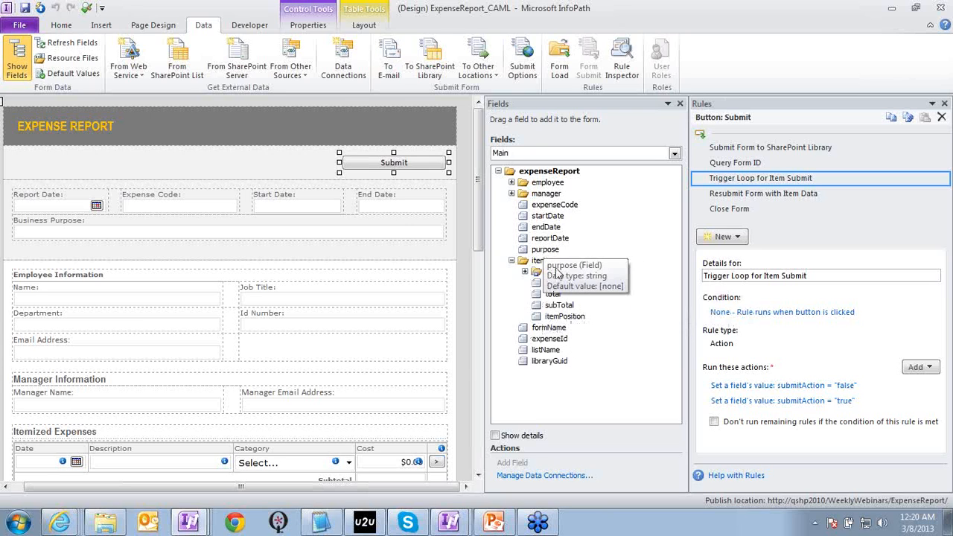
pyautogui.click(525, 271)
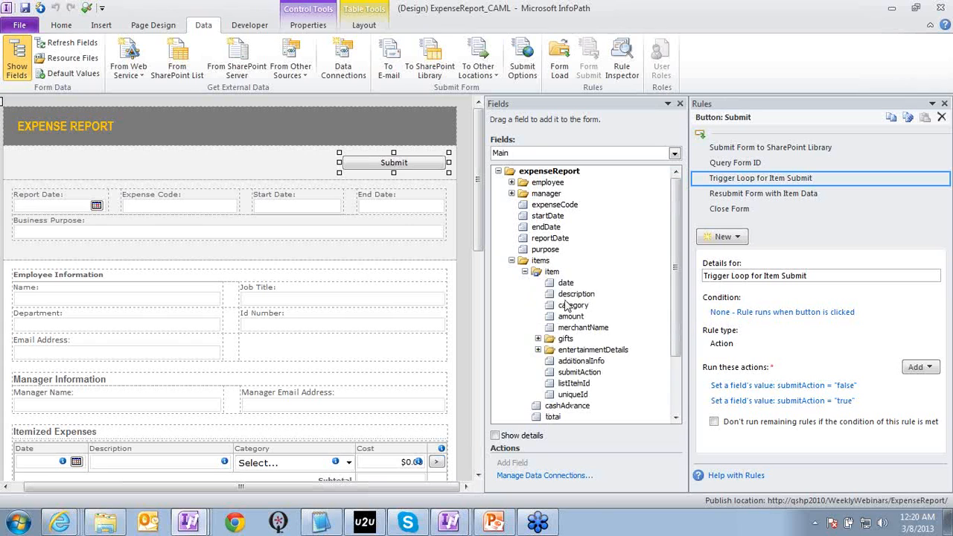
pyautogui.scroll(-1, 675, 333)
pyautogui.scroll(-1, 675, 334)
pyautogui.click(579, 349)
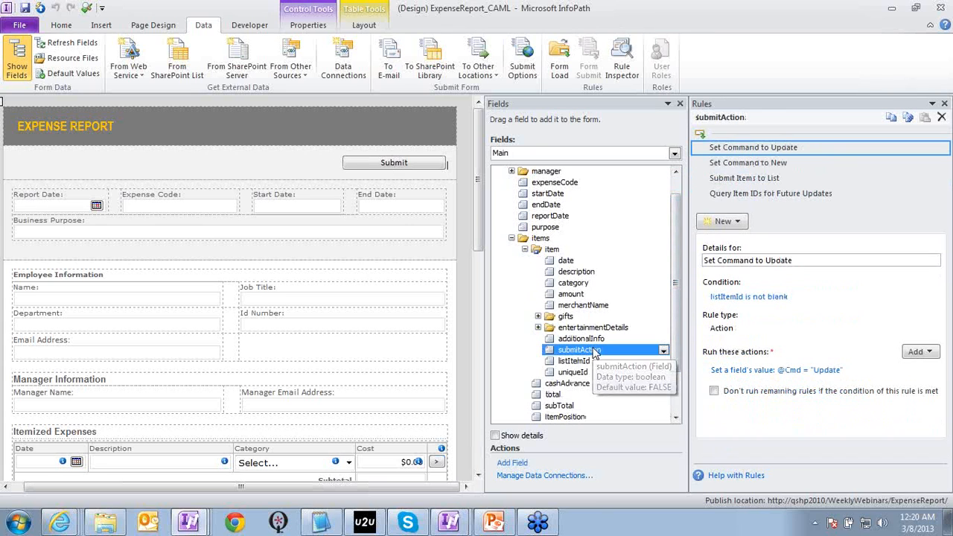
pyautogui.moveTo(685, 271); pyautogui.dragTo(617, 272)
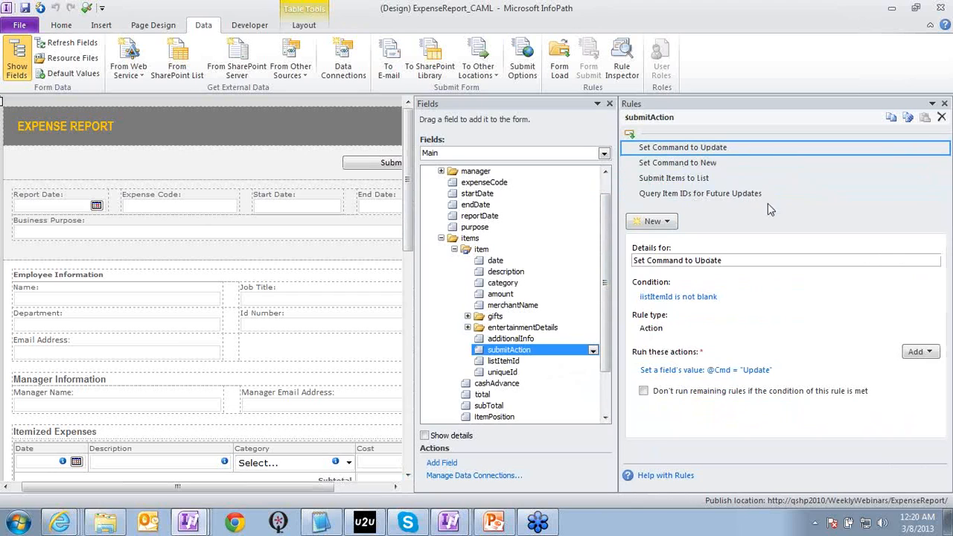
# - Compare the conditions and Cmd actions of submitAction's Set Command to New and Set Command to Update rules
pyautogui.click(719, 163)
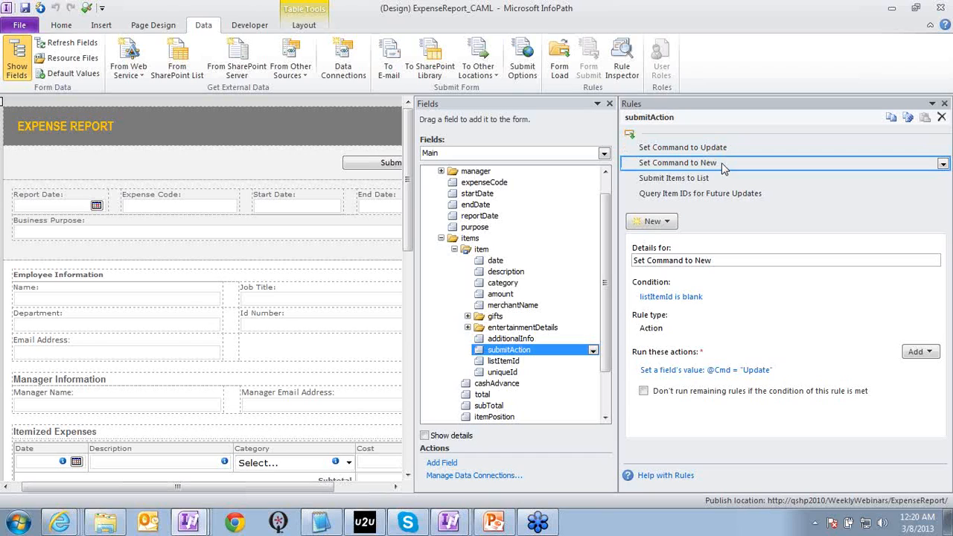
pyautogui.click(728, 149)
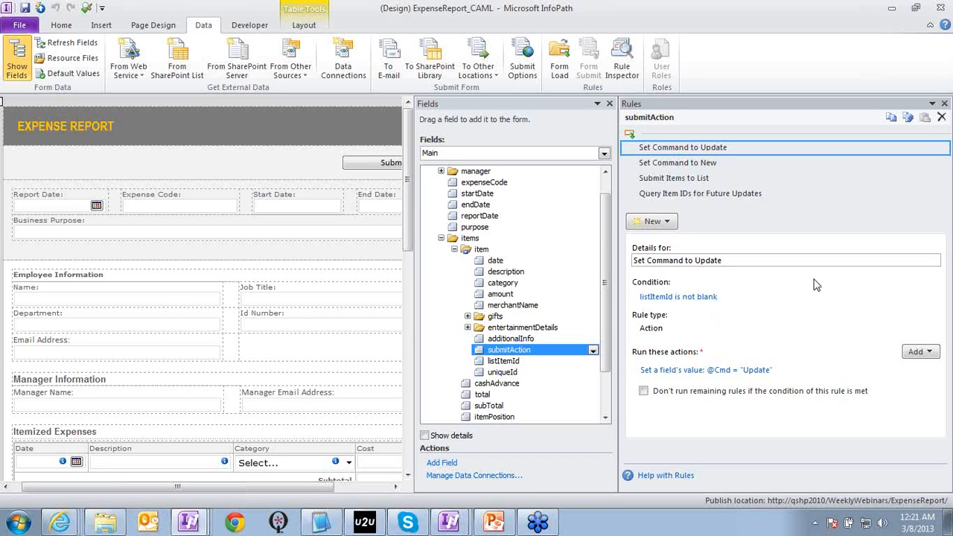
pyautogui.click(731, 166)
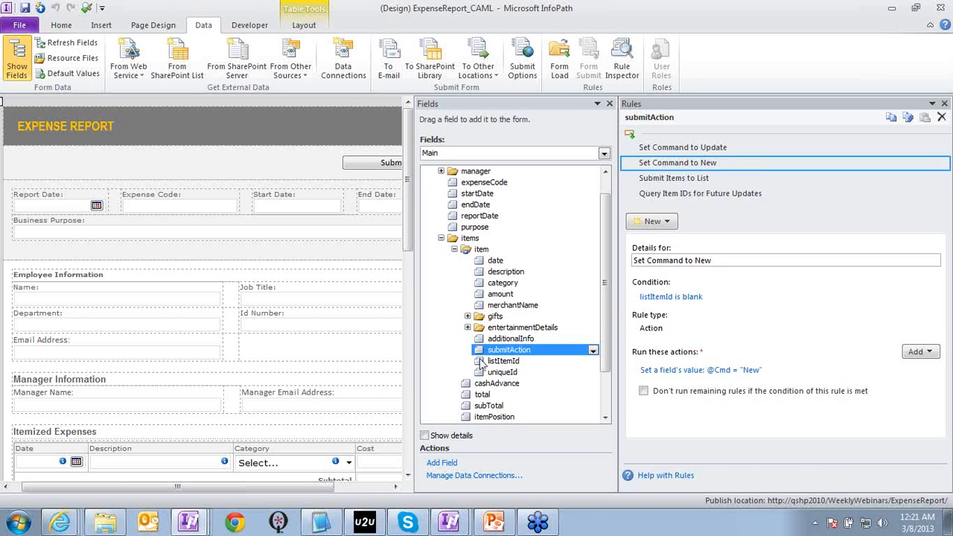
# - Show the AddNewItems secondary data source, expand Method and Field, and select the Cmd attribute
pyautogui.click(515, 155)
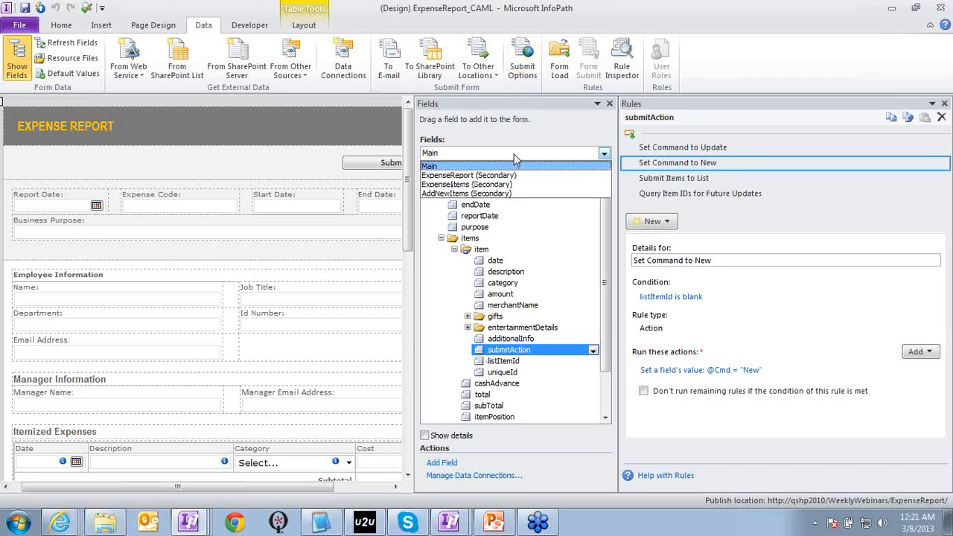
pyautogui.click(519, 193)
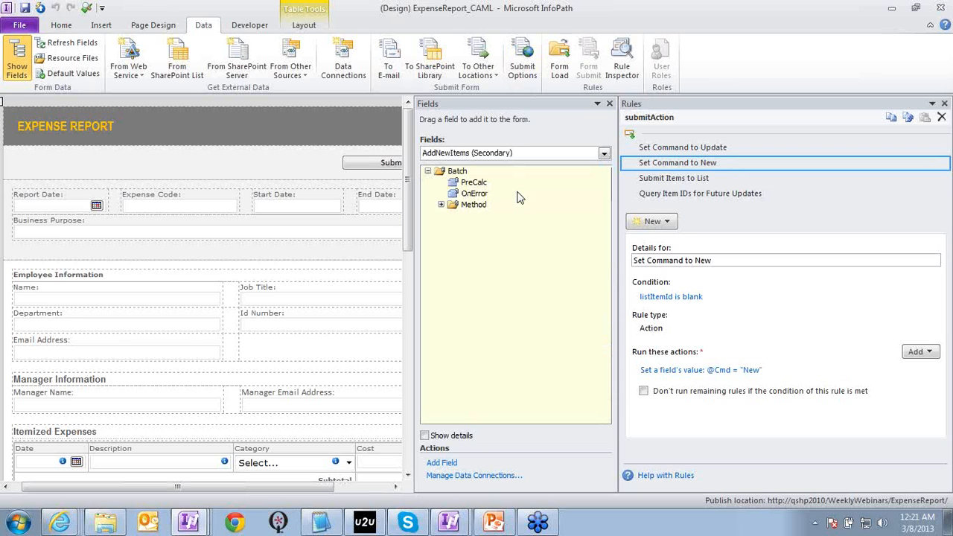
pyautogui.click(441, 205)
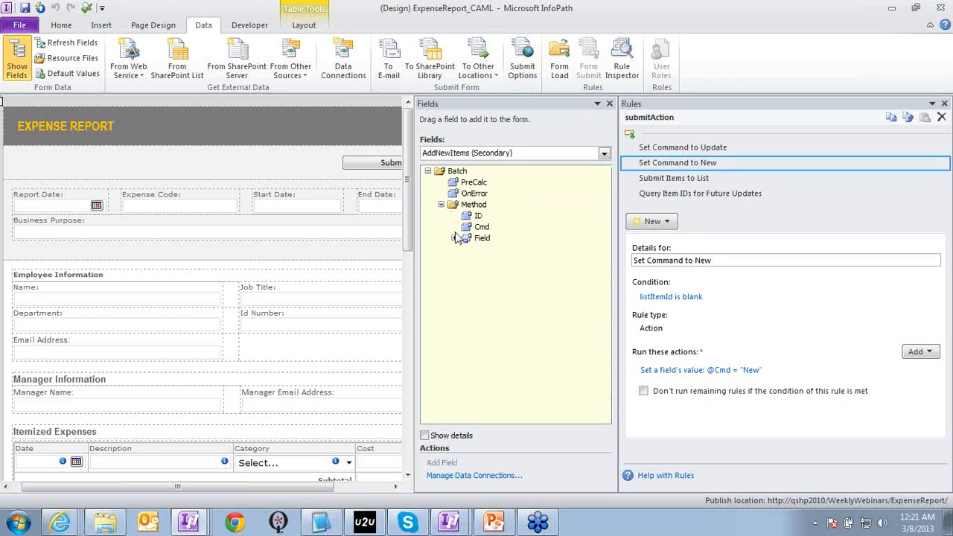
pyautogui.click(455, 238)
pyautogui.click(481, 226)
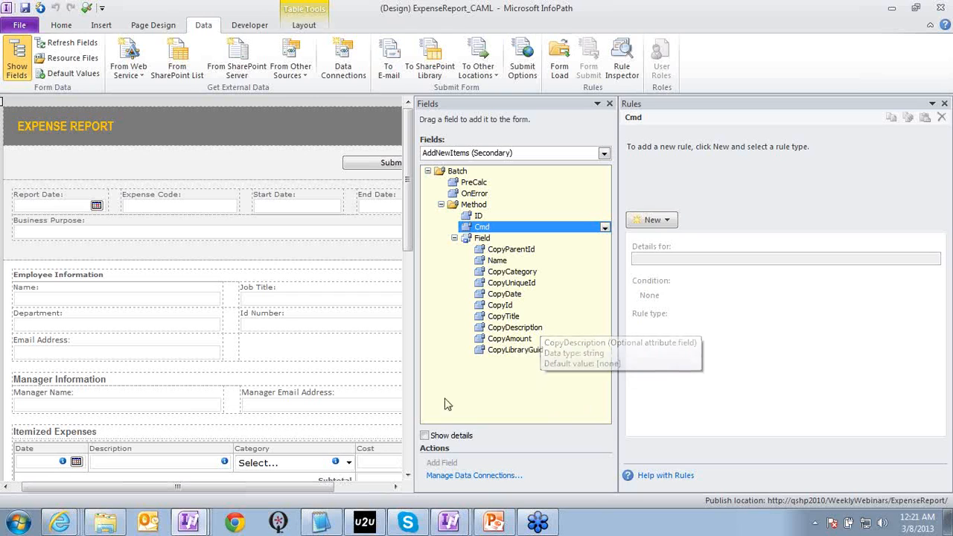
# - Switch to SampleCAMLSolution.xml in Notepad2, highlight the New value of the Method's Cmd attribute, and return to the InfoPath design
pyautogui.click(337, 524)
pyautogui.moveTo(506, 195); pyautogui.dragTo(429, 214)
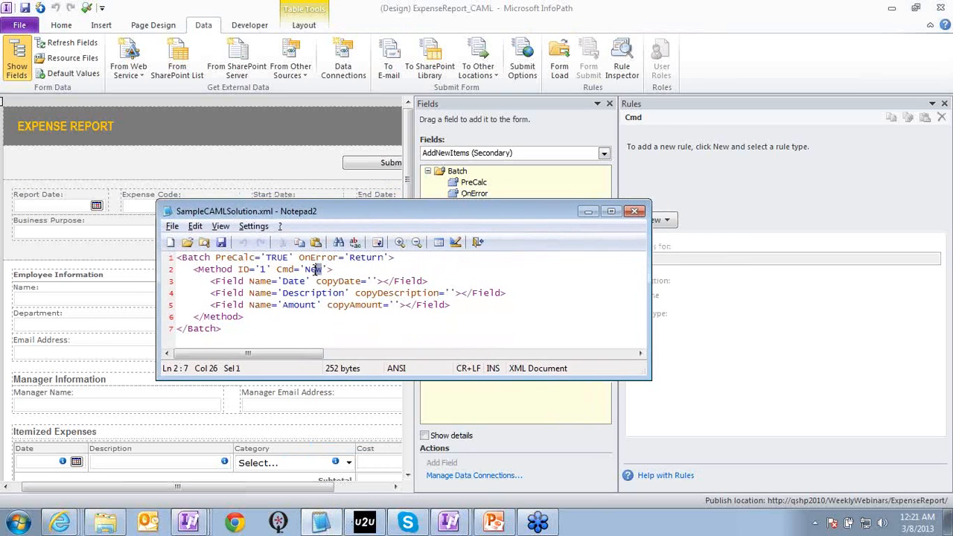
pyautogui.moveTo(304, 269); pyautogui.dragTo(322, 270)
pyautogui.click(629, 3)
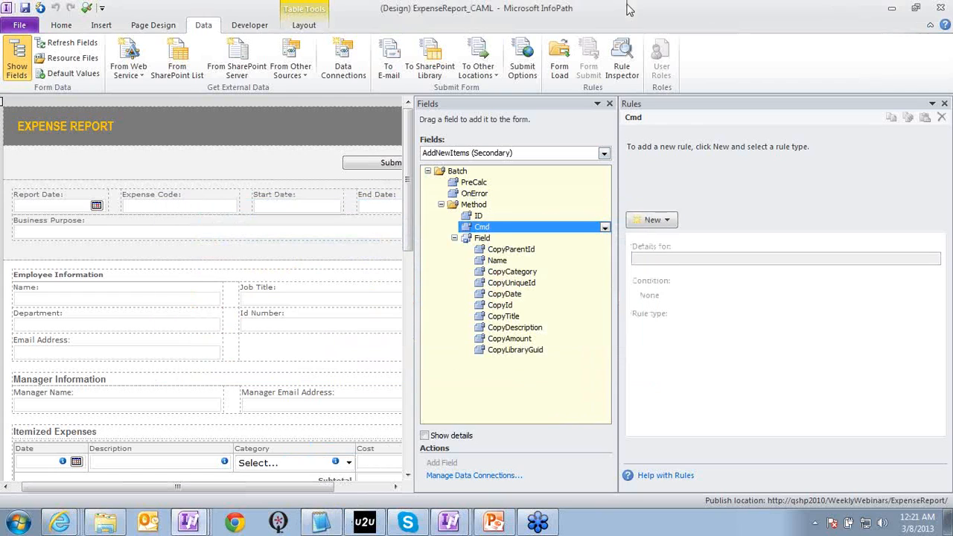
# - Go back to the Main data source, expand items and item, and select submitAction again
pyautogui.click(494, 157)
pyautogui.click(502, 167)
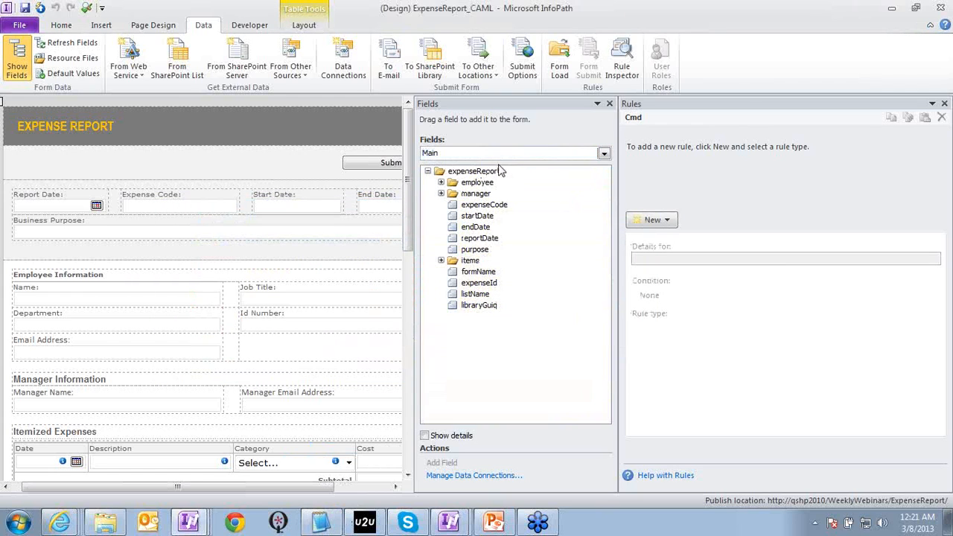
pyautogui.click(441, 261)
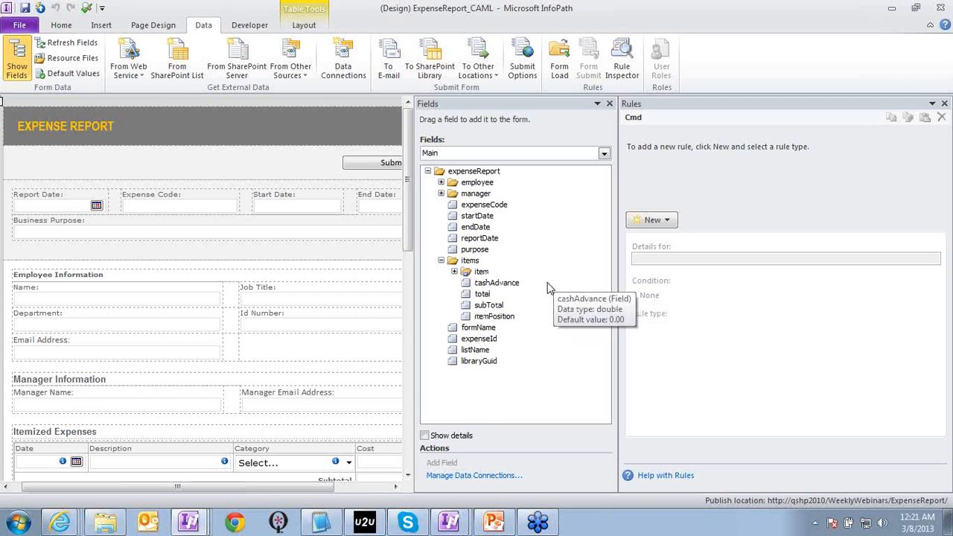
pyautogui.click(454, 272)
pyautogui.click(497, 372)
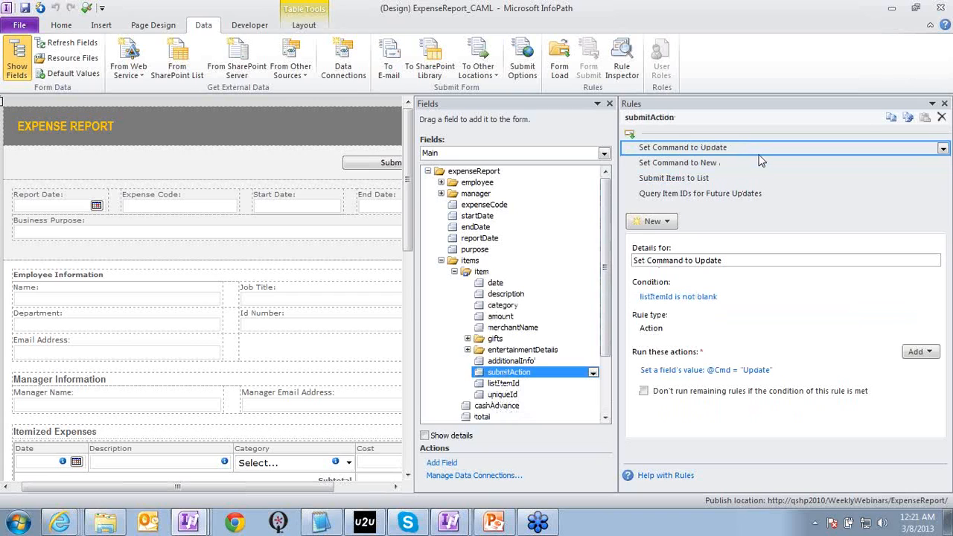
# - Review the full action list of submitAction's Submit Items to List rule and the actions of Query Item IDs for Future Updates
pyautogui.click(759, 162)
pyautogui.click(751, 179)
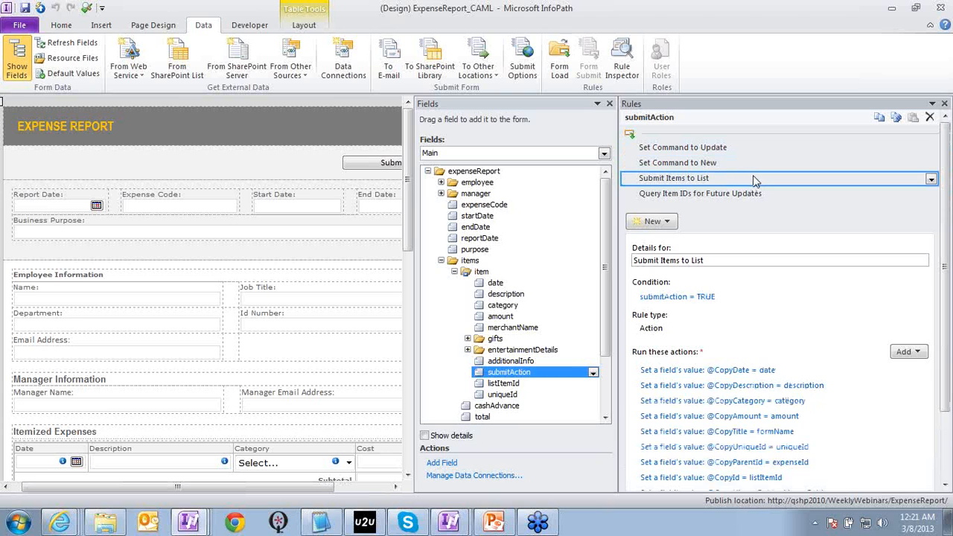
pyautogui.moveTo(945, 267); pyautogui.dragTo(945, 333)
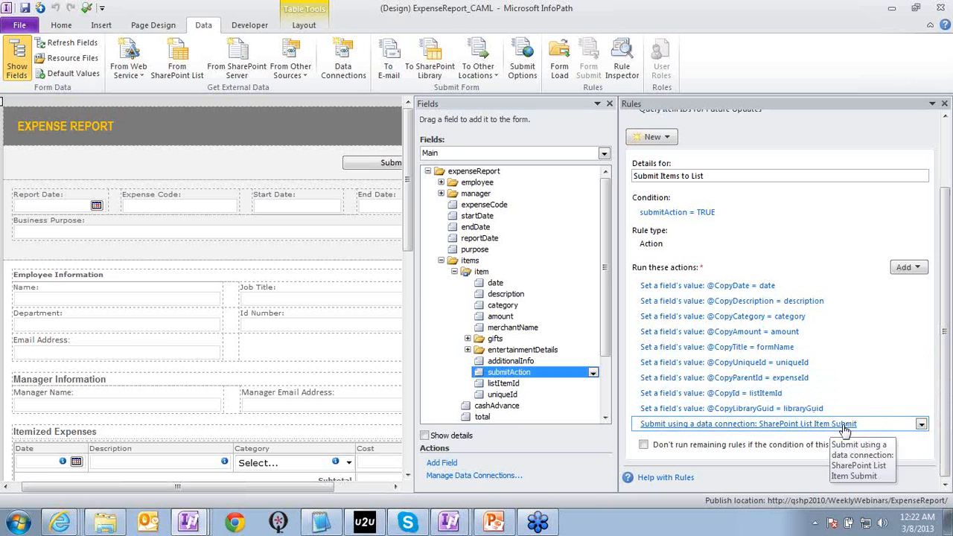
pyautogui.scroll(3, 742, 184)
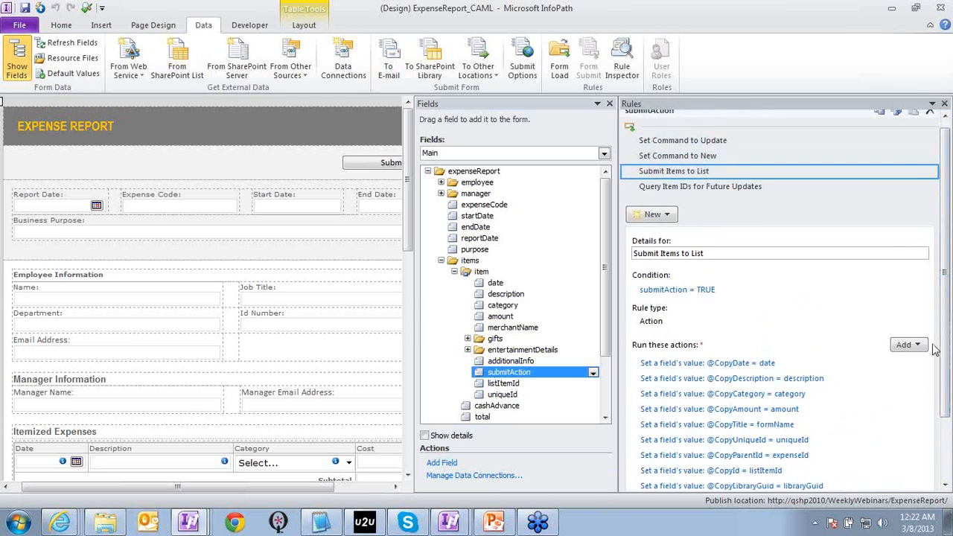
pyautogui.click(741, 186)
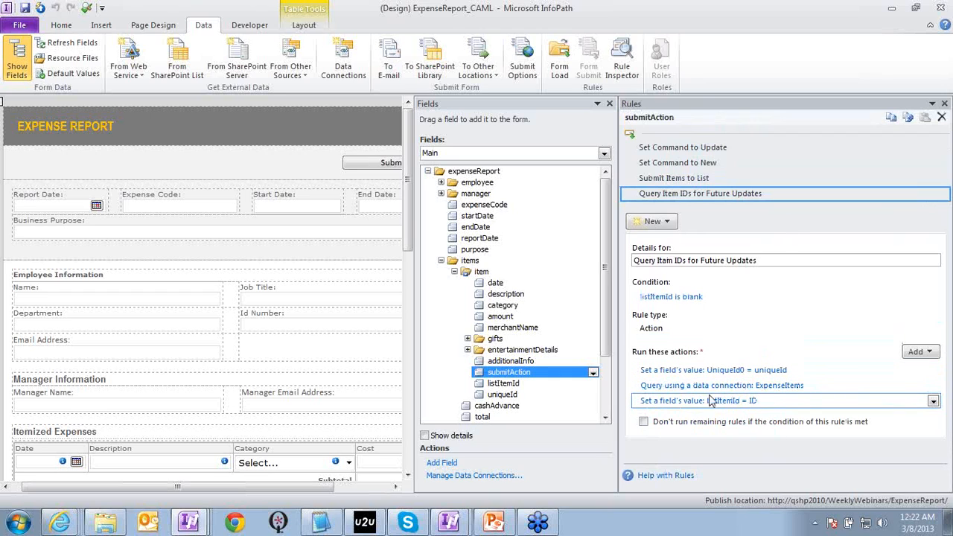
# - Expand the AddNewItems data source down to the Field attributes and inspect the rules on CopyParentId and CopyUniqueId, ending on CopyParentId
pyautogui.click(551, 155)
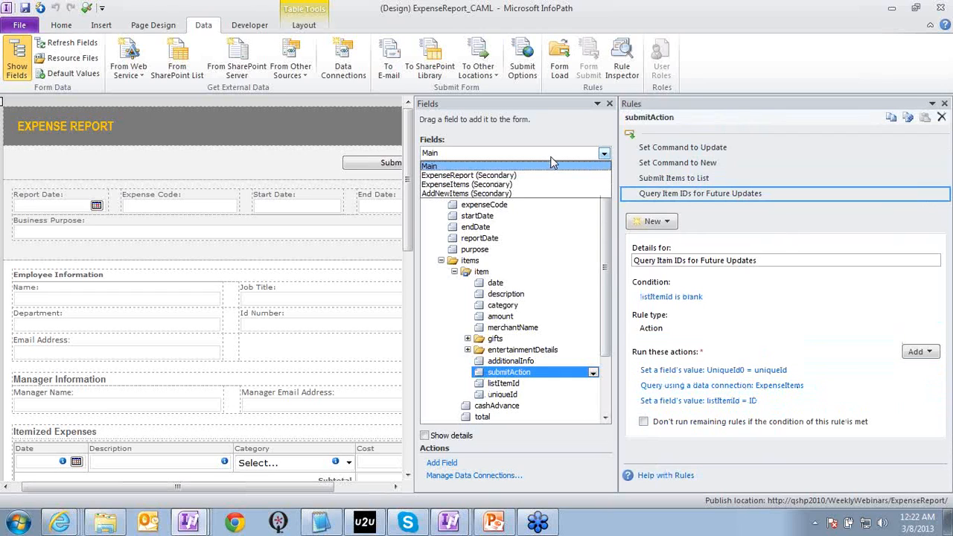
pyautogui.click(513, 195)
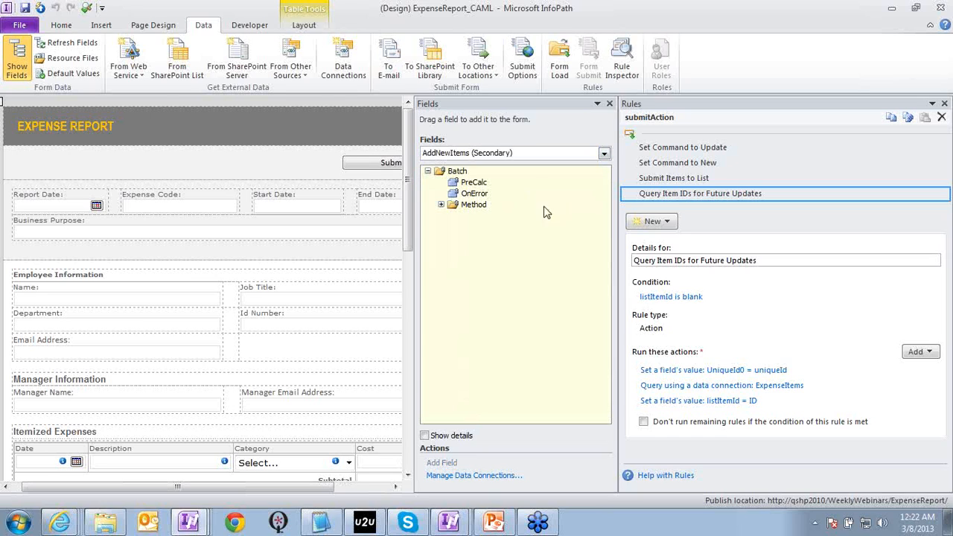
pyautogui.click(441, 205)
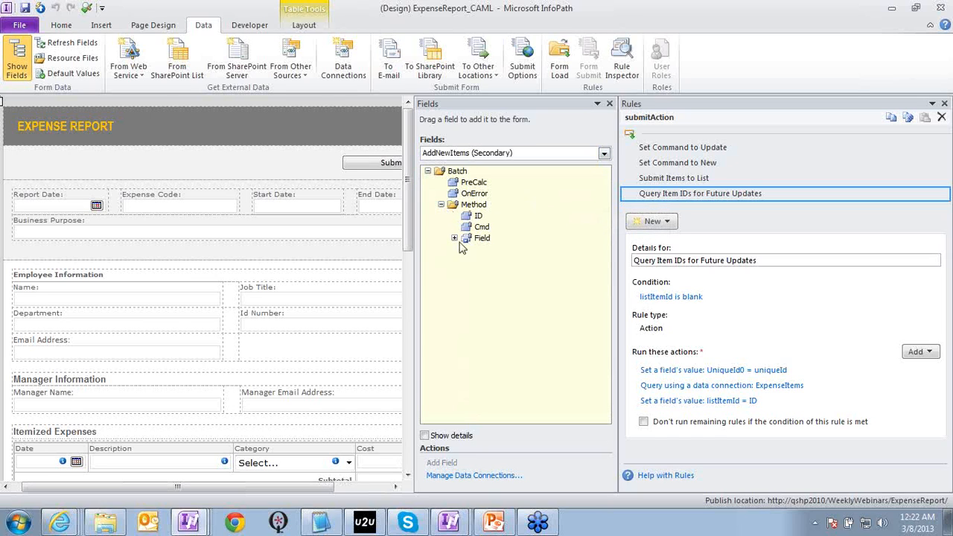
pyautogui.click(454, 238)
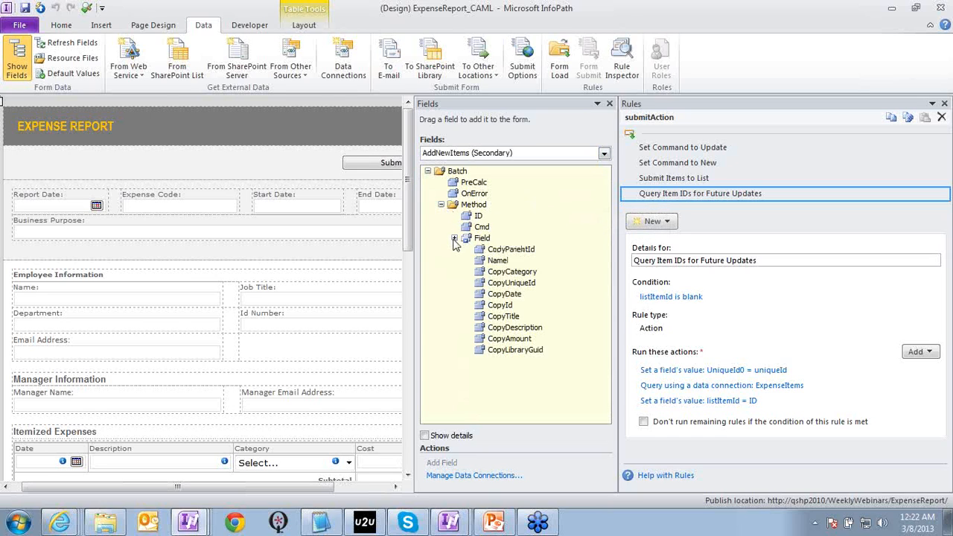
pyautogui.click(539, 253)
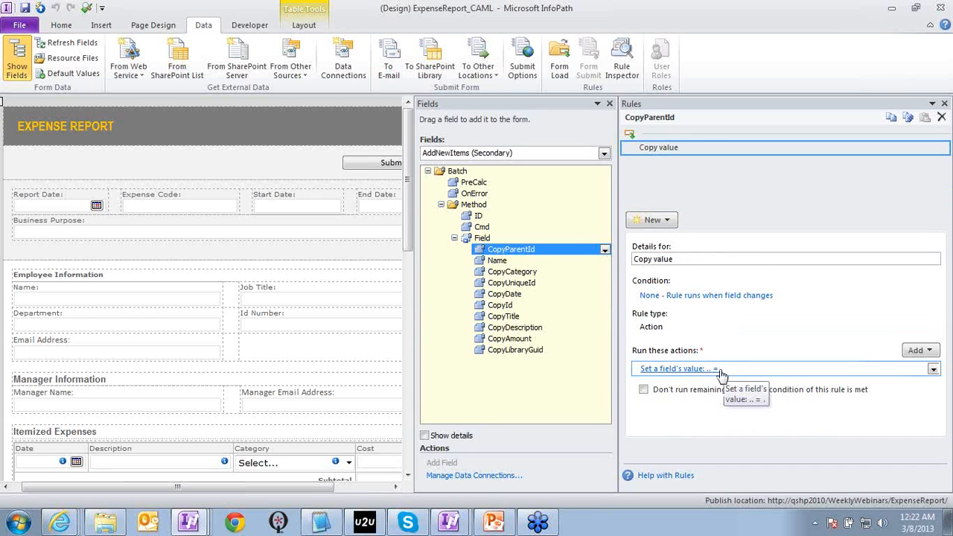
pyautogui.click(530, 284)
pyautogui.click(487, 241)
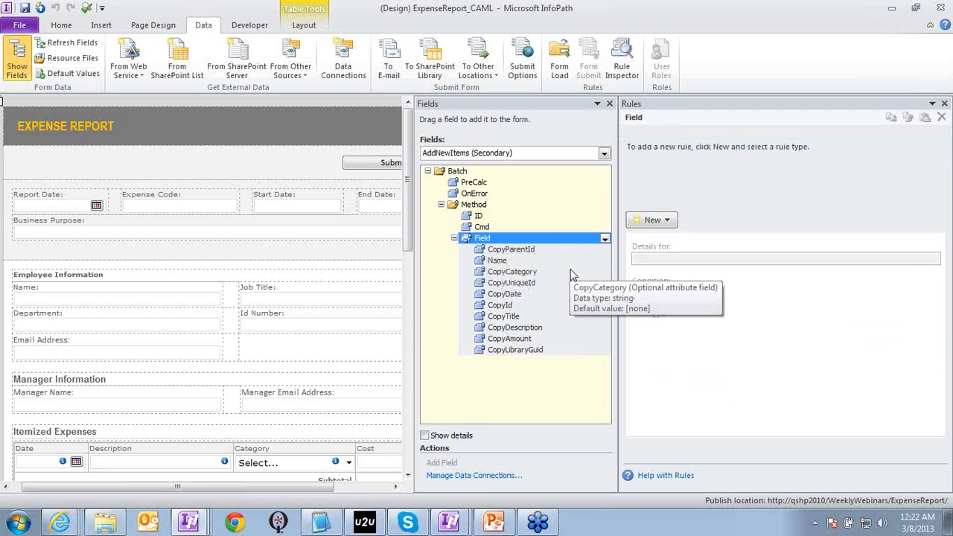
pyautogui.click(509, 249)
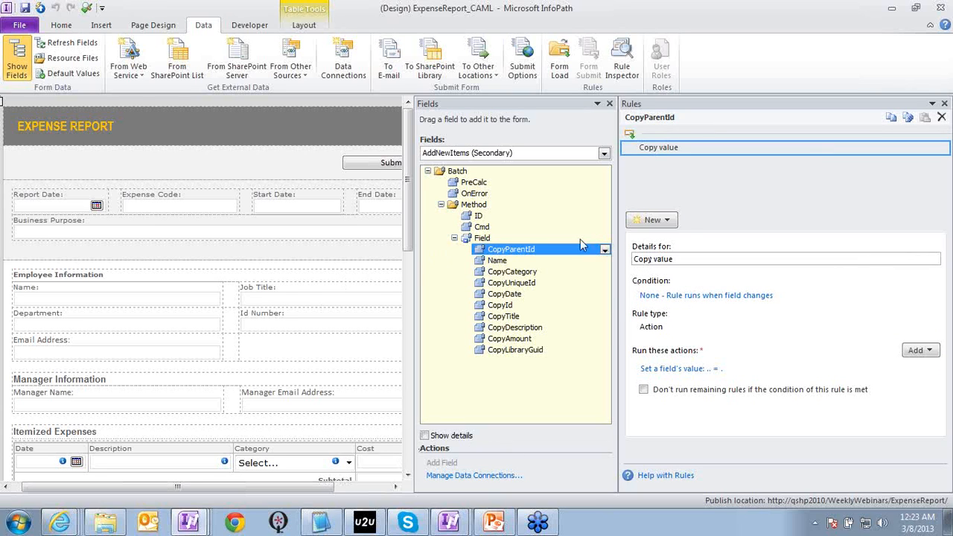
# - Narrow the Rules and Fields panes to show more of the form, and switch to the InfoPath Dashboard - Part 2 presentation in PowerPoint
pyautogui.moveTo(619, 236); pyautogui.dragTo(720, 239)
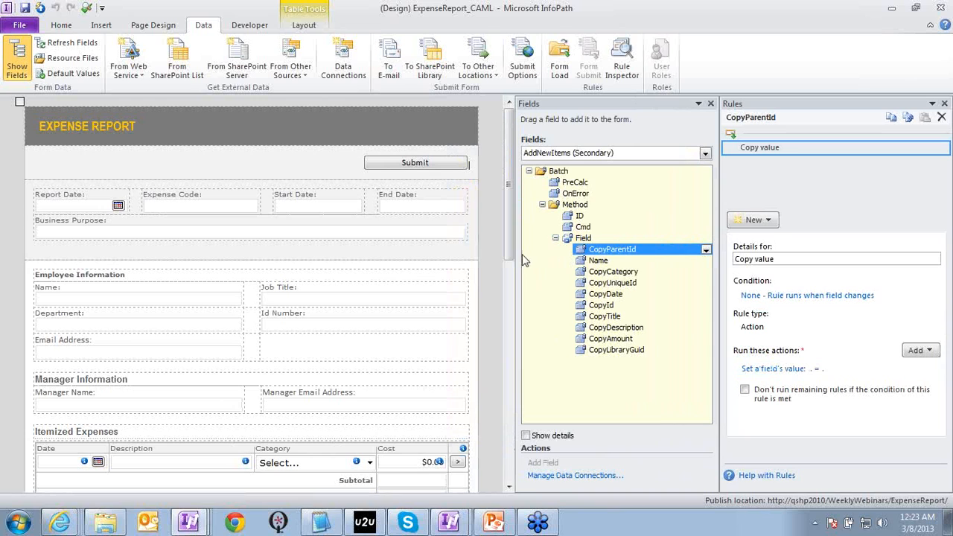
pyautogui.moveTo(511, 254); pyautogui.dragTo(551, 255)
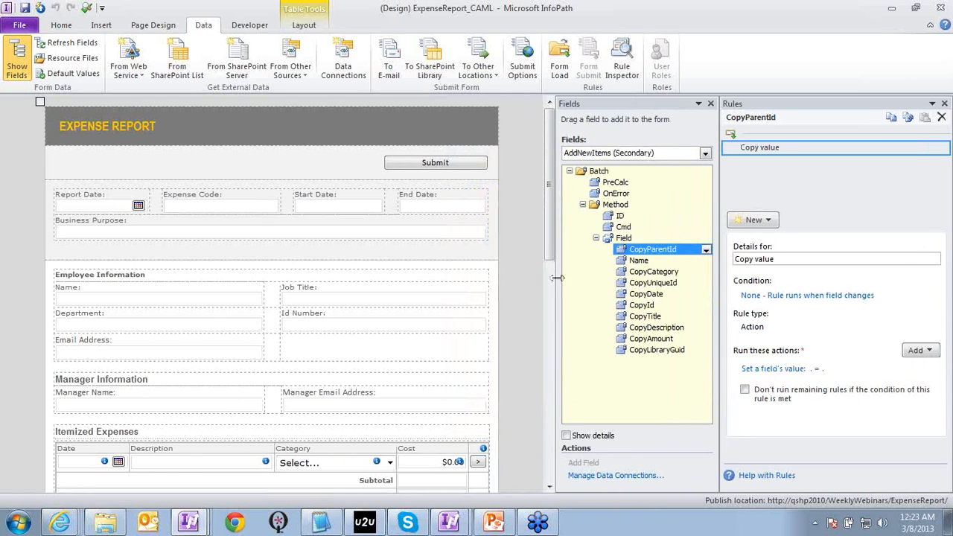
pyautogui.moveTo(548, 248)
pyautogui.mouseDown()
pyautogui.moveTo(549, 306)
pyautogui.moveTo(549, 248)
pyautogui.mouseUp()
pyautogui.click(494, 522)
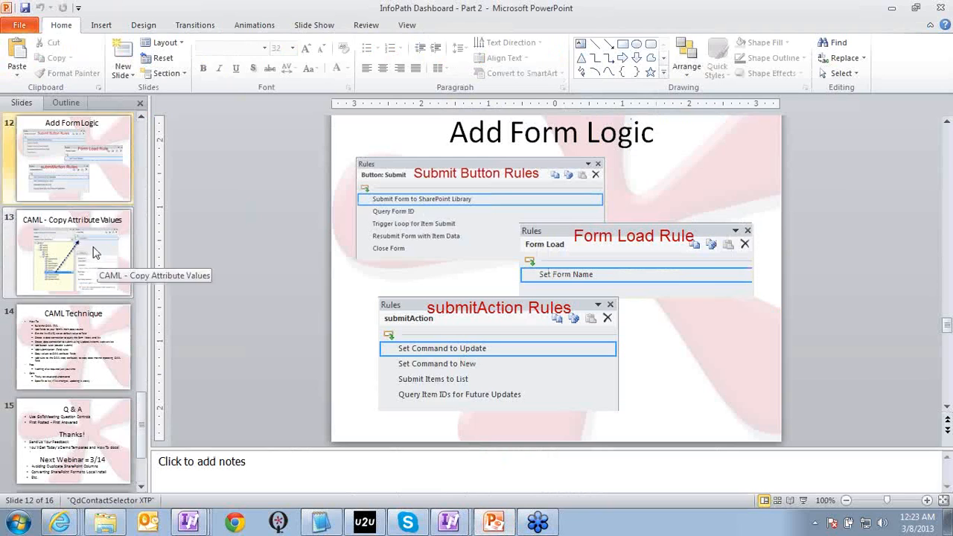
# - Open the CAML - Copy Attribute Values slide, look back over the preceding slides and start the slide show
pyautogui.click(104, 279)
pyautogui.scroll(3, 107, 285)
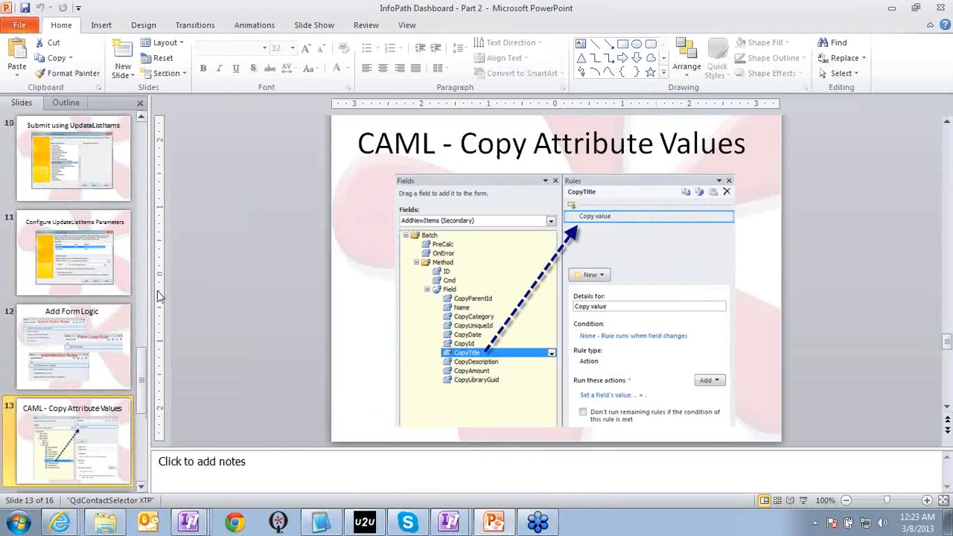
pyautogui.scroll(-1, 119, 285)
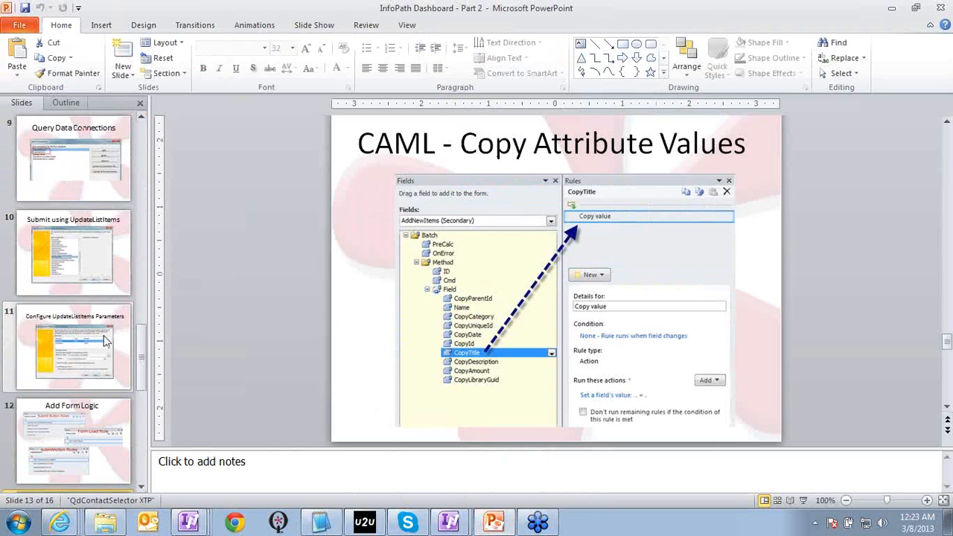
pyautogui.click(119, 331)
pyautogui.press('Down')
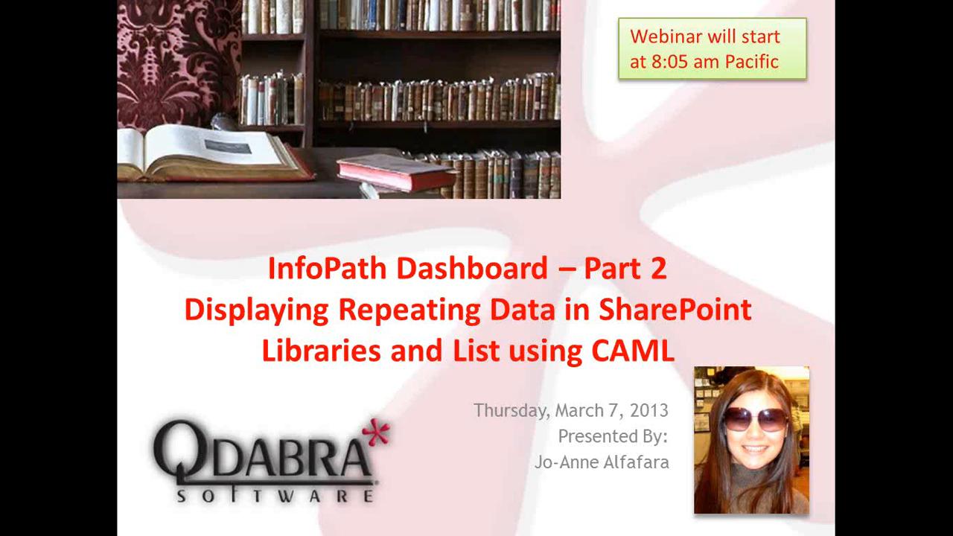
# - Jump to slide 12, Add Form Logic, in the slide show and advance past CAML - Copy Attribute Values to CAML Technique
pyautogui.rightClick(574, 234)
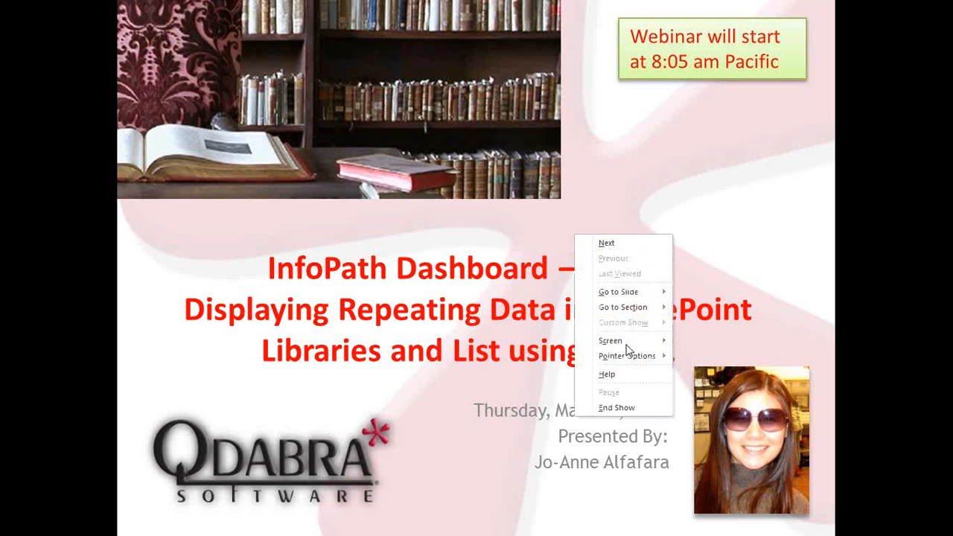
pyautogui.moveTo(637, 305)
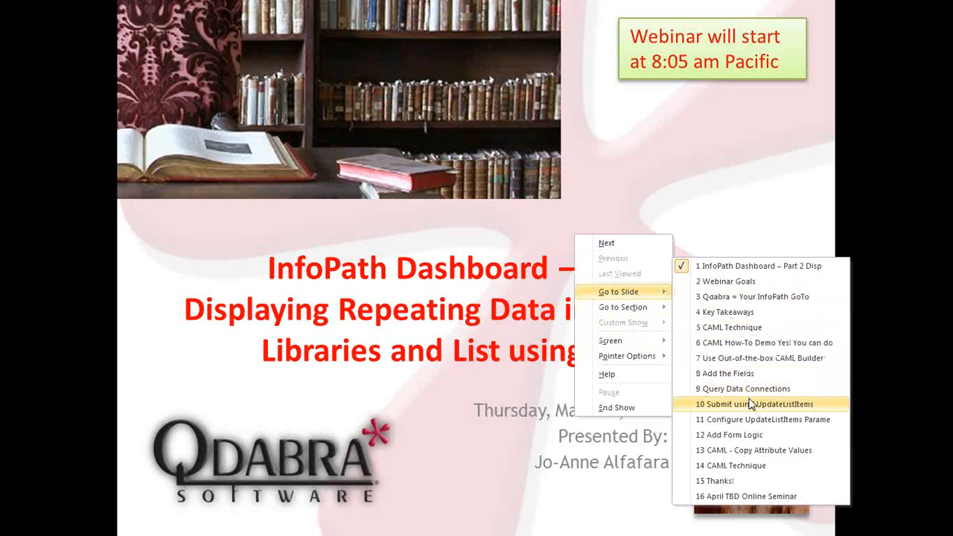
pyautogui.click(754, 434)
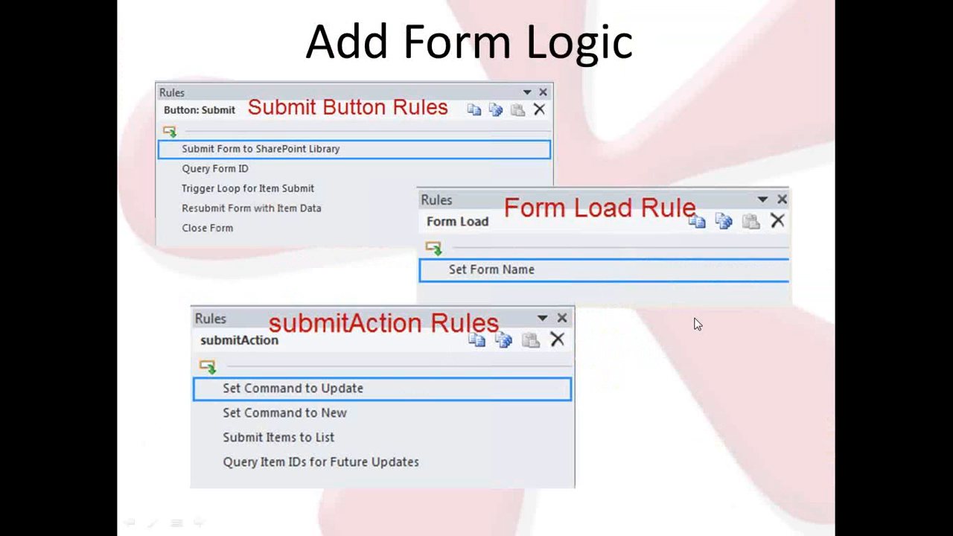
pyautogui.click(692, 312)
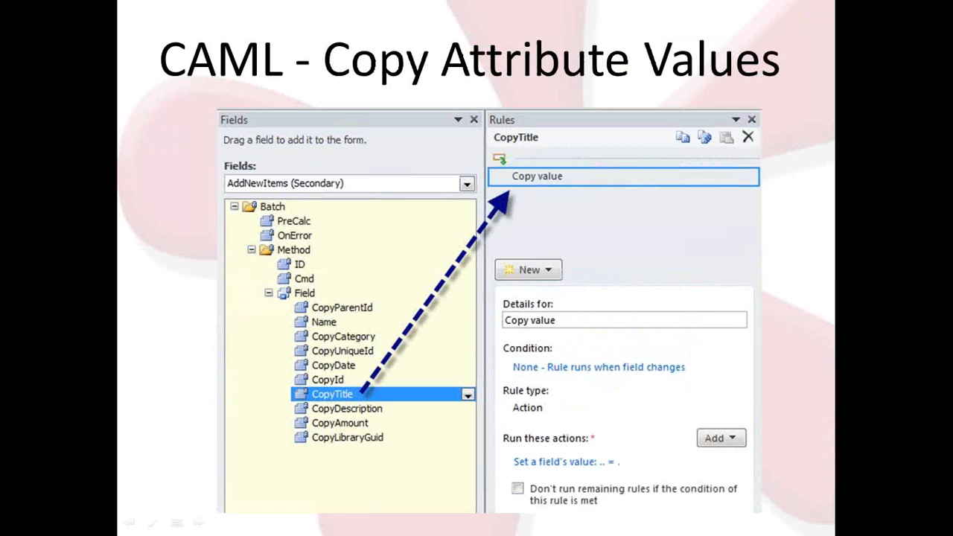
pyautogui.press('Right')
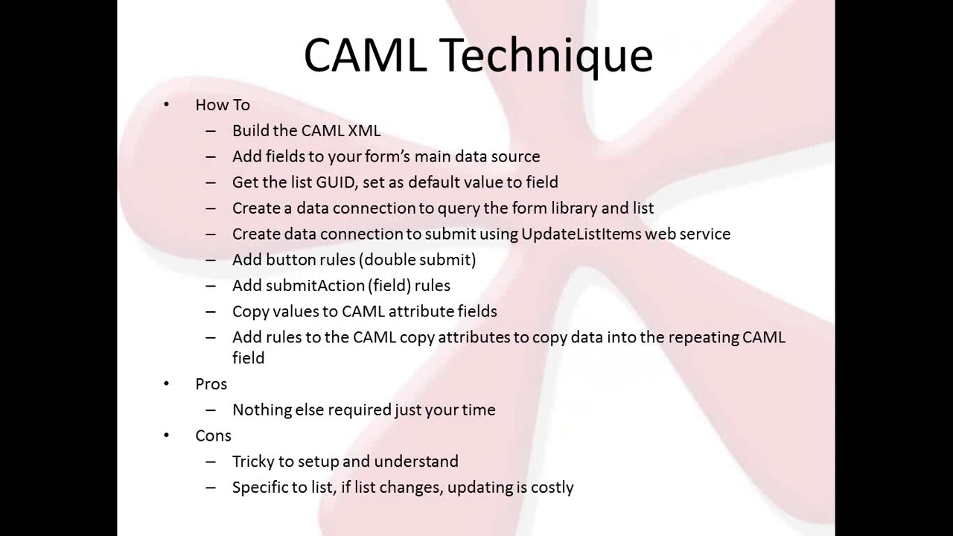
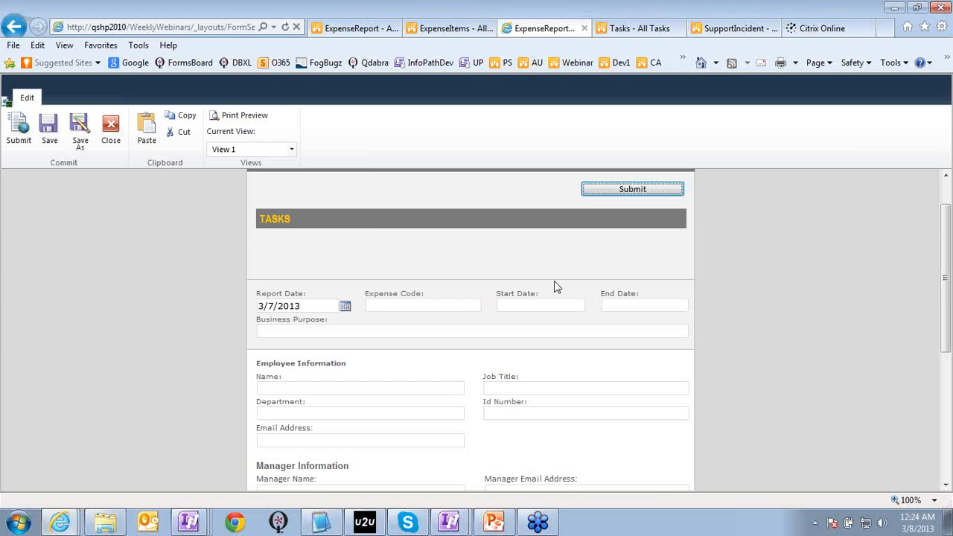
# - Expand the Tasks section of the blank expense report, check the available tasks and collapse the section again
pyautogui.scroll(-1, 439, 321)
pyautogui.scroll(2, 687, 230)
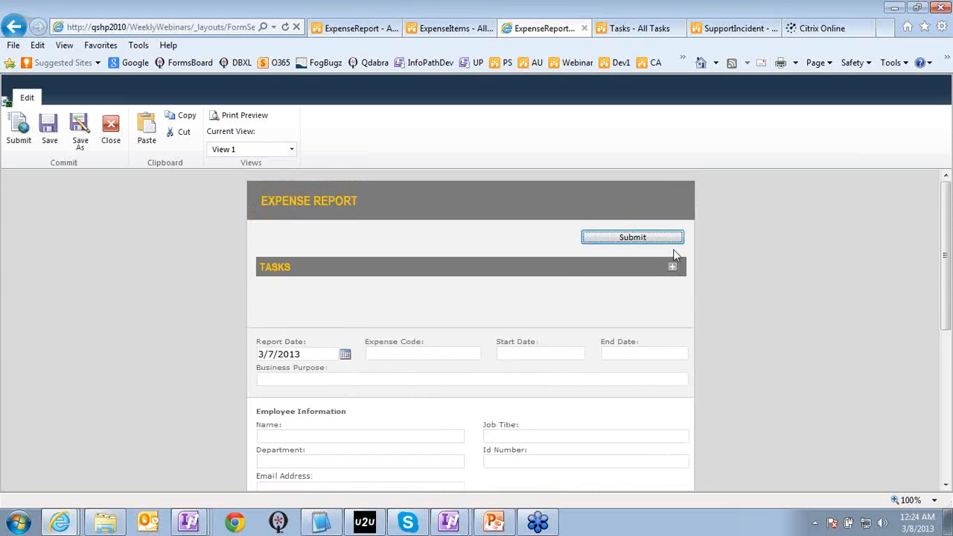
pyautogui.click(676, 270)
pyautogui.scroll(-1, 692, 284)
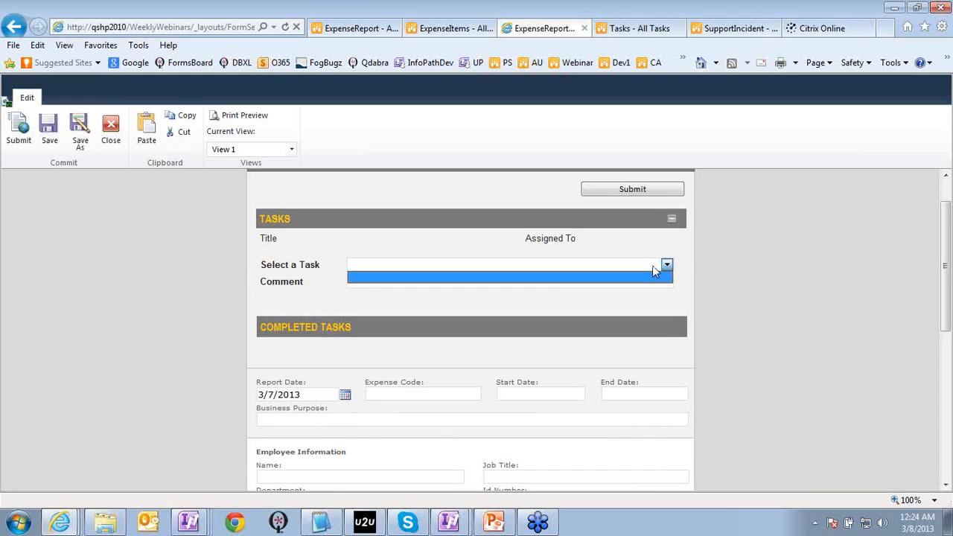
pyautogui.click(675, 221)
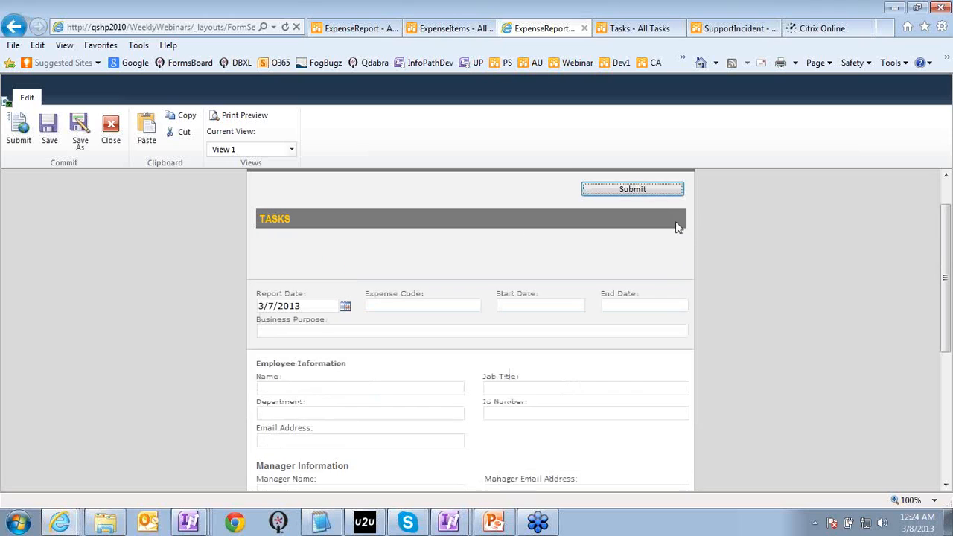
# - Set the Business Purpose to "Lunch Meeting" and enter the employee's full name
pyautogui.scroll(-1, 767, 288)
pyautogui.click(443, 284)
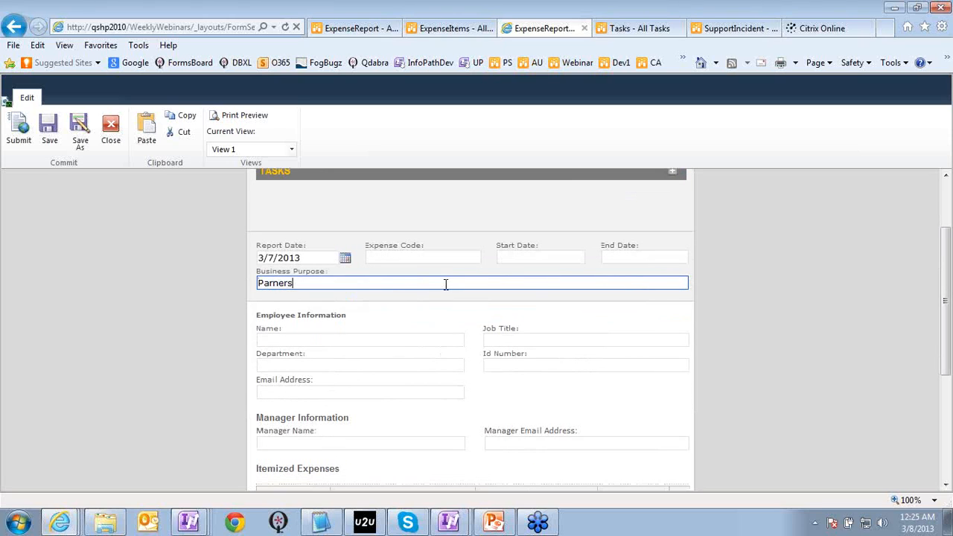
pyautogui.write('Lunch Meeting')
pyautogui.press('Tab')
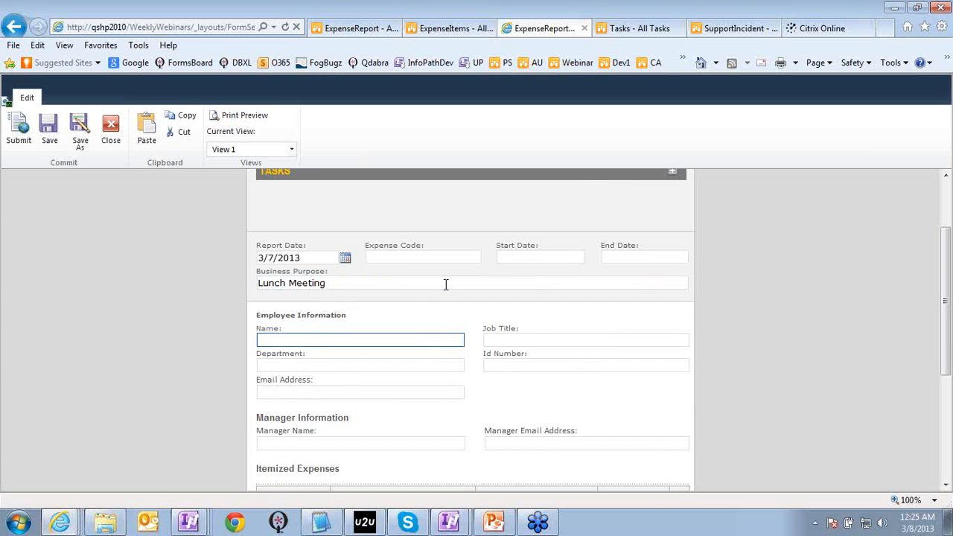
pyautogui.write('Jo')
pyautogui.press('Tab')
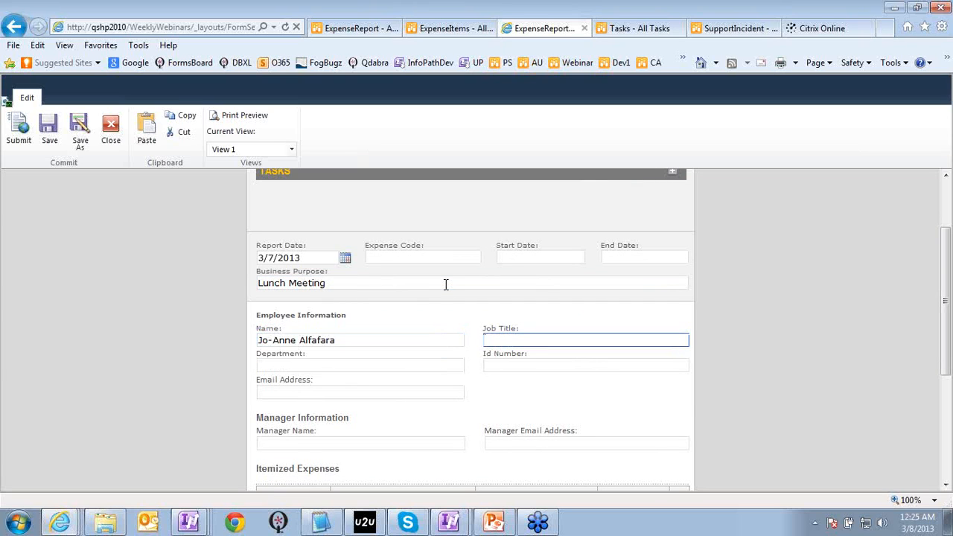
# - Fill in the first itemized expense with date 3/7/2013, description "Coffee" and category Meals
pyautogui.scroll(-3, 445, 283)
pyautogui.click(322, 365)
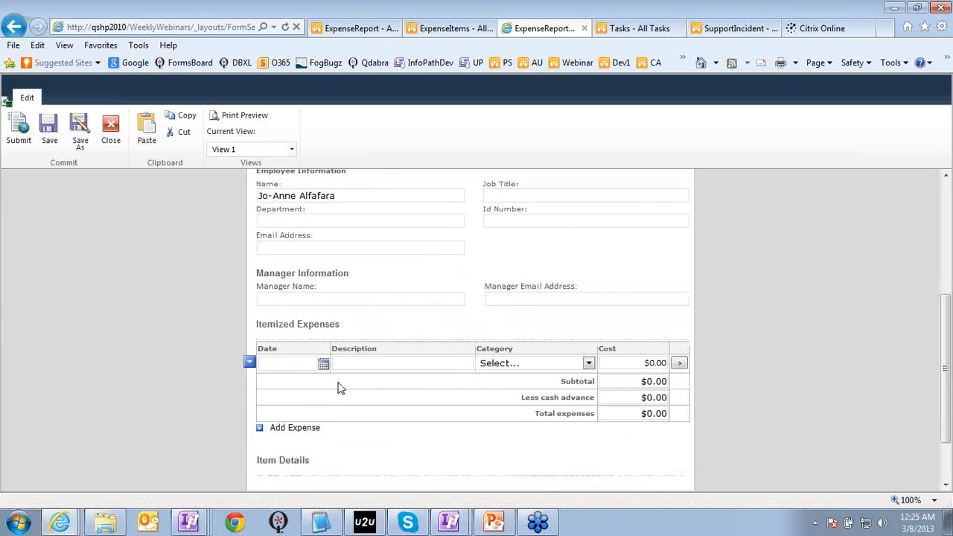
pyautogui.click(286, 421)
pyautogui.click(421, 363)
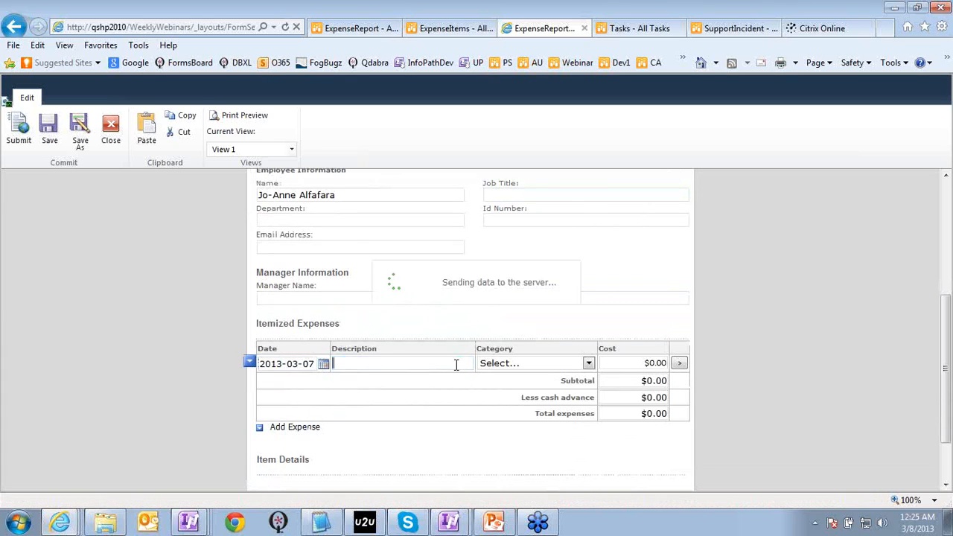
pyautogui.write('Coffee')
pyautogui.press('Tab')
pyautogui.press('m')
pyautogui.press('Tab')
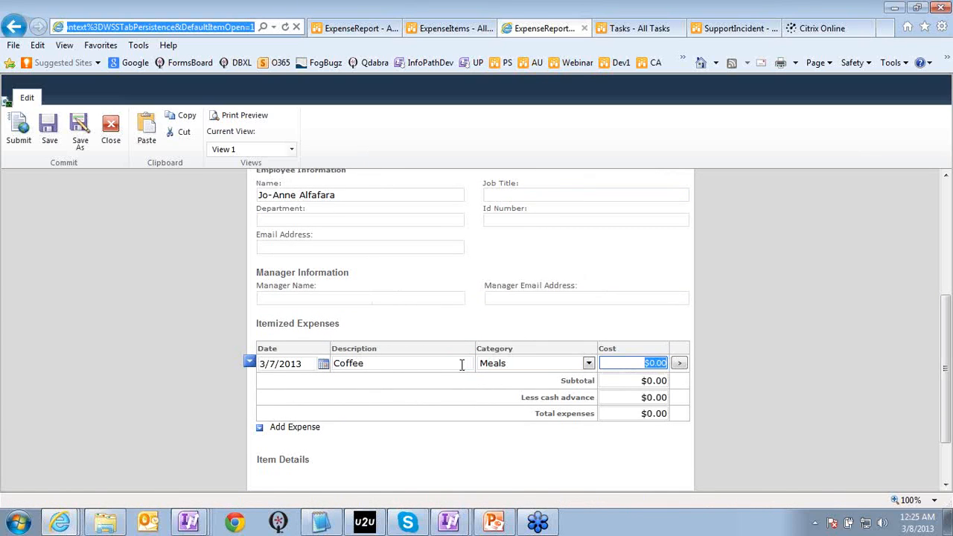
# - Add a second itemized expense with date 3/7/2013, description "Donut" and category Meals
pyautogui.click(321, 429)
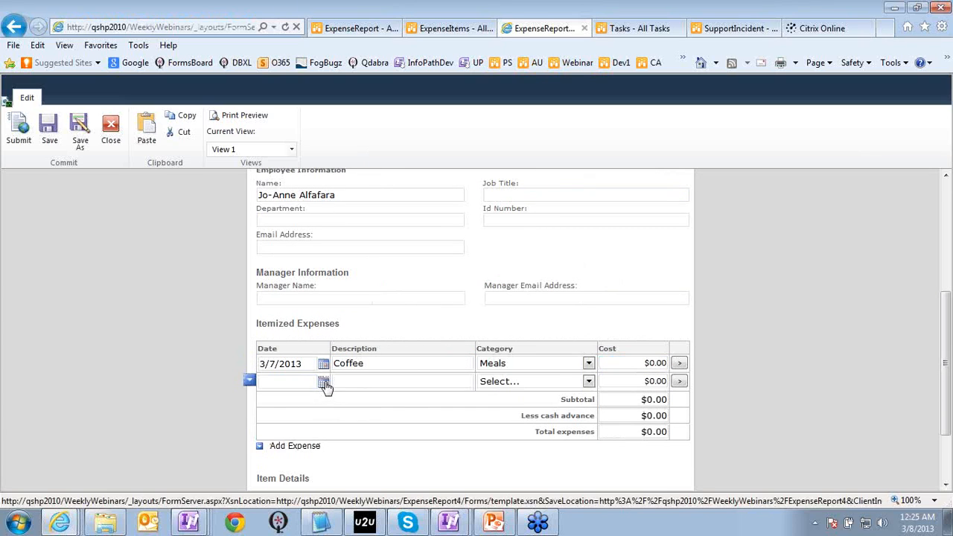
pyautogui.click(323, 384)
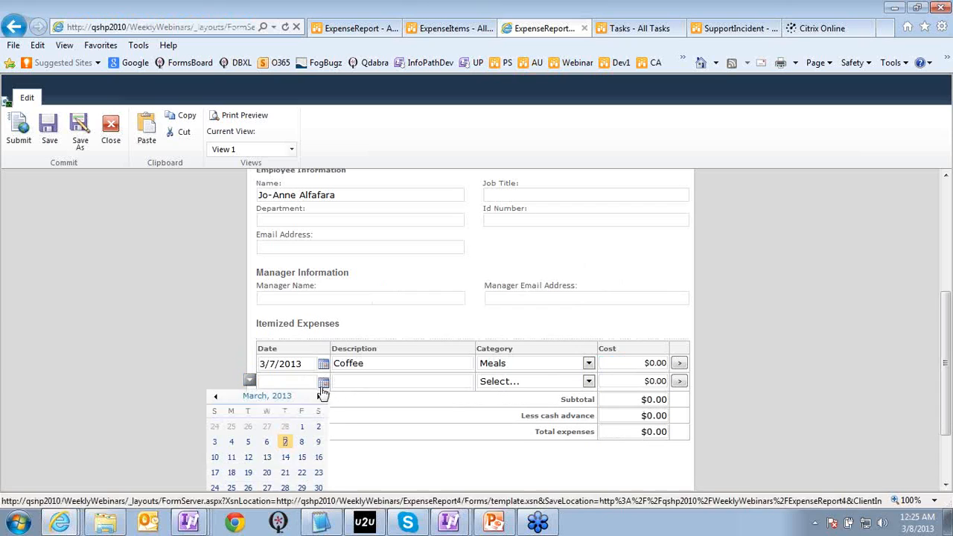
pyautogui.click(285, 442)
pyautogui.press('Tab')
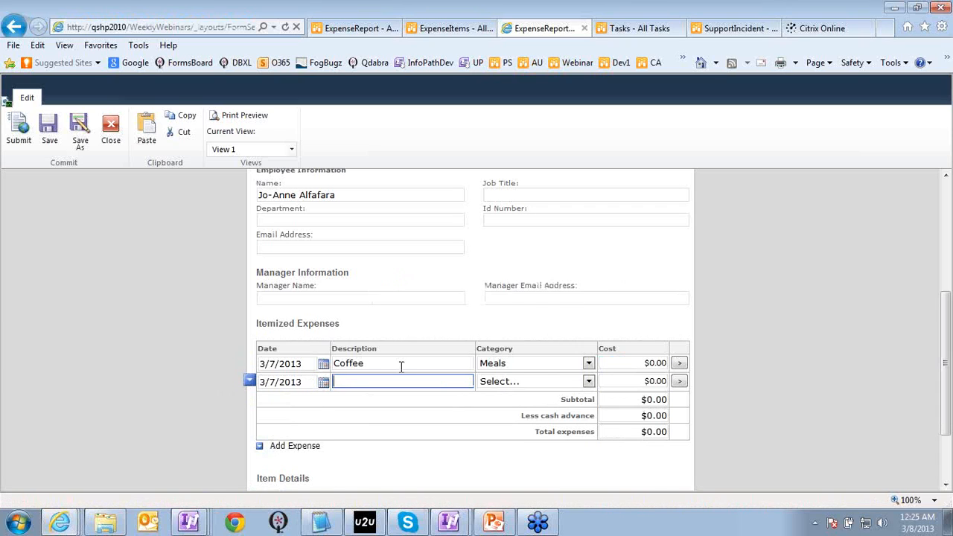
pyautogui.write('Donut')
pyautogui.press('Tab')
pyautogui.press('m')
pyautogui.press('Tab')
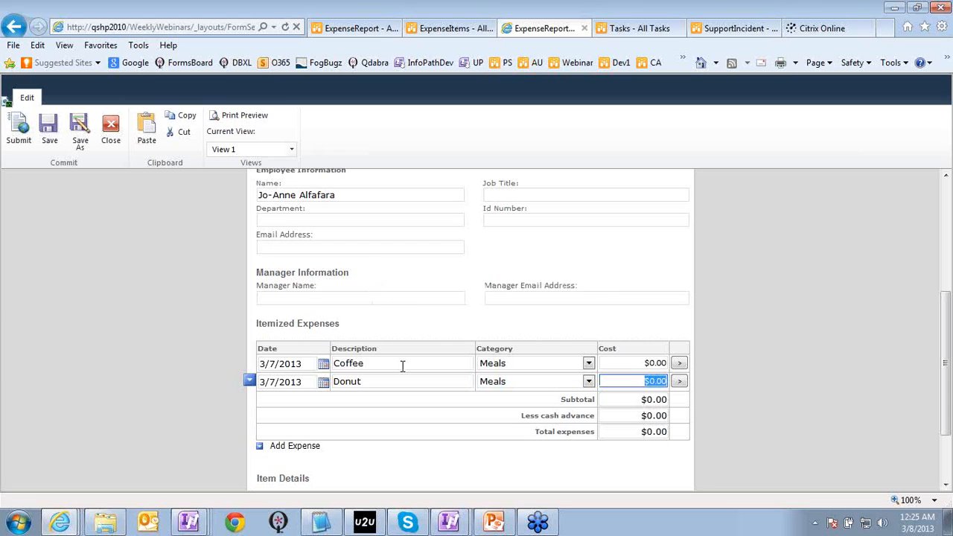
# - Set the Donut cost to $2.00 and the Coffee cost to $2.10
pyautogui.write('2')
pyautogui.click(655, 363)
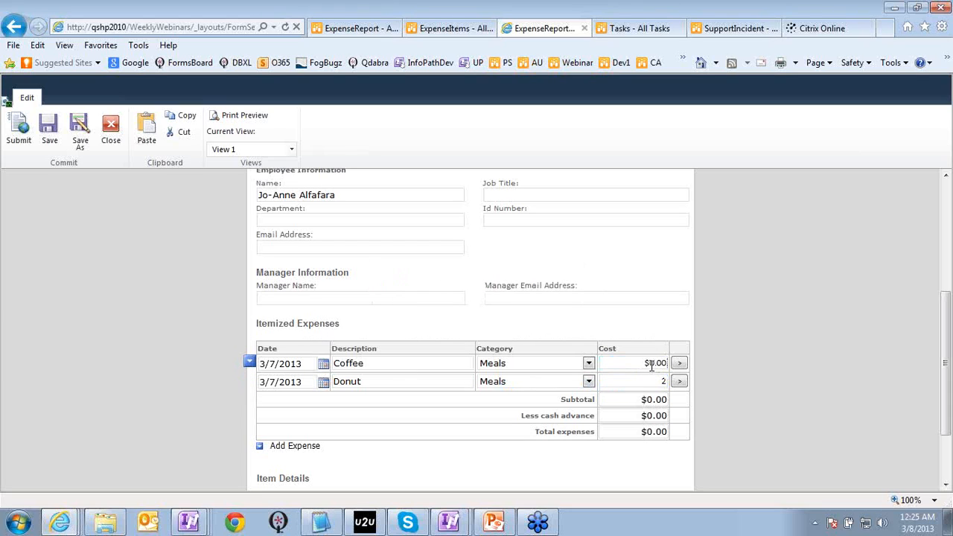
pyautogui.write('2')
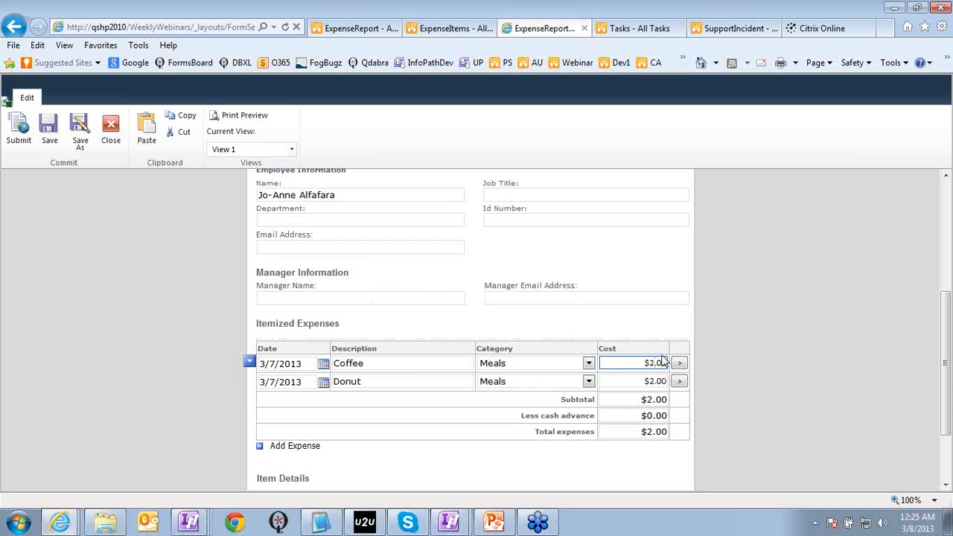
pyautogui.press('Delete')
pyautogui.write('1')
pyautogui.press('Tab')
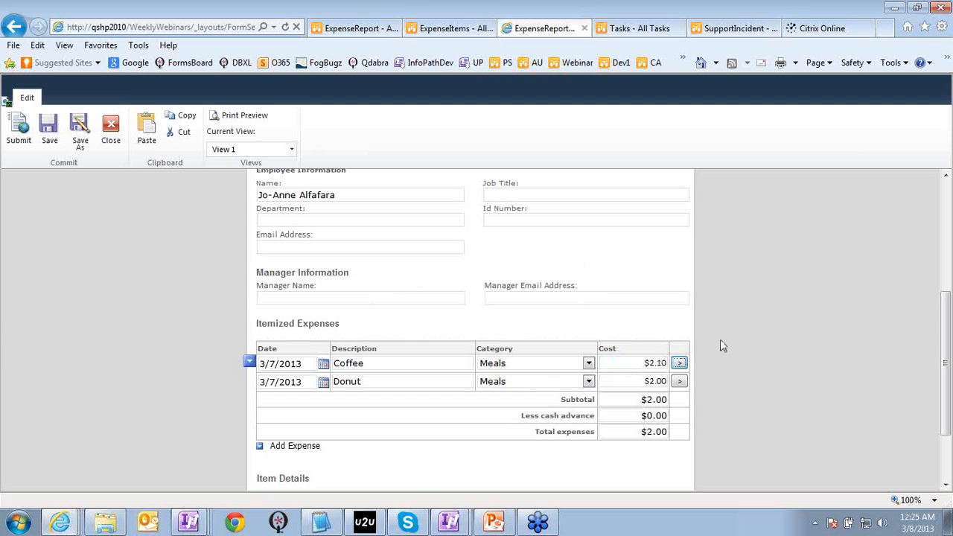
# - Submit the expense report and reload the Tasks list to check for its approval task
pyautogui.scroll(1, 735, 328)
pyautogui.scroll(3, 734, 329)
pyautogui.click(677, 240)
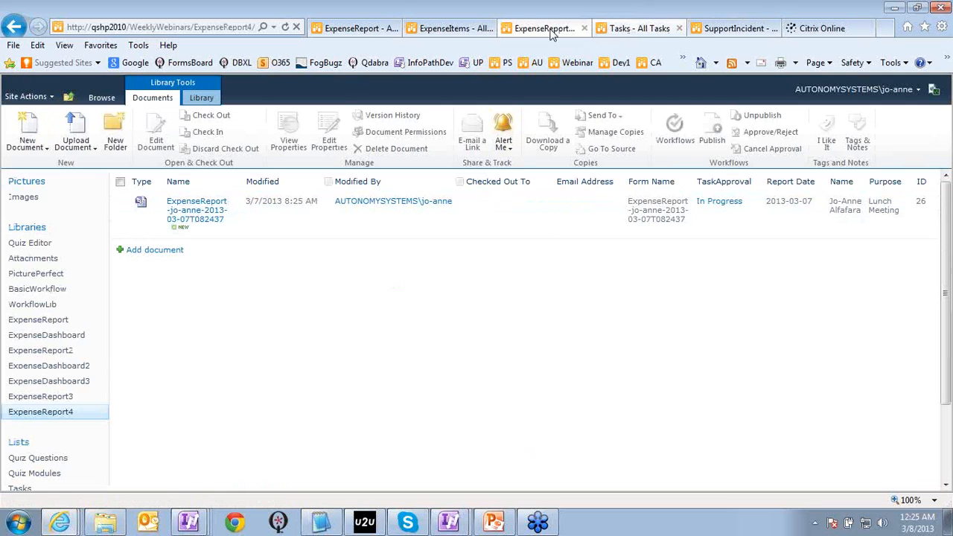
pyautogui.click(636, 30)
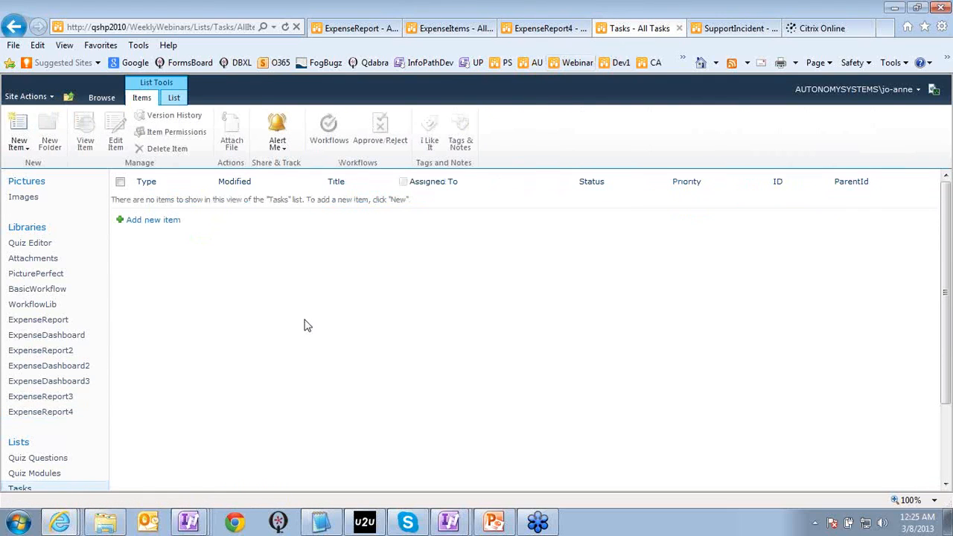
pyautogui.click(106, 99)
pyautogui.click(117, 128)
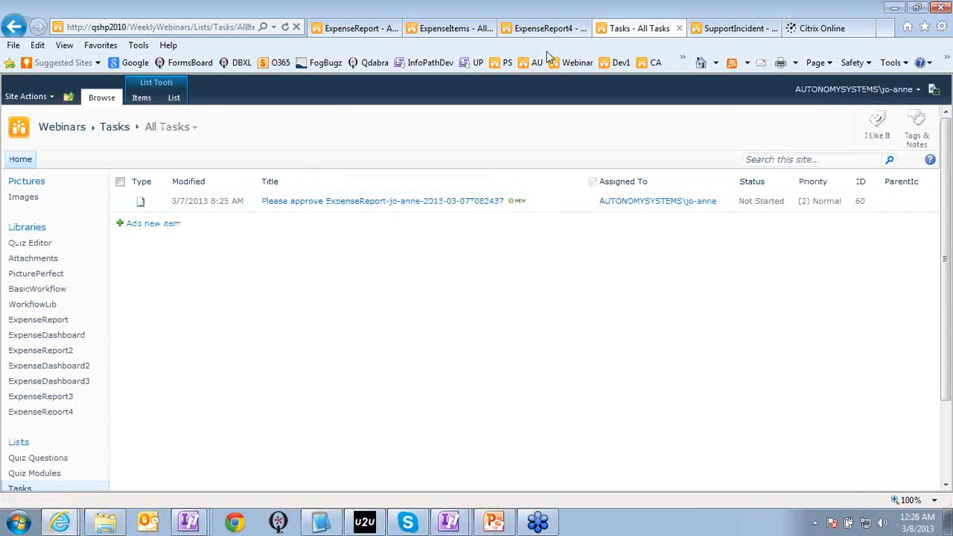
# - Reopen the submitted report from the ExpenseReport4 library and submit its approval task for approval with the comment "accepted"
pyautogui.click(555, 29)
pyautogui.click(197, 223)
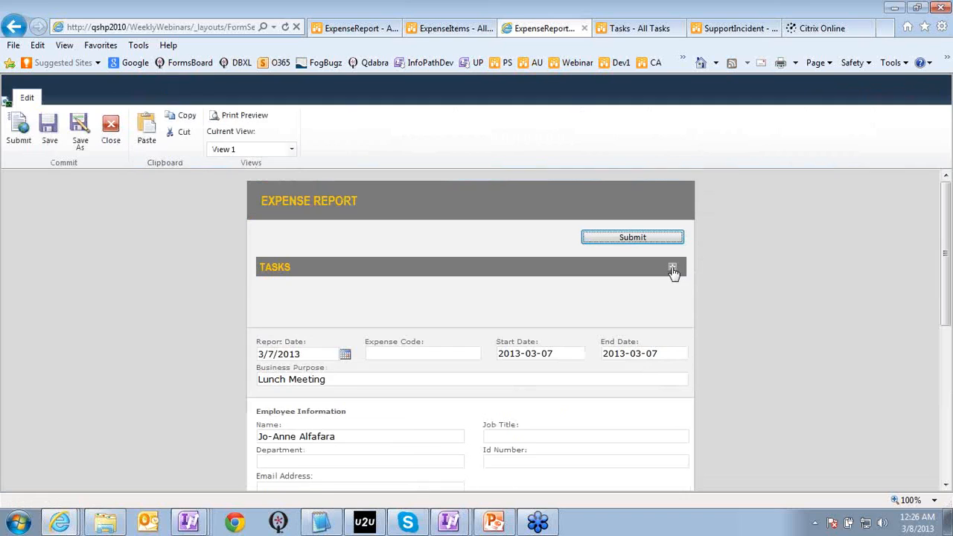
pyautogui.click(672, 267)
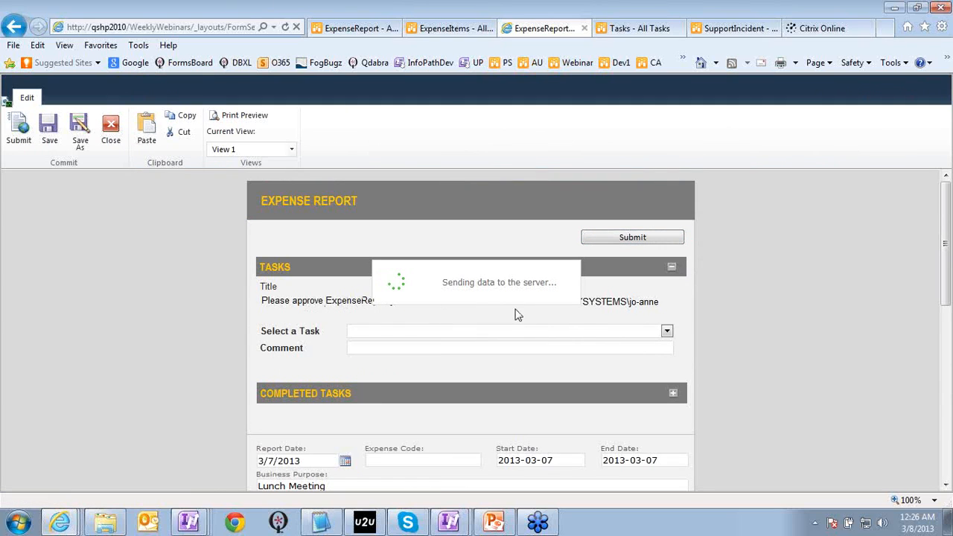
pyautogui.click(626, 330)
pyautogui.click(619, 355)
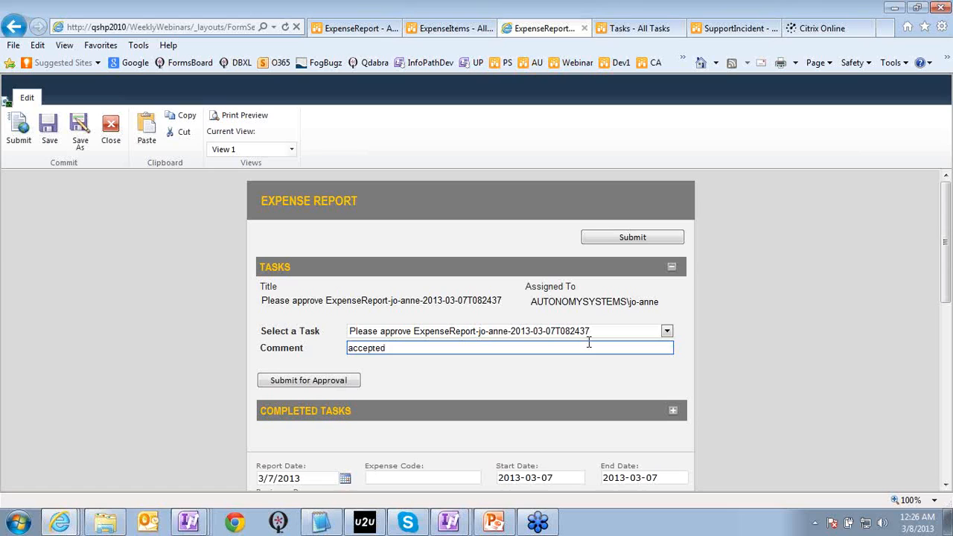
pyautogui.click(335, 386)
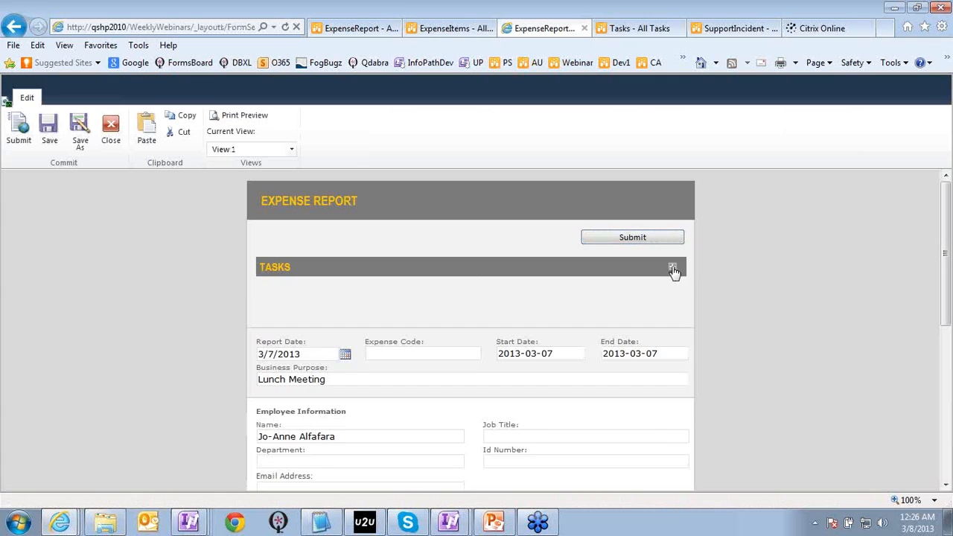
# - Approve the report's Accounting task with the comment "approved" and reload the Tasks list to check the approval tasks
pyautogui.click(672, 268)
pyautogui.click(646, 313)
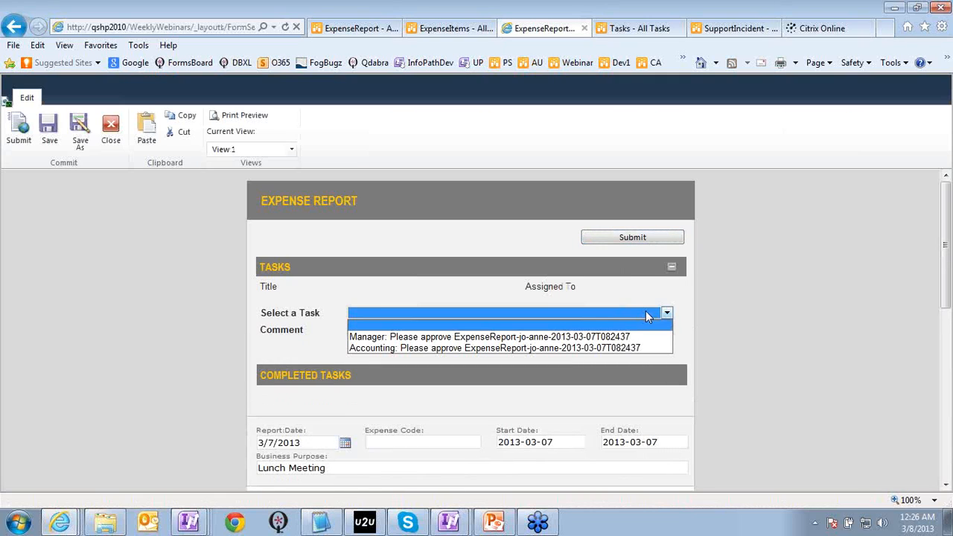
pyautogui.click(636, 348)
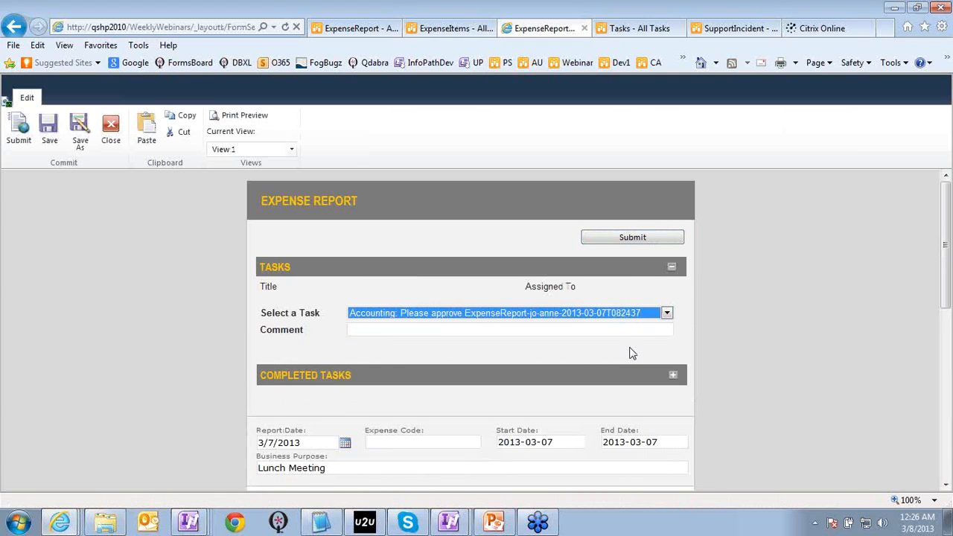
pyautogui.click(568, 330)
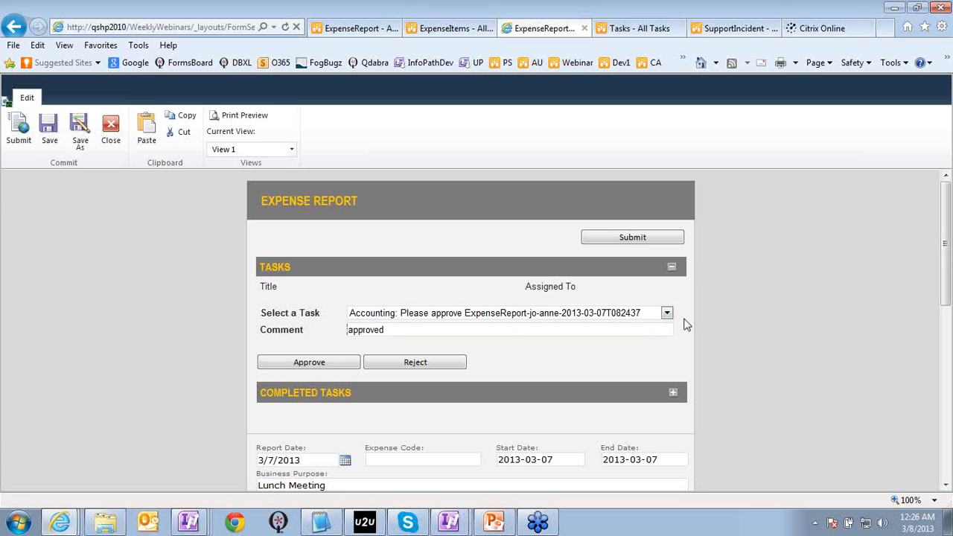
pyautogui.click(328, 365)
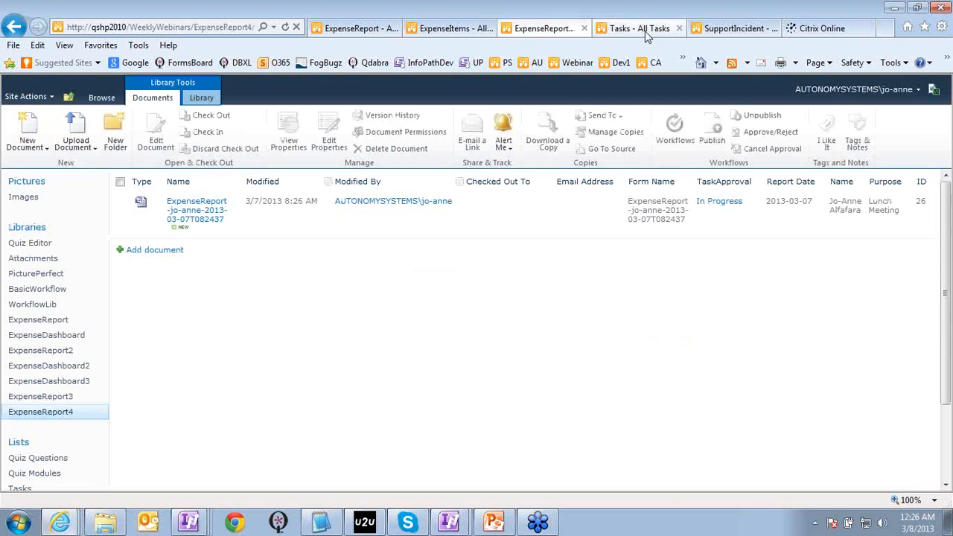
pyautogui.click(645, 30)
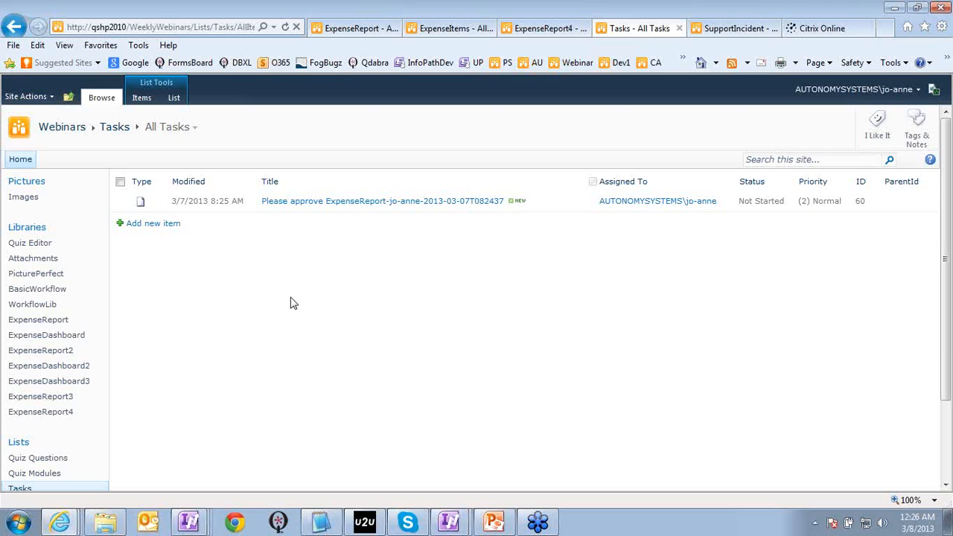
pyautogui.press('F5')
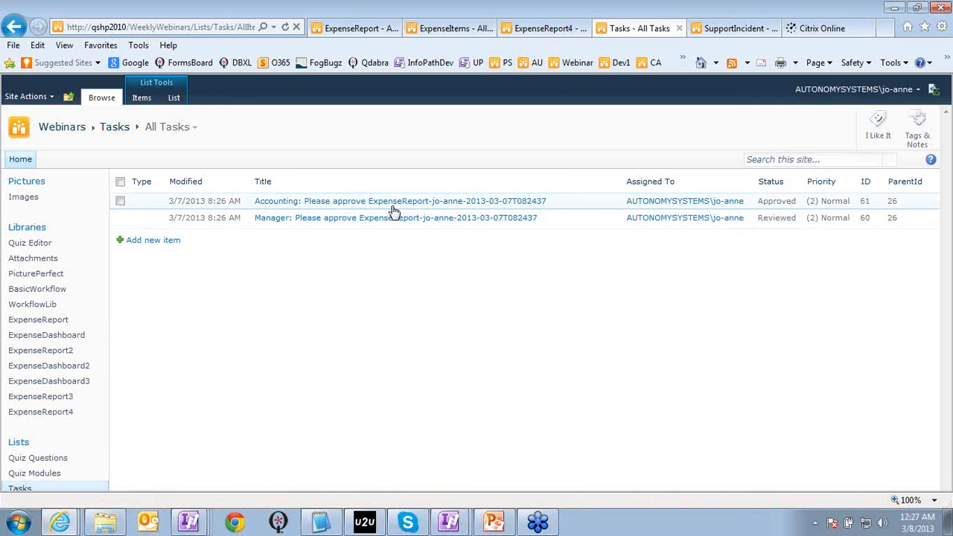
# - Open the SupportIncident page and examine the incidents grouped by date in its dashboard
pyautogui.click(731, 29)
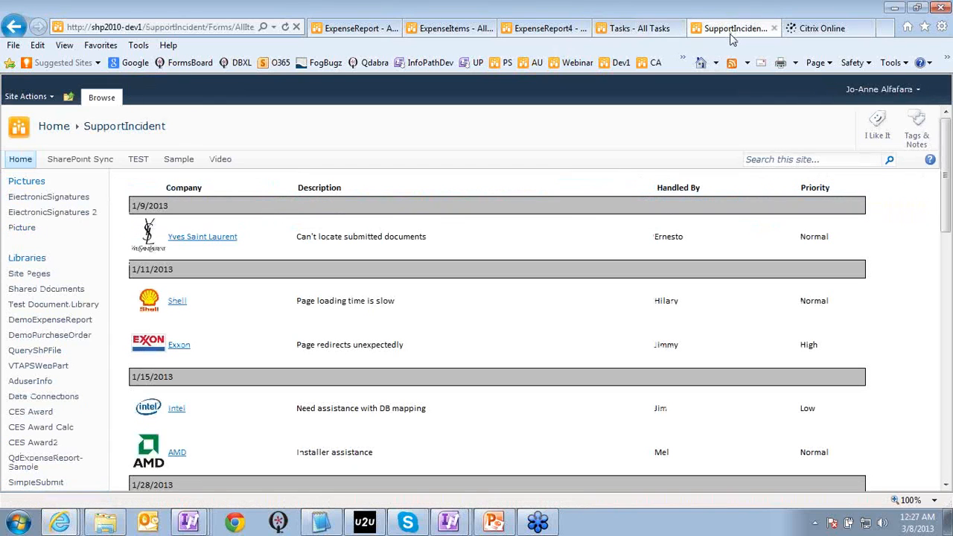
pyautogui.scroll(-4, 527, 310)
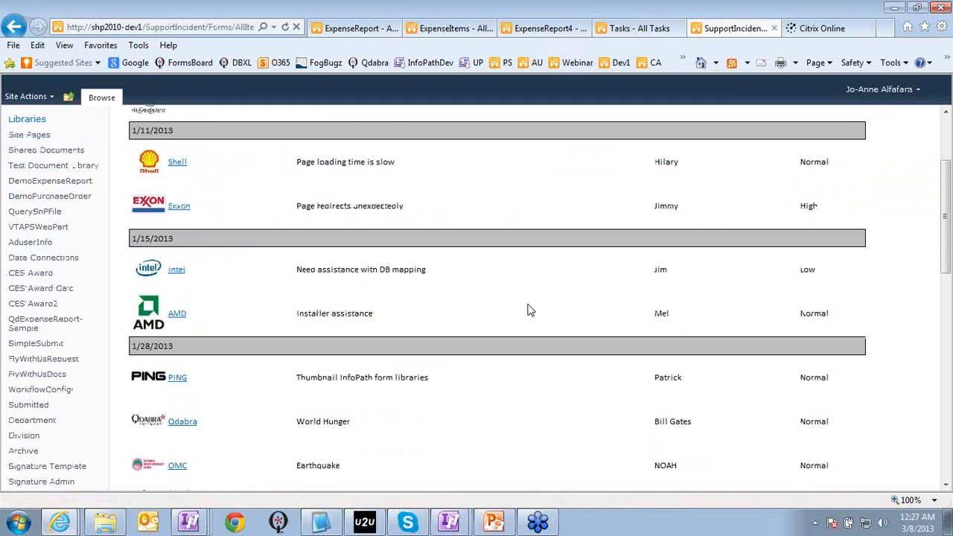
pyautogui.scroll(4, 527, 310)
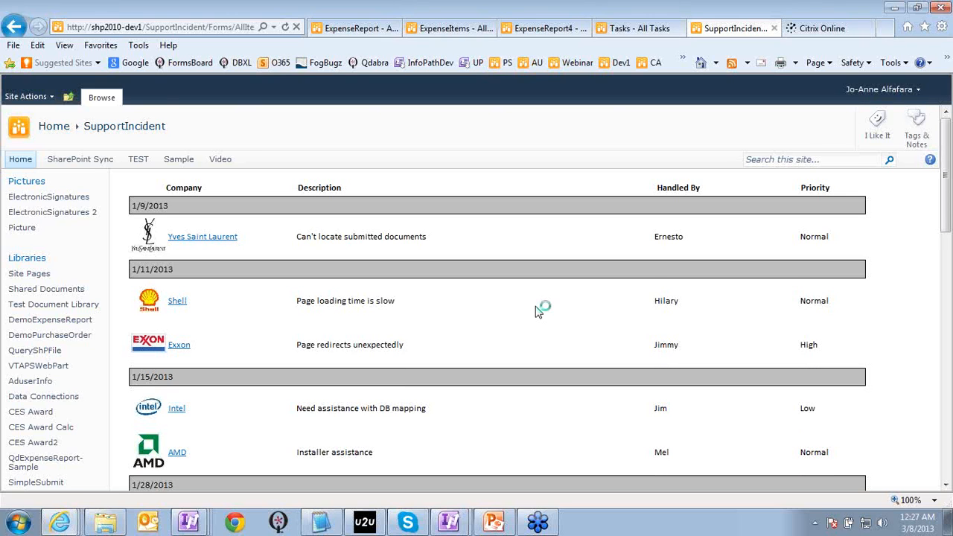
pyautogui.scroll(-3, 540, 312)
pyautogui.scroll(-3, 539, 312)
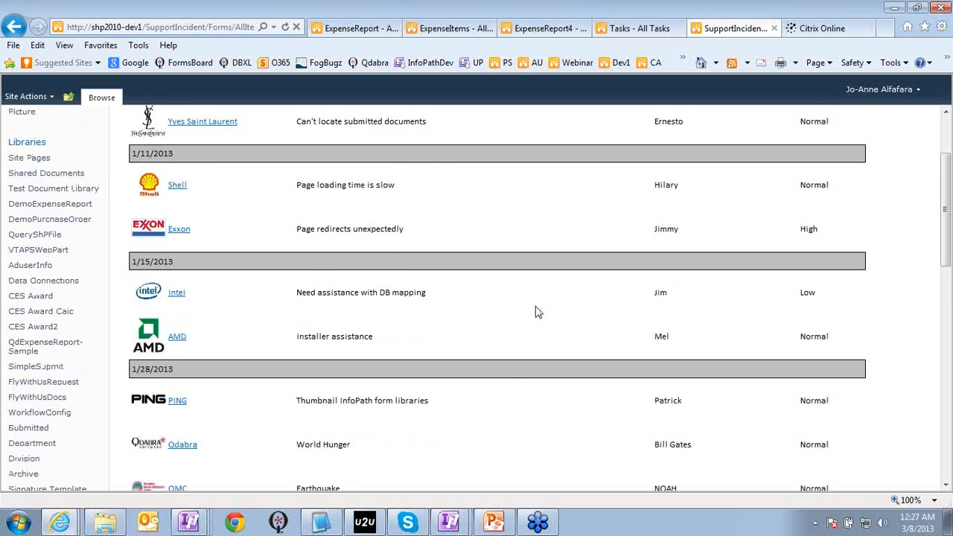
pyautogui.scroll(-2, 540, 318)
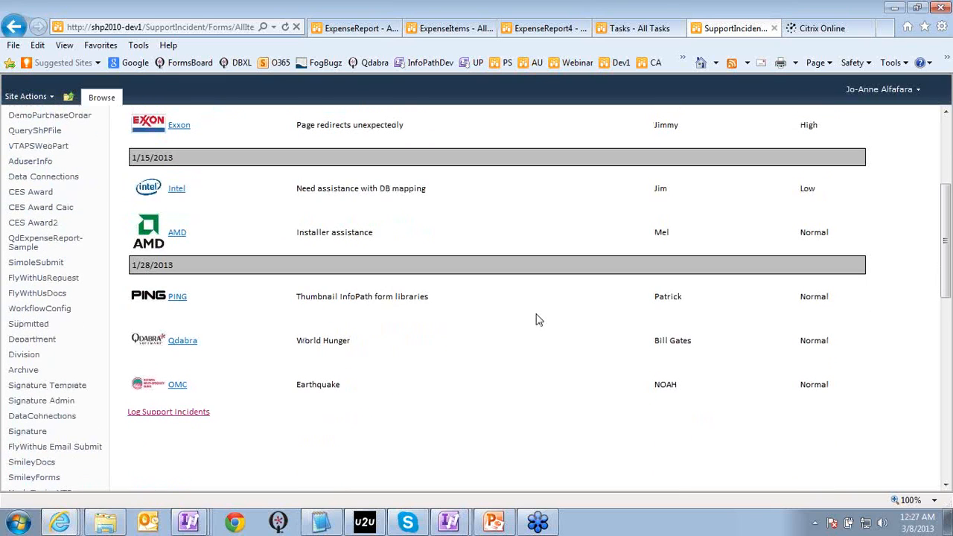
pyautogui.scroll(6, 539, 319)
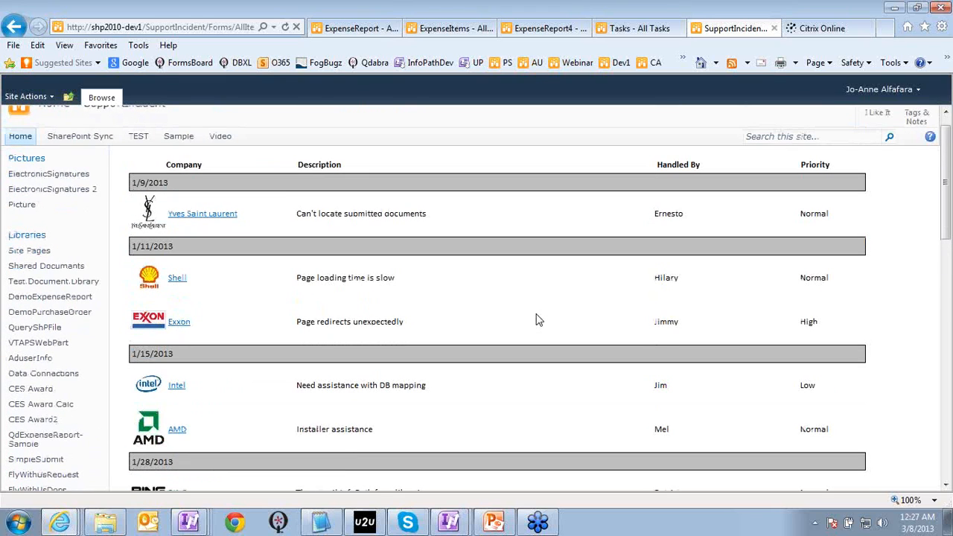
pyautogui.scroll(-8, 539, 320)
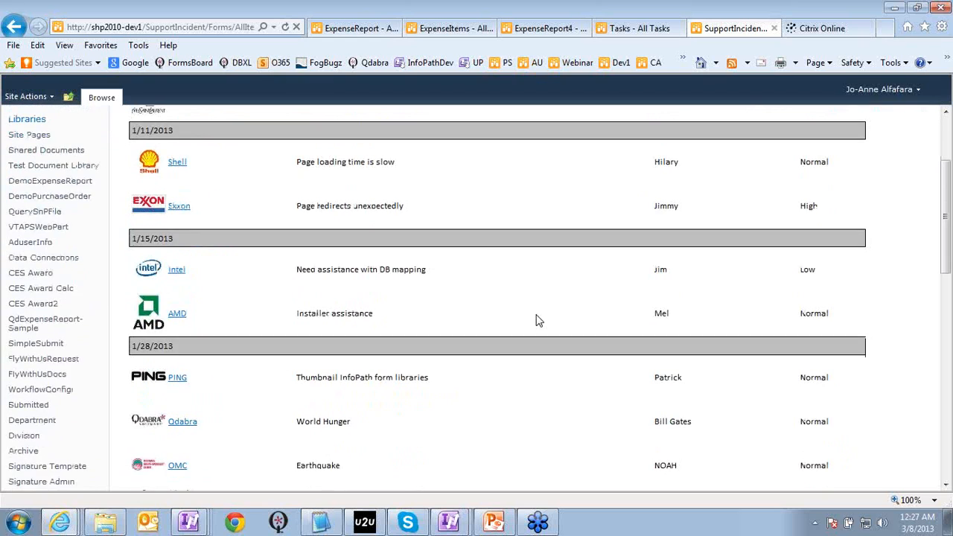
pyautogui.scroll(9, 539, 319)
pyautogui.scroll(2, 536, 320)
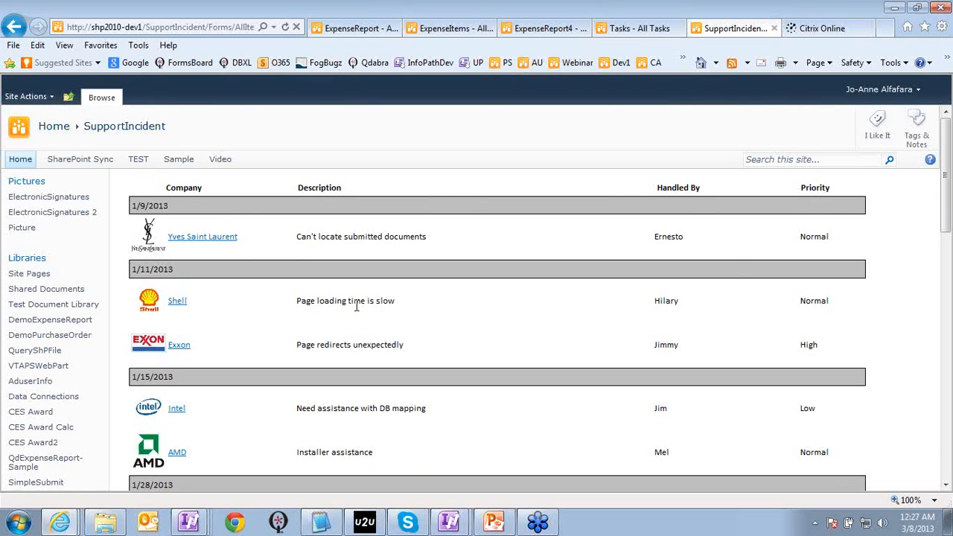
# - Switch to the Form2 design in InfoPath to view the dashboard's layout and return to the SupportIncident page in Internet Explorer
pyautogui.click(189, 523)
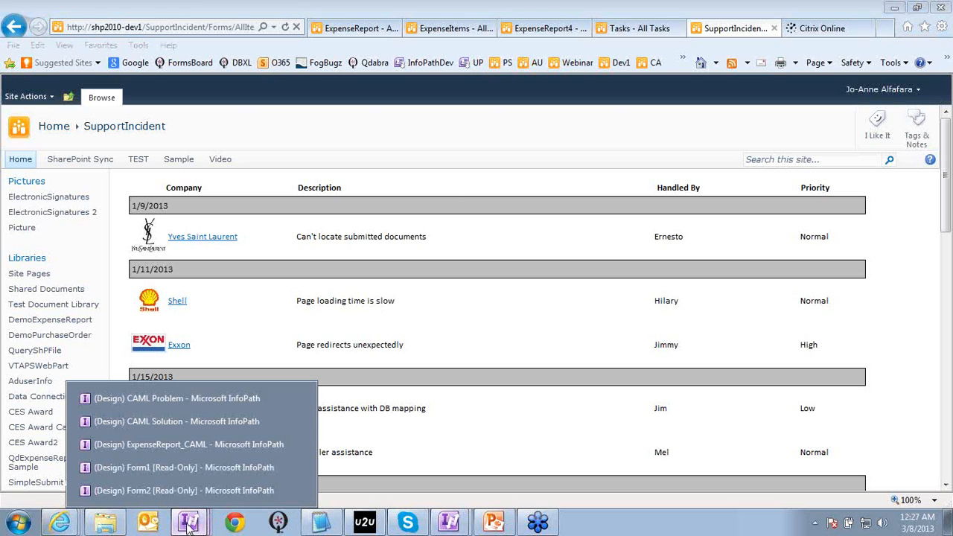
pyautogui.click(207, 490)
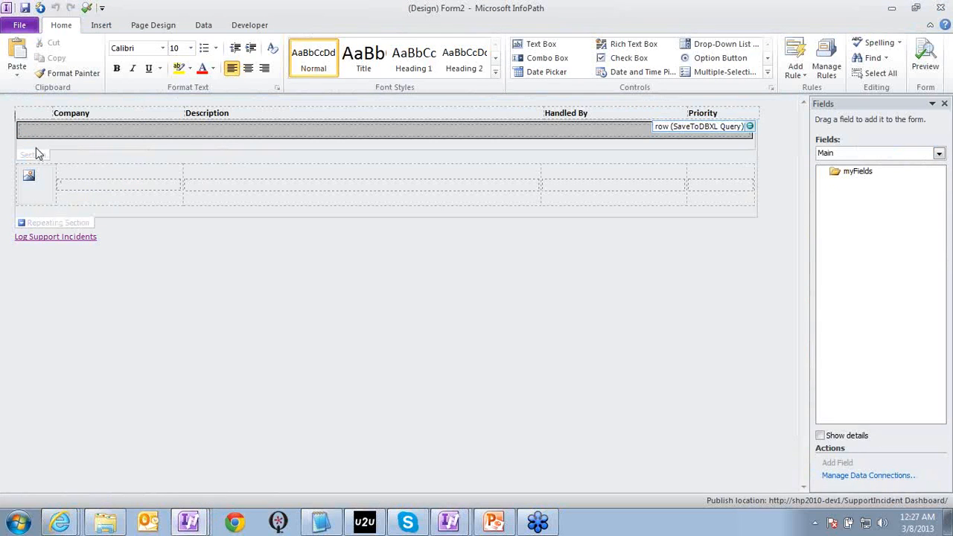
pyautogui.click(203, 280)
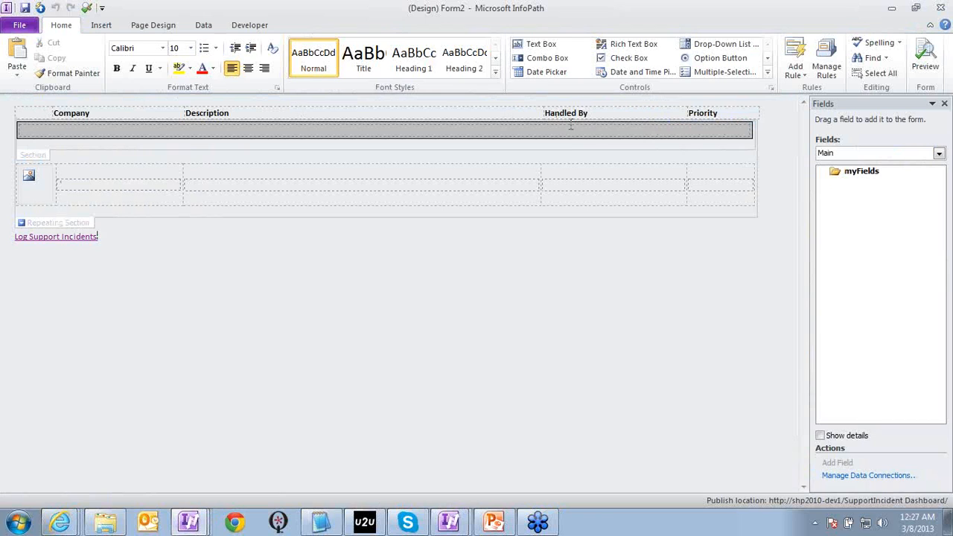
pyautogui.click(64, 523)
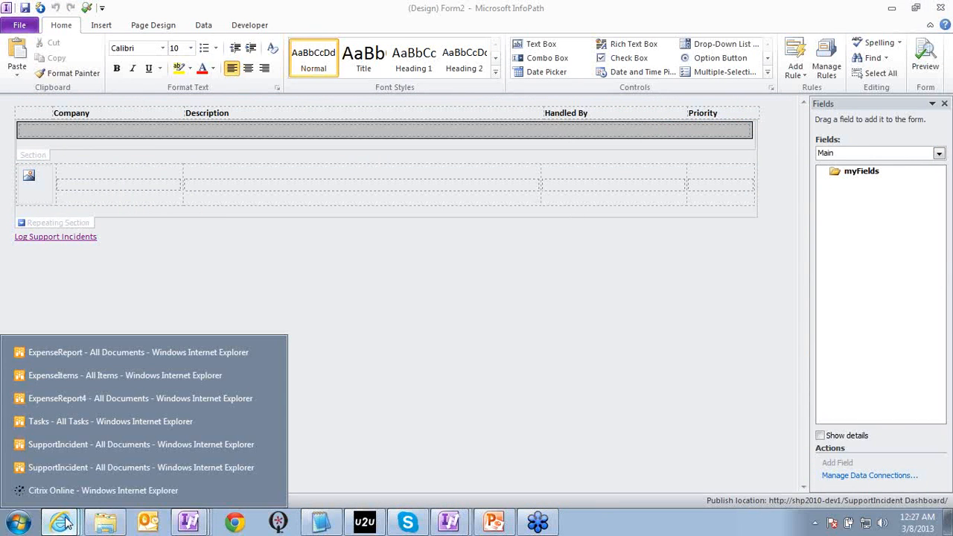
pyautogui.click(92, 469)
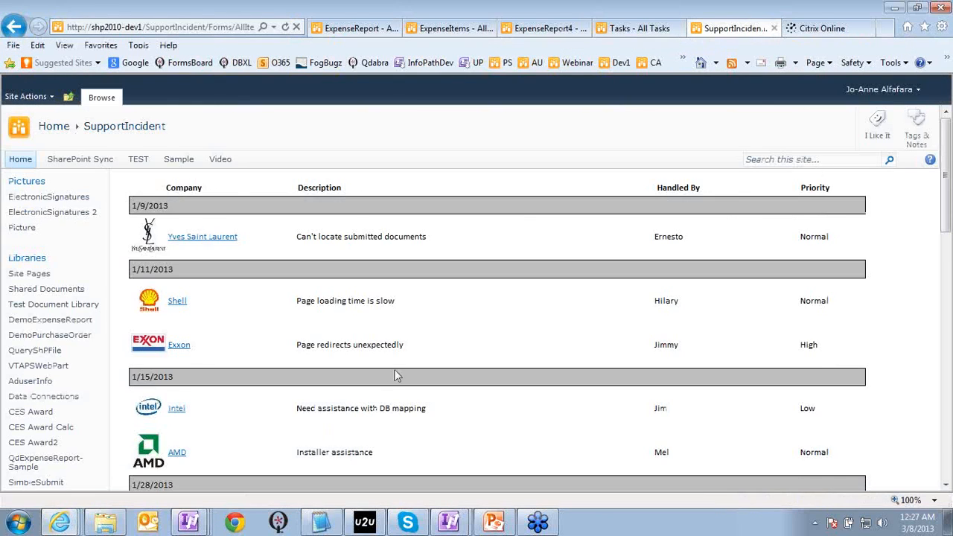
# - Put the SupportIncident page in edit mode and examine its InfoPath Form Web Part and hidden SupportIncident library web part
pyautogui.scroll(-1, 395, 369)
pyautogui.scroll(-2, 394, 368)
pyautogui.scroll(3, 395, 368)
pyautogui.click(30, 96)
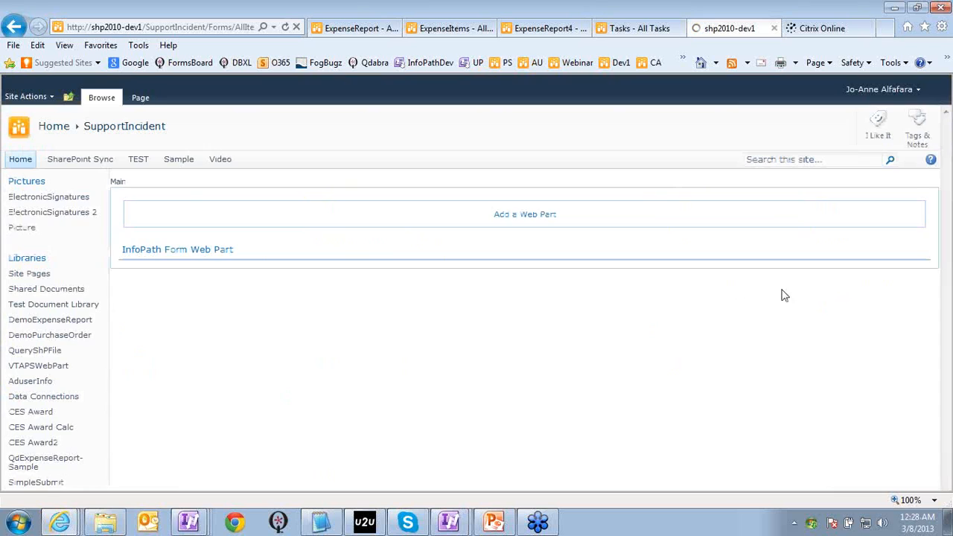
pyautogui.scroll(-10, 497, 340)
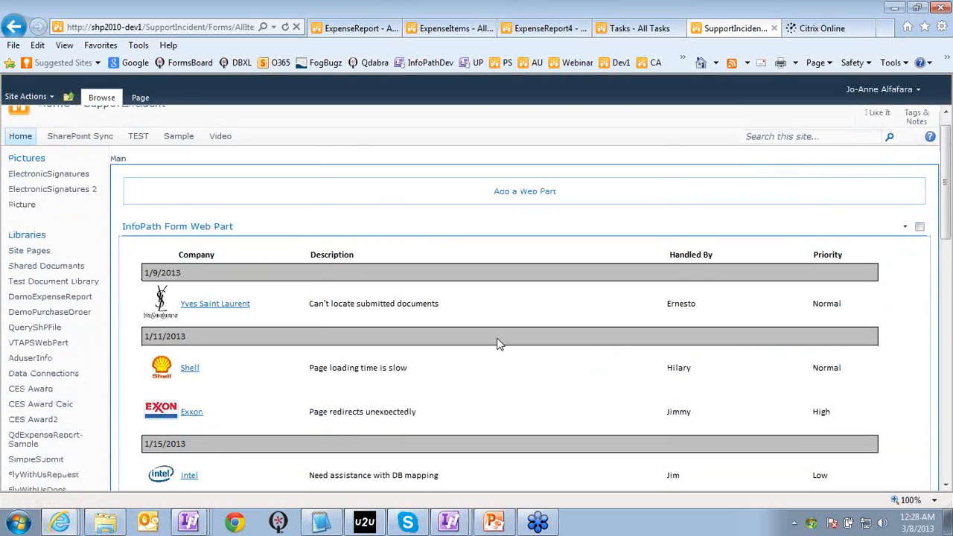
pyautogui.scroll(3, 495, 349)
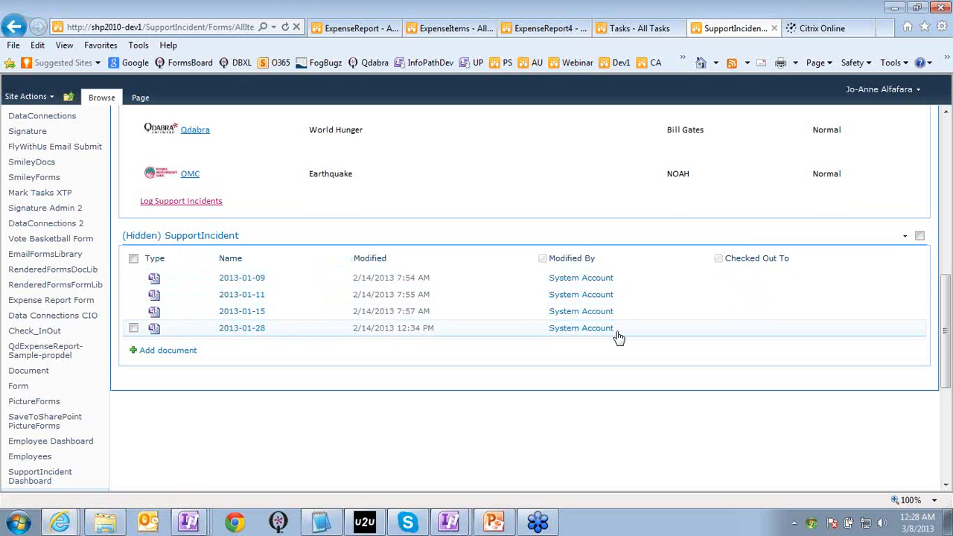
pyautogui.scroll(1, 618, 337)
pyautogui.scroll(5, 617, 337)
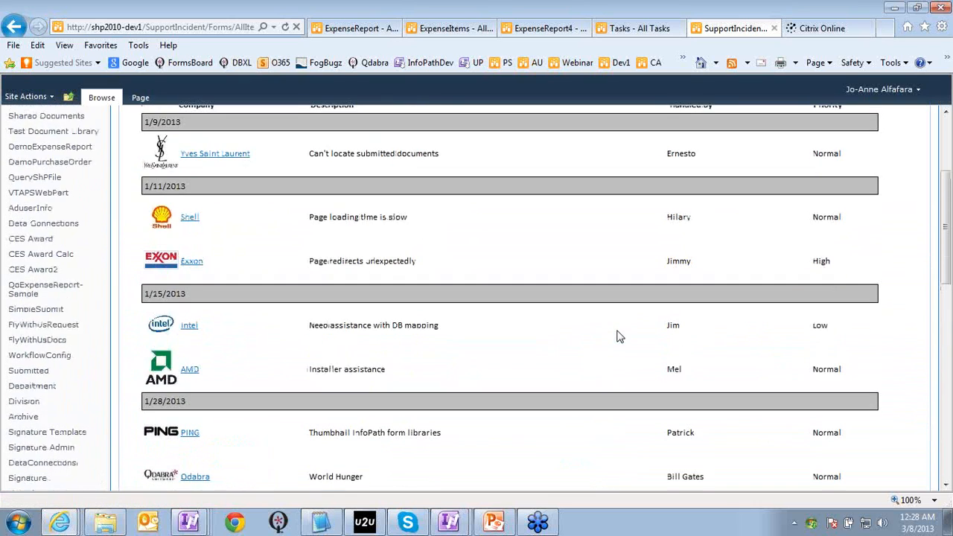
pyautogui.scroll(-2, 618, 334)
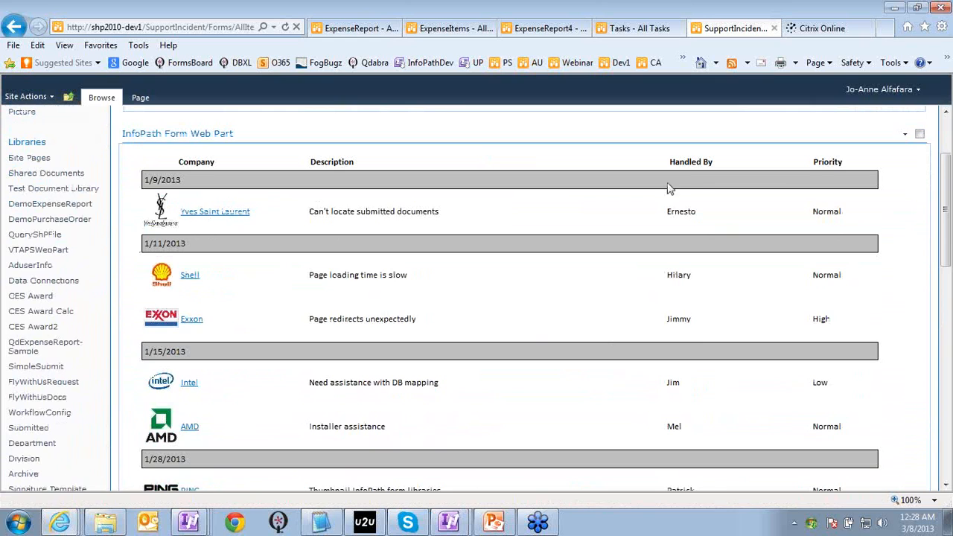
pyautogui.scroll(-1, 725, 317)
pyautogui.scroll(-1, 728, 318)
pyautogui.scroll(3, 728, 317)
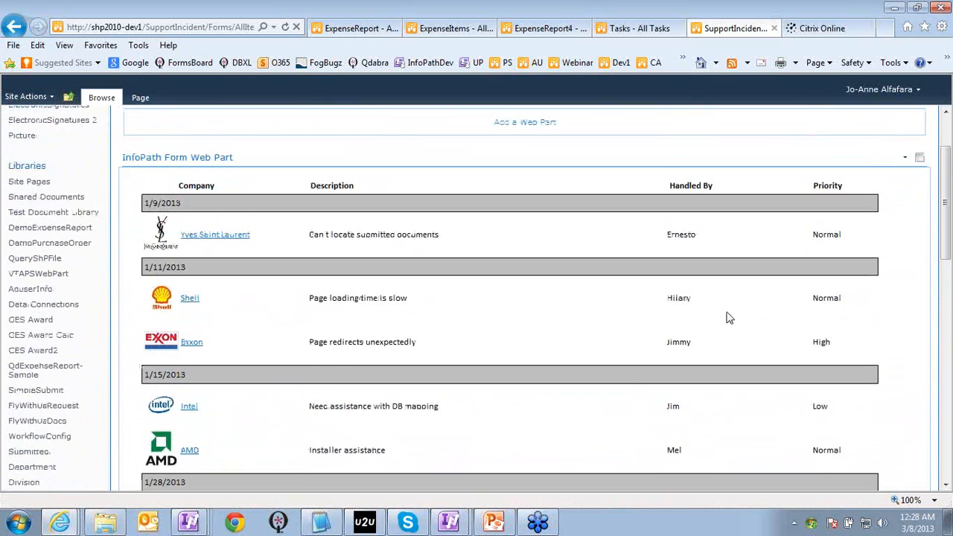
pyautogui.scroll(-1, 728, 318)
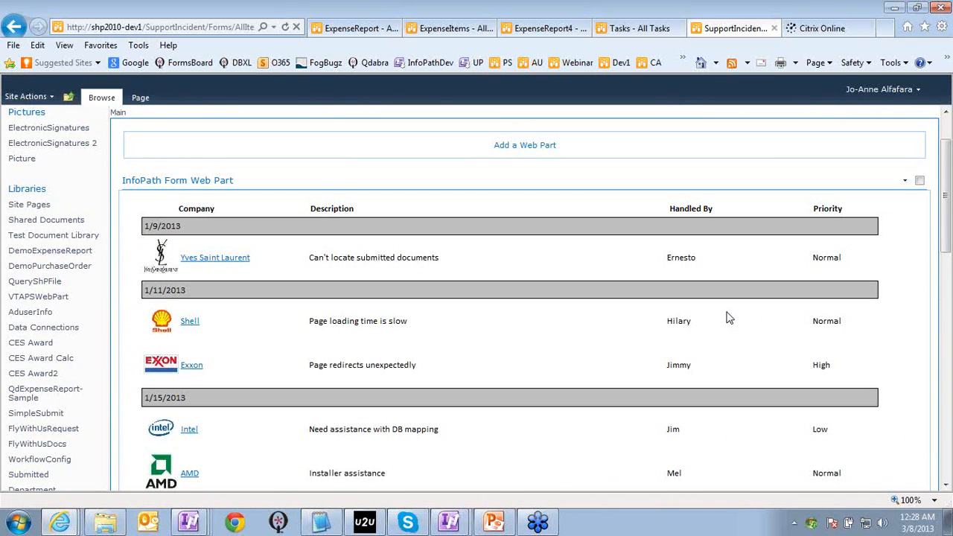
pyautogui.scroll(-1, 727, 318)
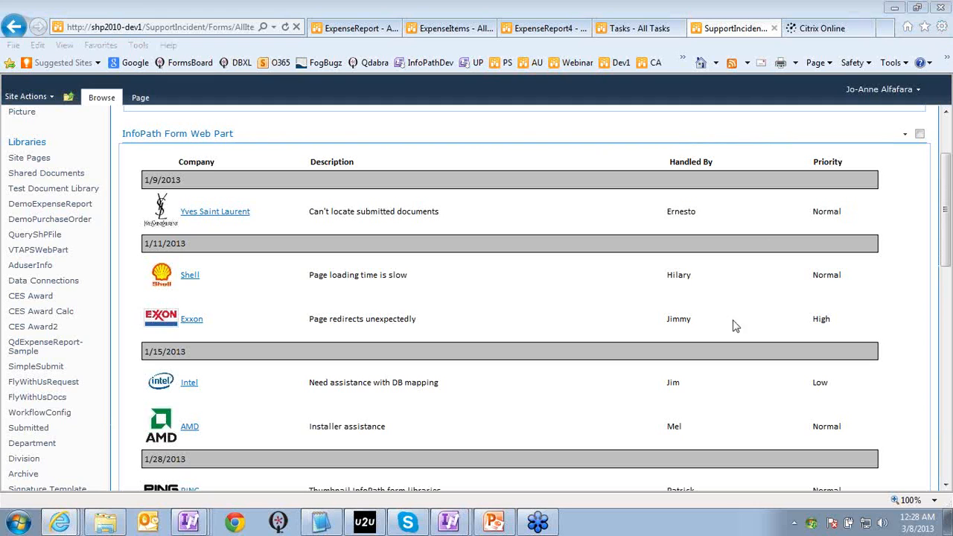
# - Switch to the PowerPoint presentation, start the slide show and go to slide 15, "Thanks!"
pyautogui.click(493, 521)
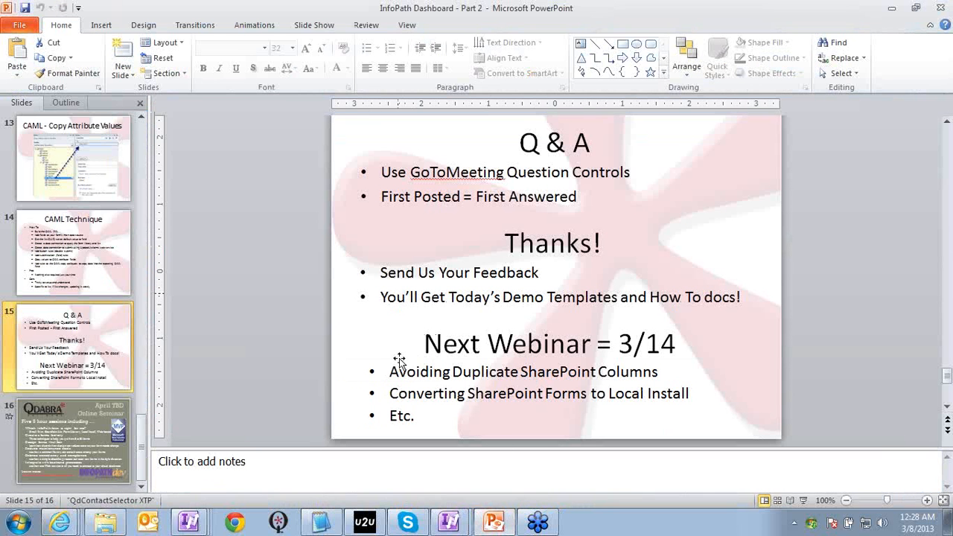
pyautogui.click(619, 296)
pyautogui.rightClick(620, 296)
pyautogui.press('F5')
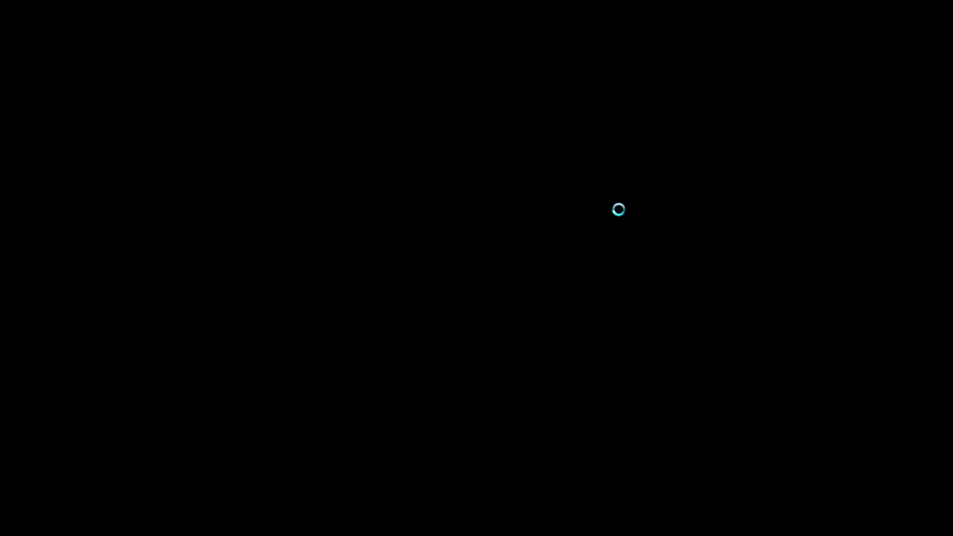
pyautogui.rightClick(591, 261)
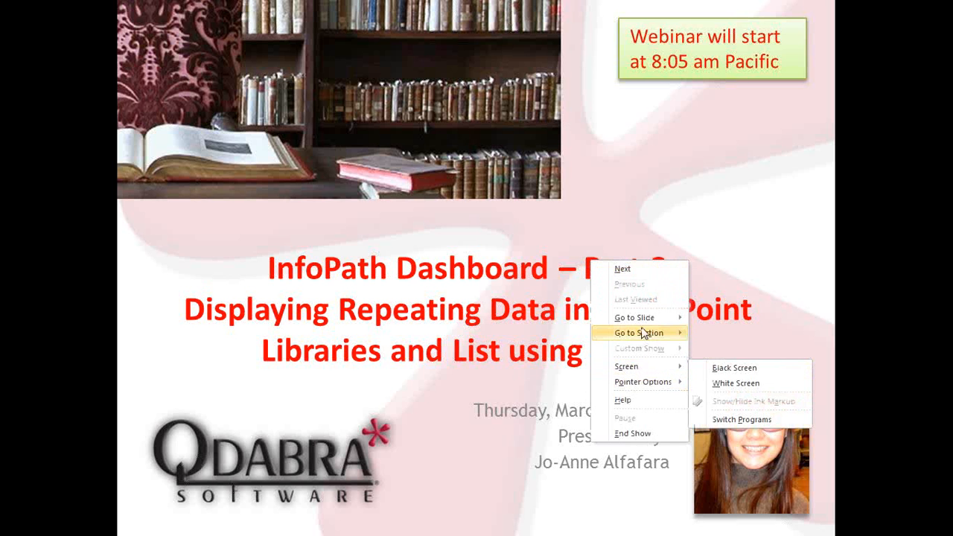
pyautogui.moveTo(642, 318)
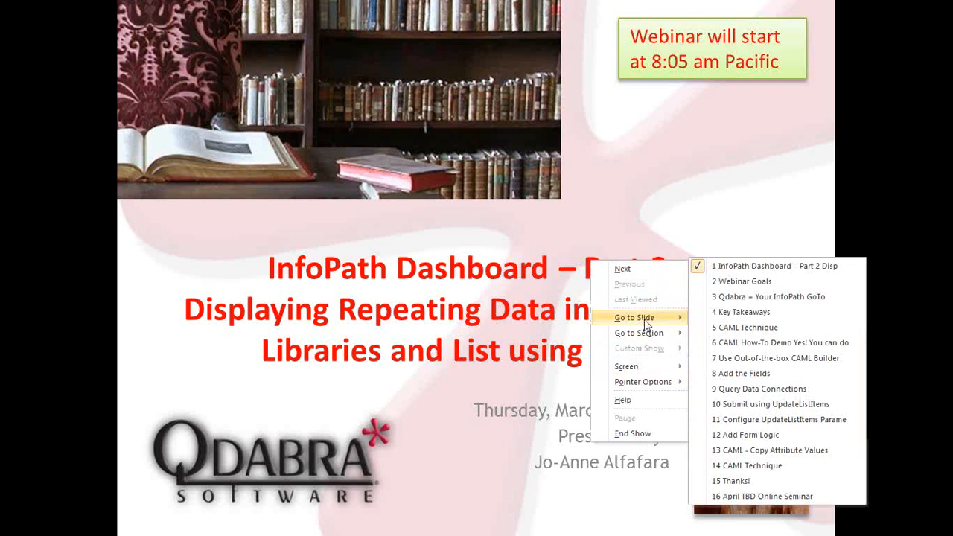
pyautogui.click(772, 482)
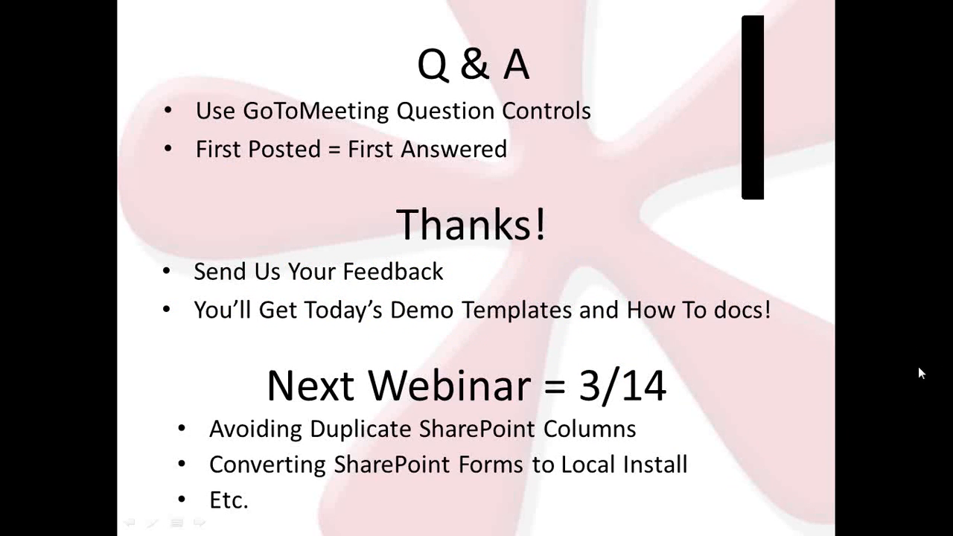
pyautogui.click(941, 336)
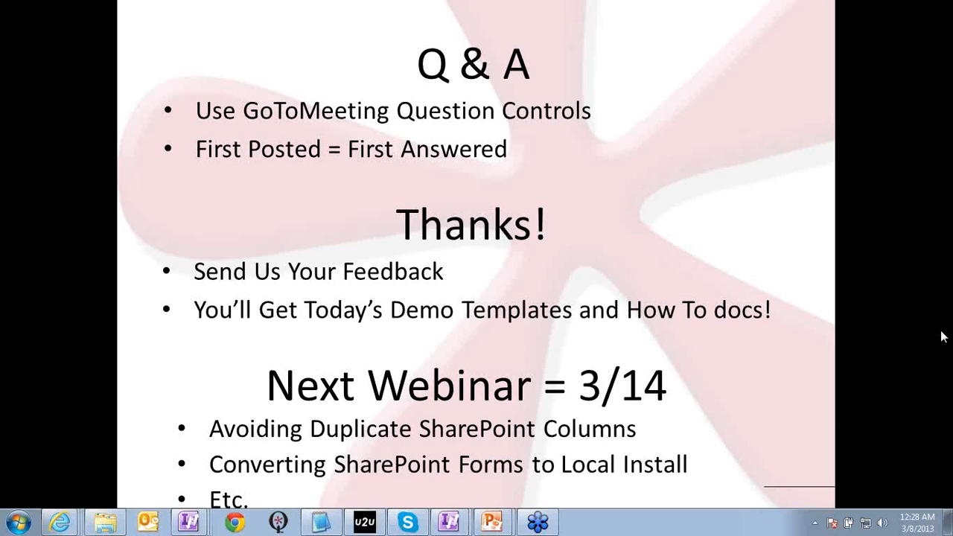
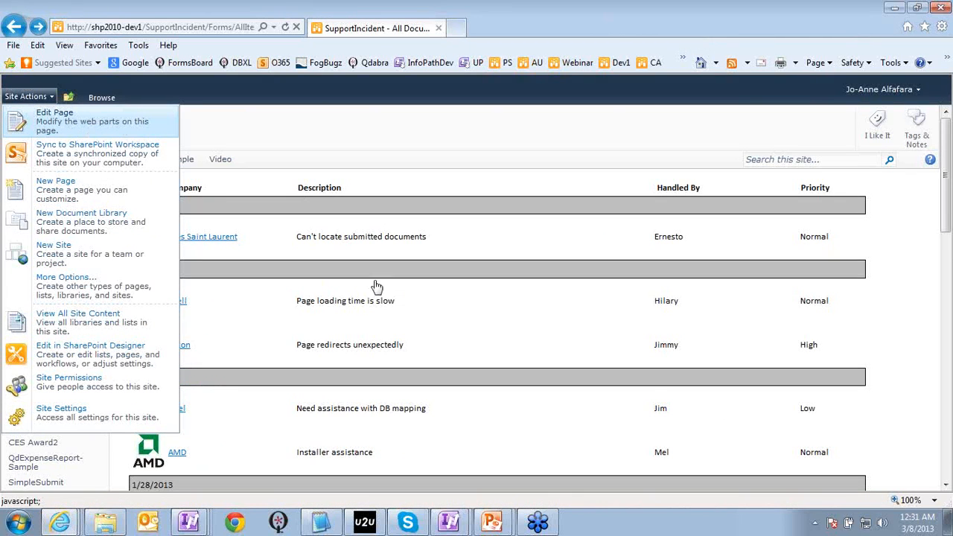
# - Put the SupportIncident page in edit mode and open the properties of the hidden SupportIncident library web part
pyautogui.click(385, 324)
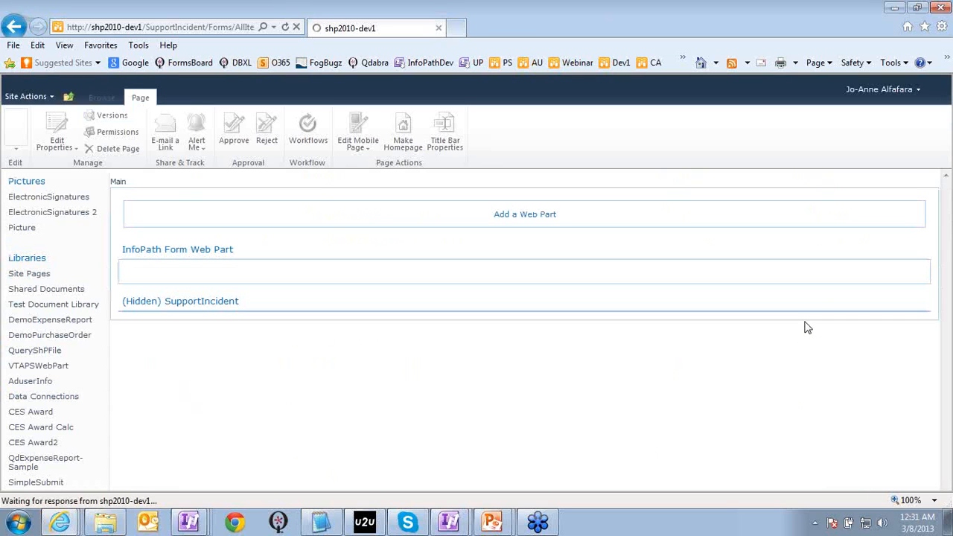
pyautogui.scroll(-10, 805, 327)
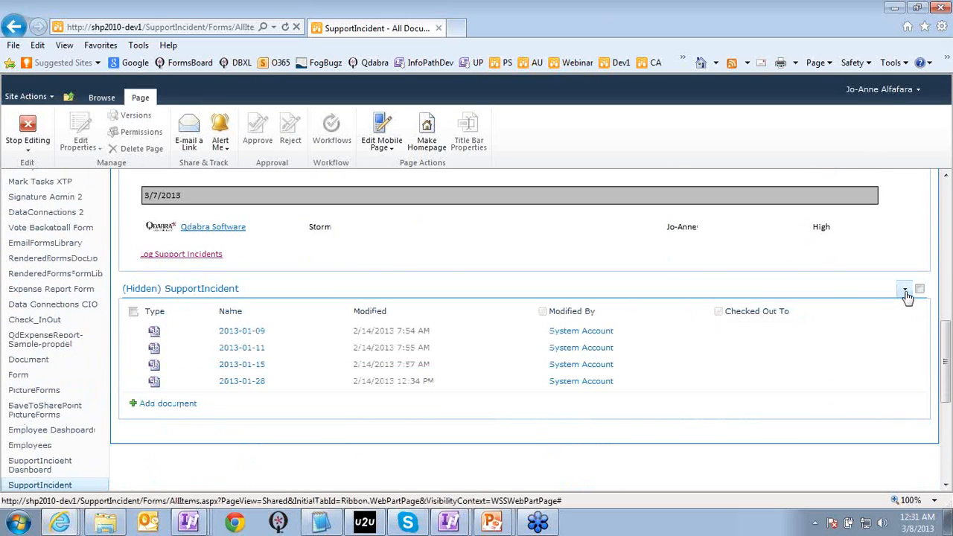
pyautogui.click(905, 291)
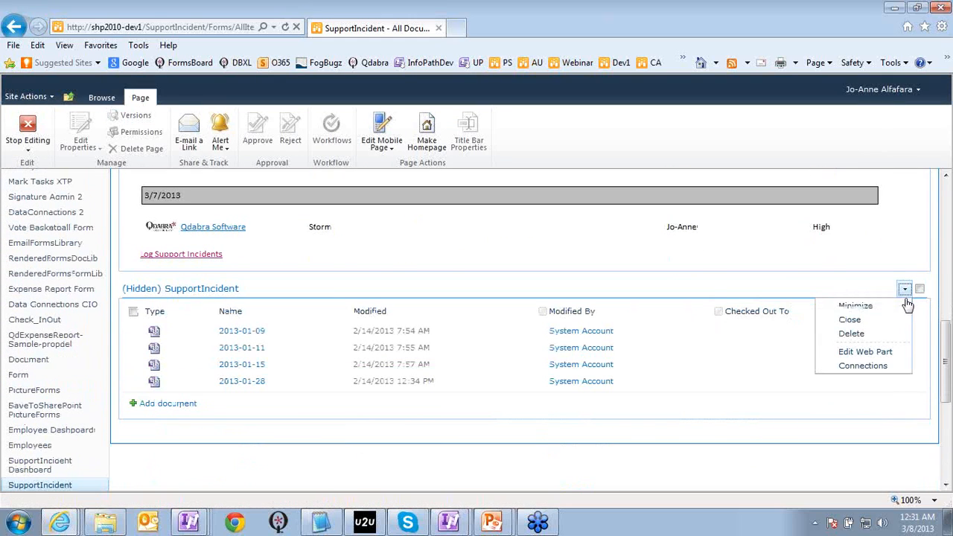
pyautogui.click(887, 355)
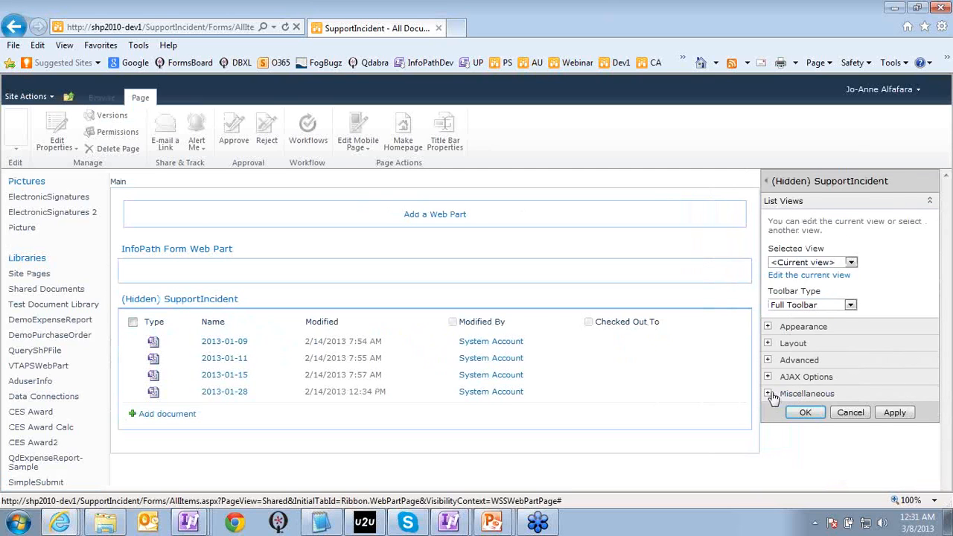
# - Expand the Advanced properties of the hidden SupportIncident web part and examine its options and Title URL
pyautogui.click(789, 353)
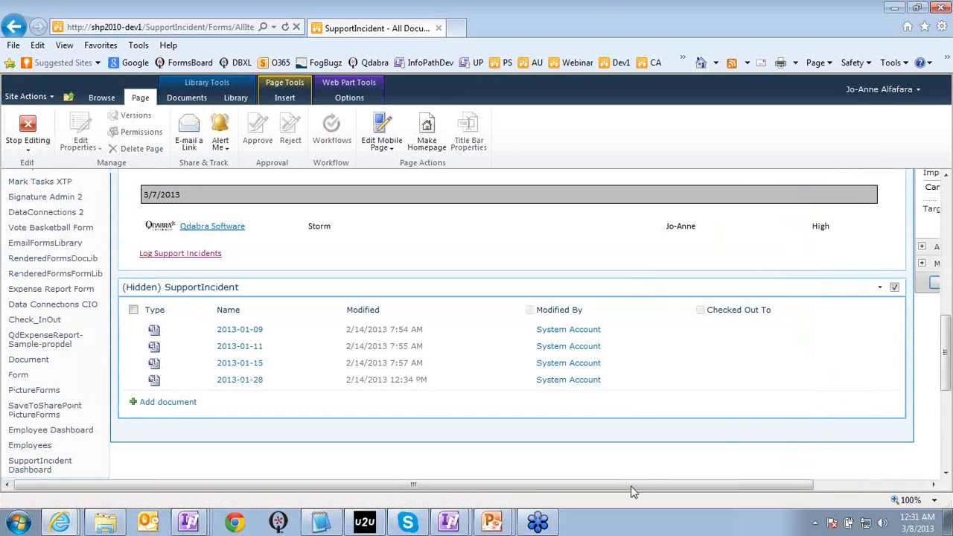
pyautogui.moveTo(631, 486); pyautogui.dragTo(828, 476)
pyautogui.scroll(1, 824, 250)
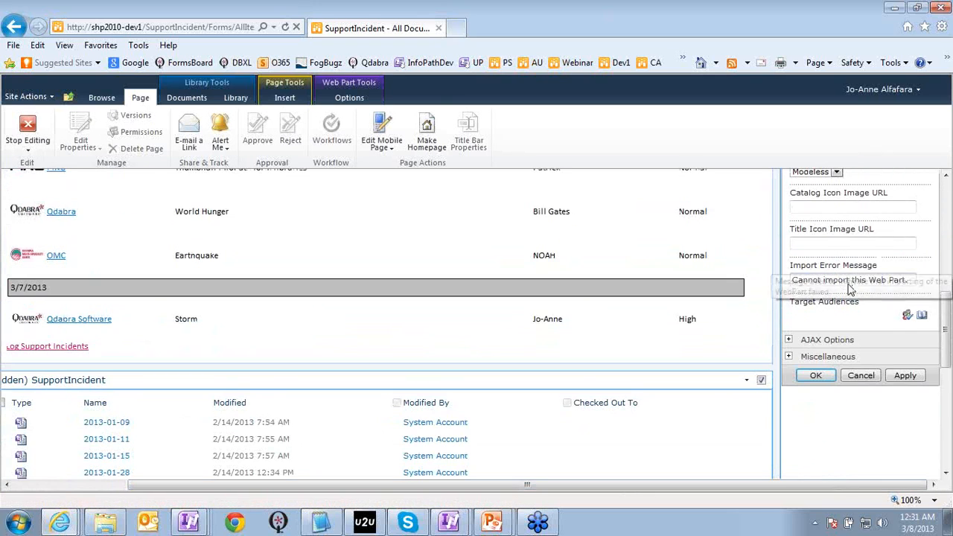
pyautogui.scroll(3, 852, 289)
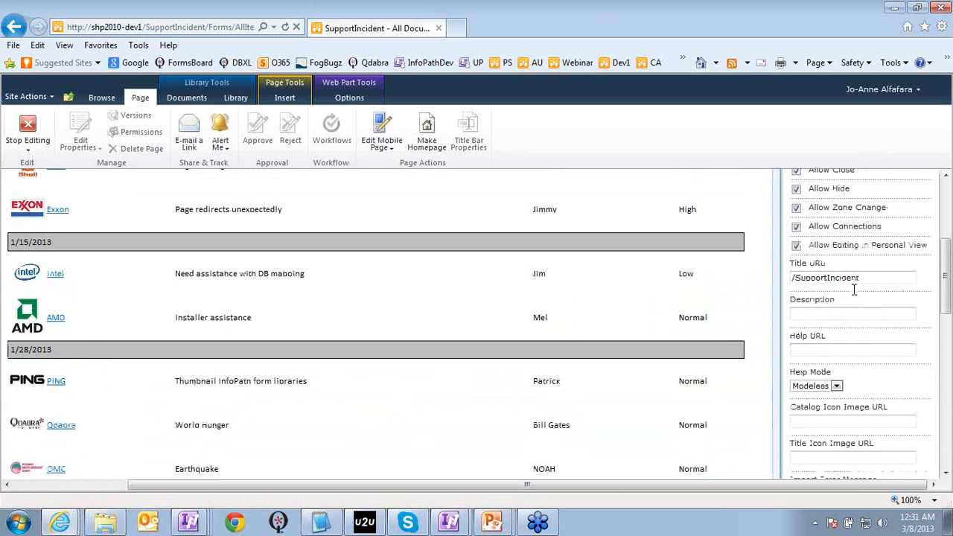
pyautogui.scroll(3, 853, 290)
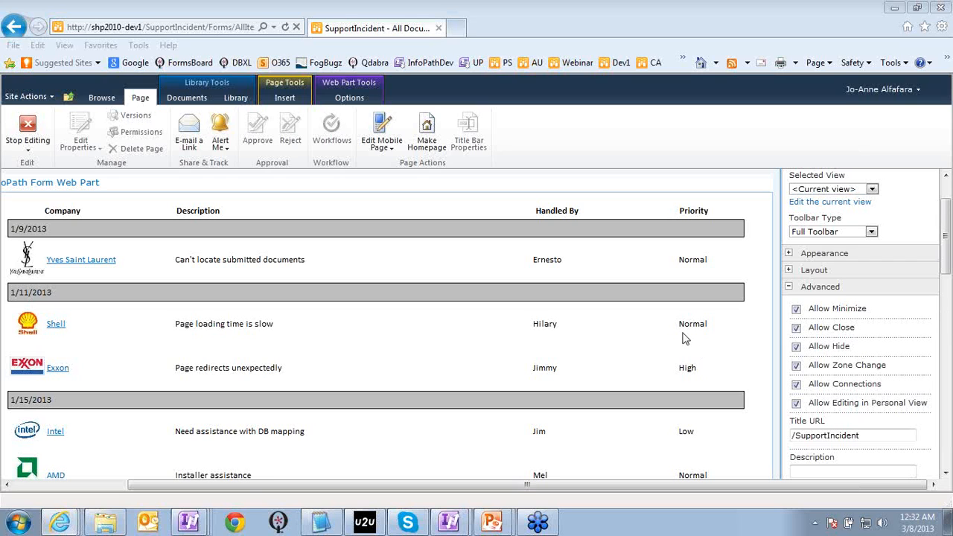
# - Switch to the CAML Problem design in InfoPath, view the form's SampleCAML data connection details and close the connections list
pyautogui.click(192, 523)
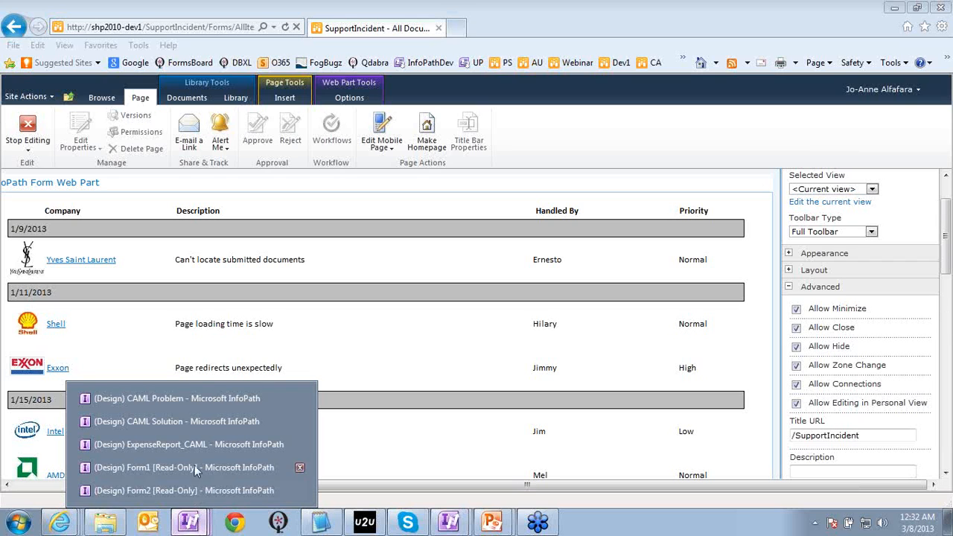
pyautogui.click(223, 399)
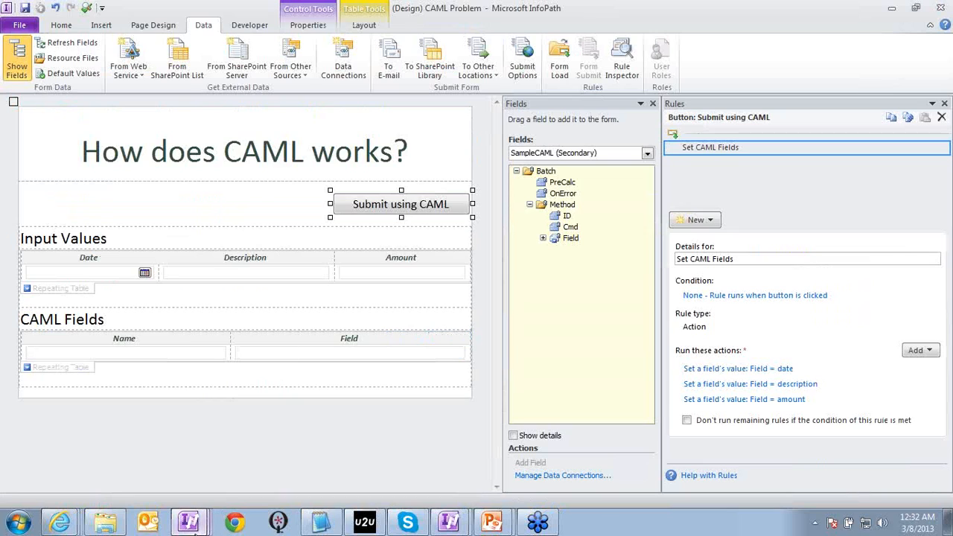
pyautogui.click(342, 65)
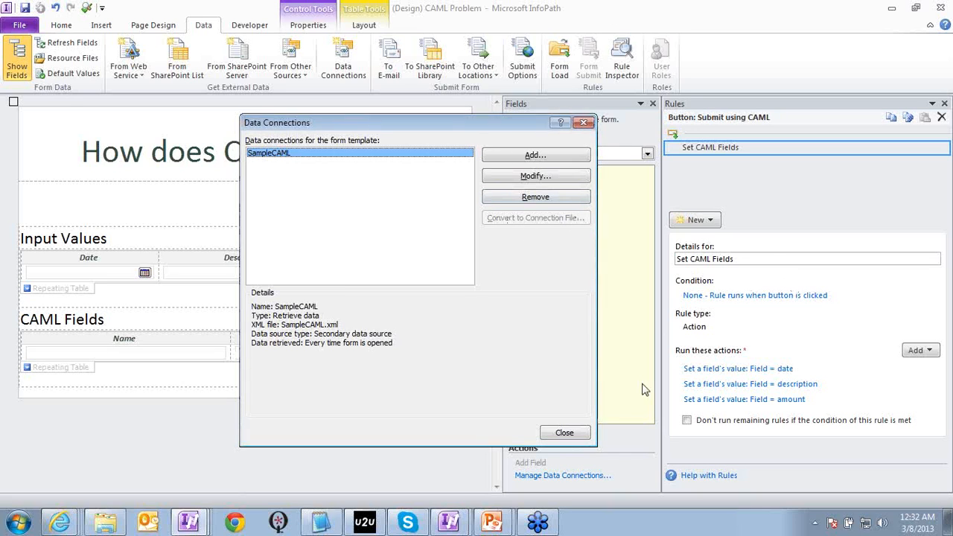
pyautogui.click(571, 433)
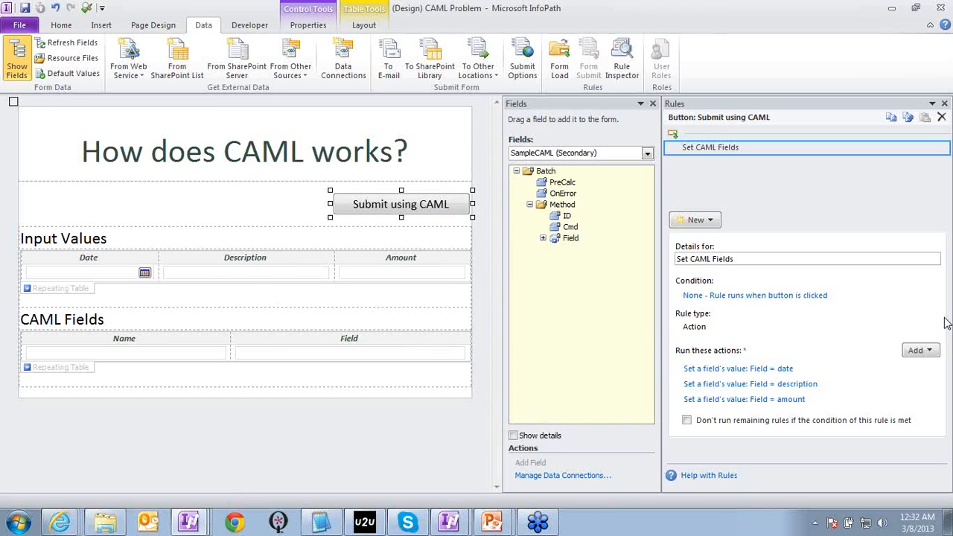